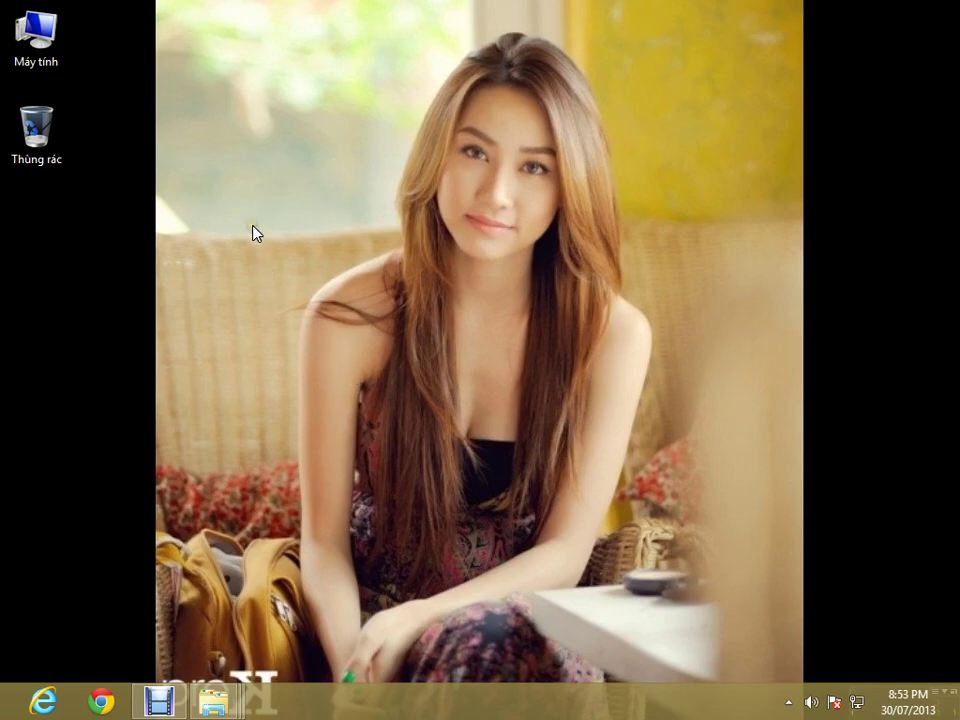
Step: Open the DU LIEU (D:) drive in the file browser
{"action": "double_click", "coordinate": [67, 68]}
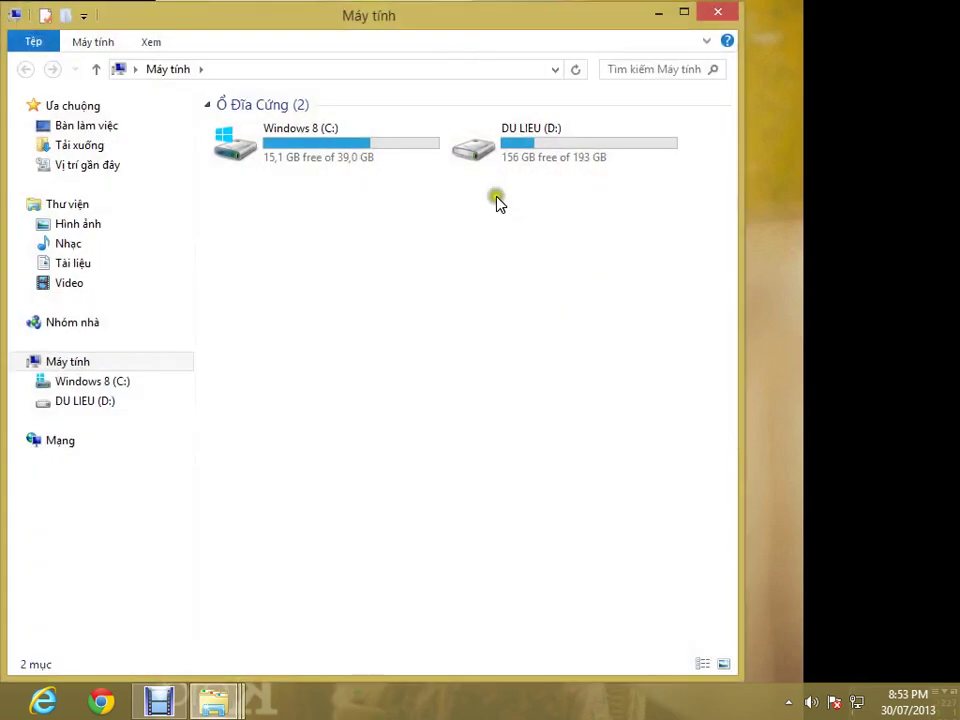
{"action": "left_click_drag", "start_coordinate": [453, 20], "coordinate": [590, 62]}
{"action": "double_click", "coordinate": [681, 162]}
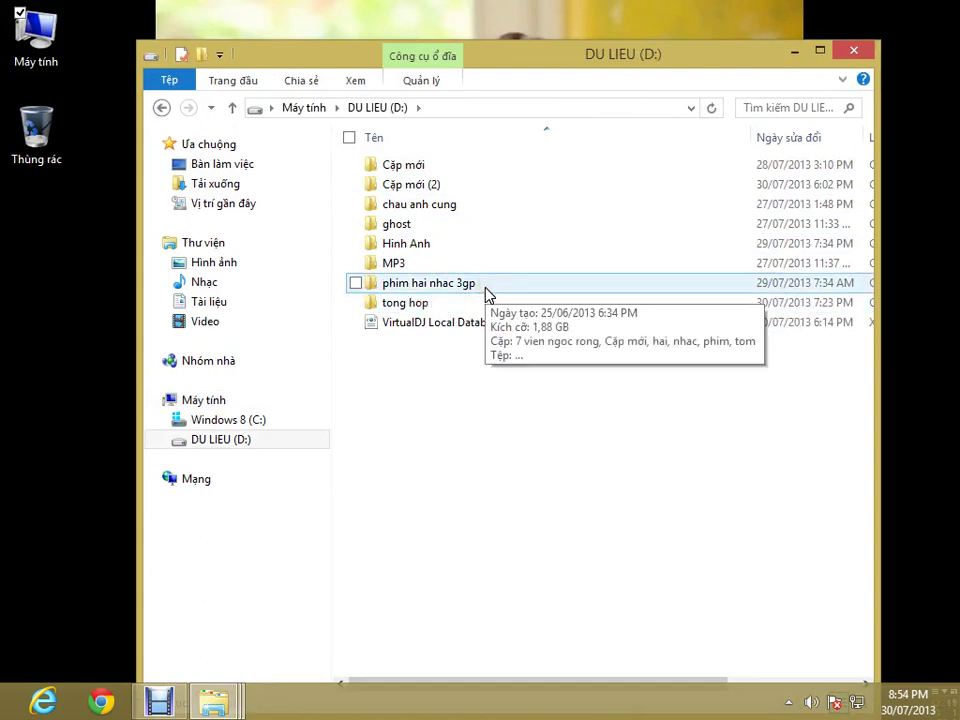
{"action": "left_click", "coordinate": [452, 304]}
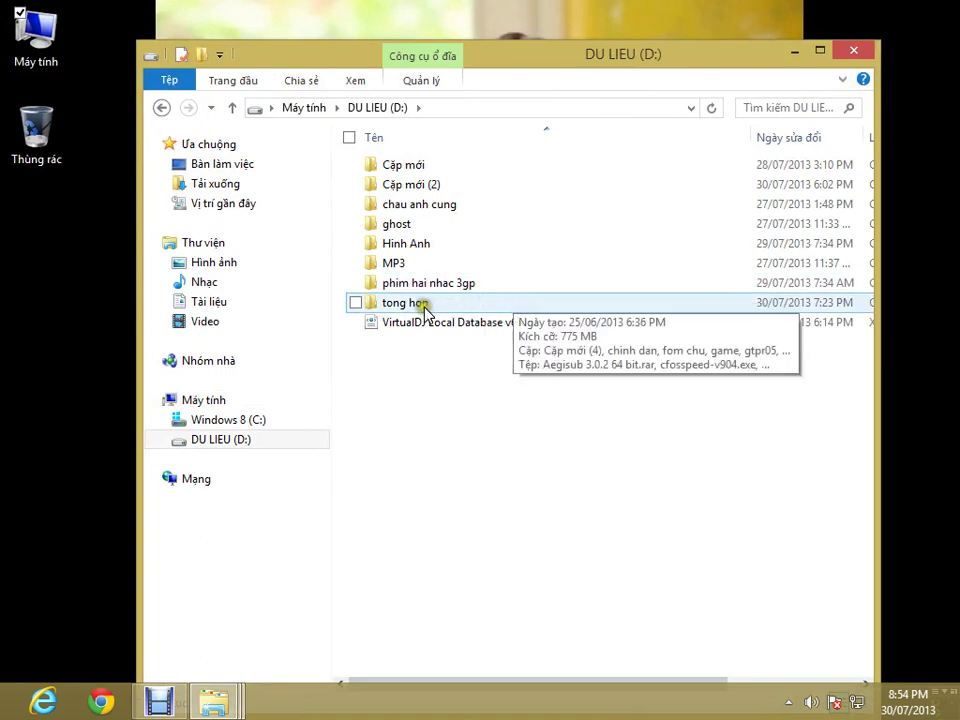
{"action": "left_click", "coordinate": [432, 290]}
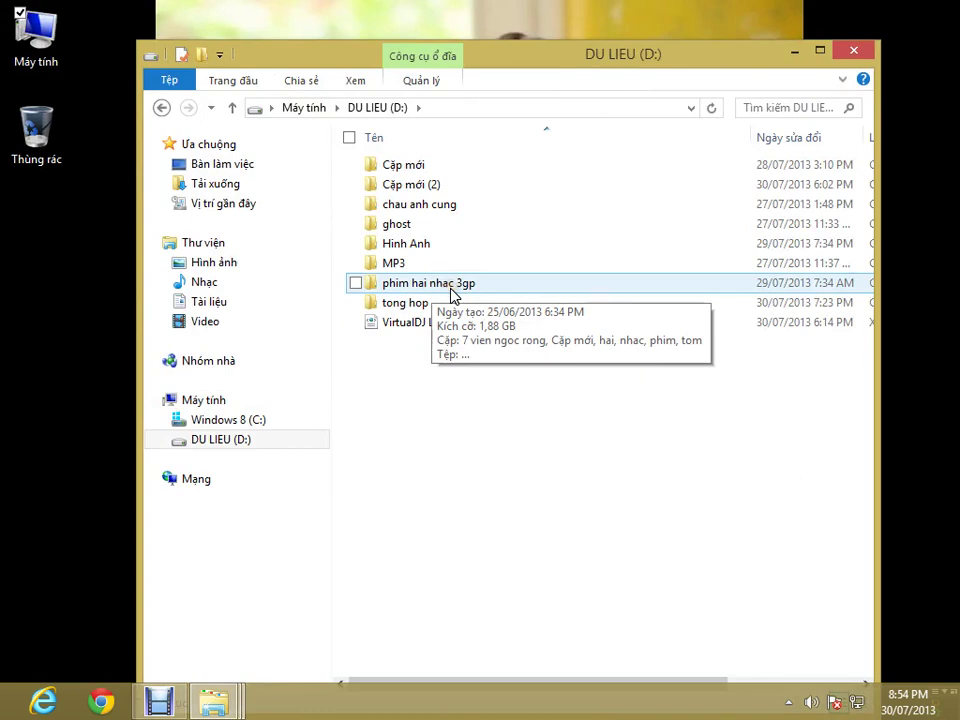
{"action": "double_click", "coordinate": [452, 290]}
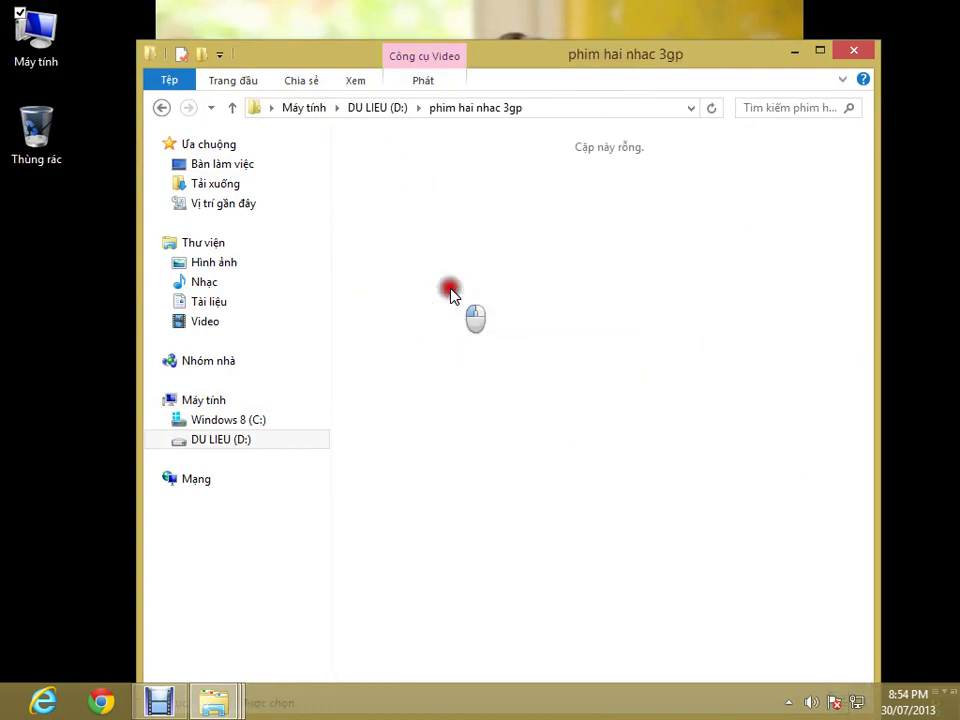
{"action": "left_click", "coordinate": [161, 107]}
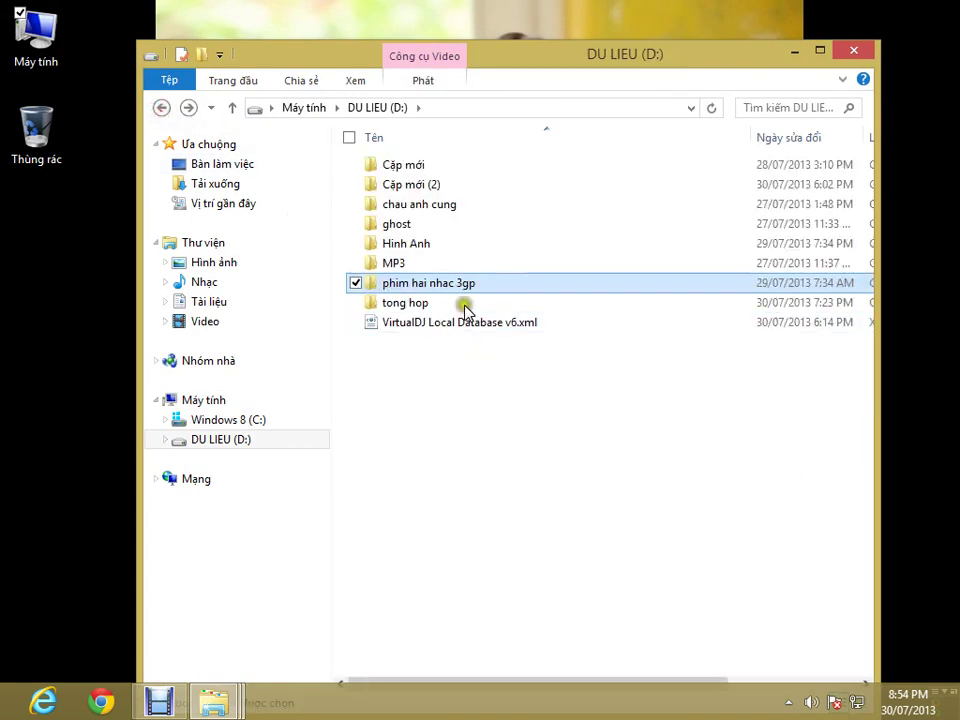
Step: Extract vdj7.4 Build 453.rar from the Cặp mới (2) folder to the proposed desktop folder and open the extracted V.DJ.Pro.7.4.453 folder
{"action": "double_click", "coordinate": [446, 181]}
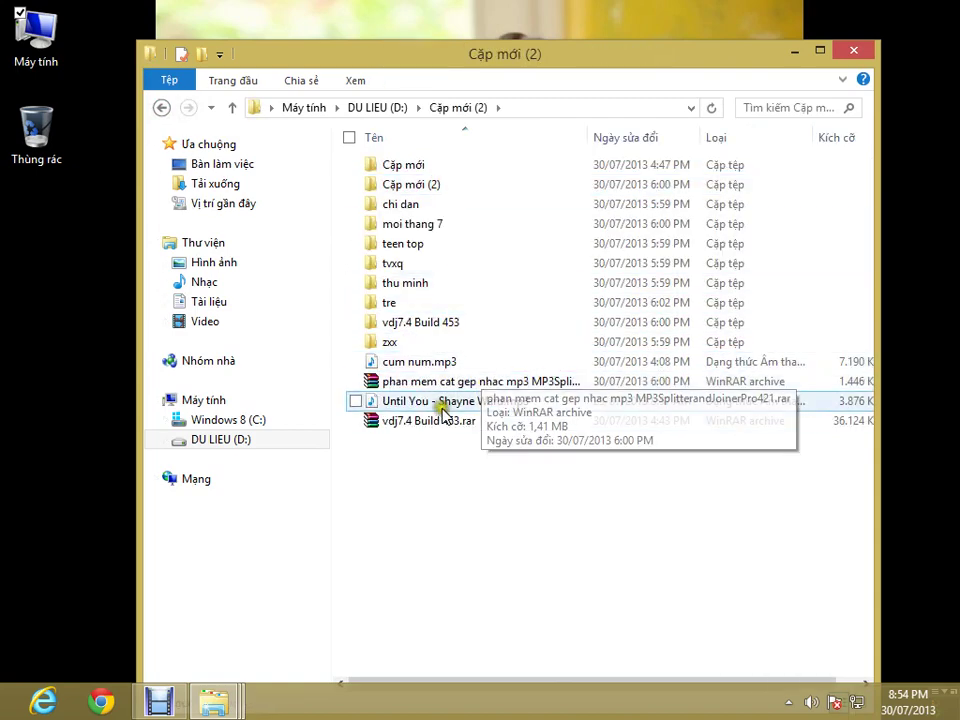
{"action": "left_click", "coordinate": [433, 428]}
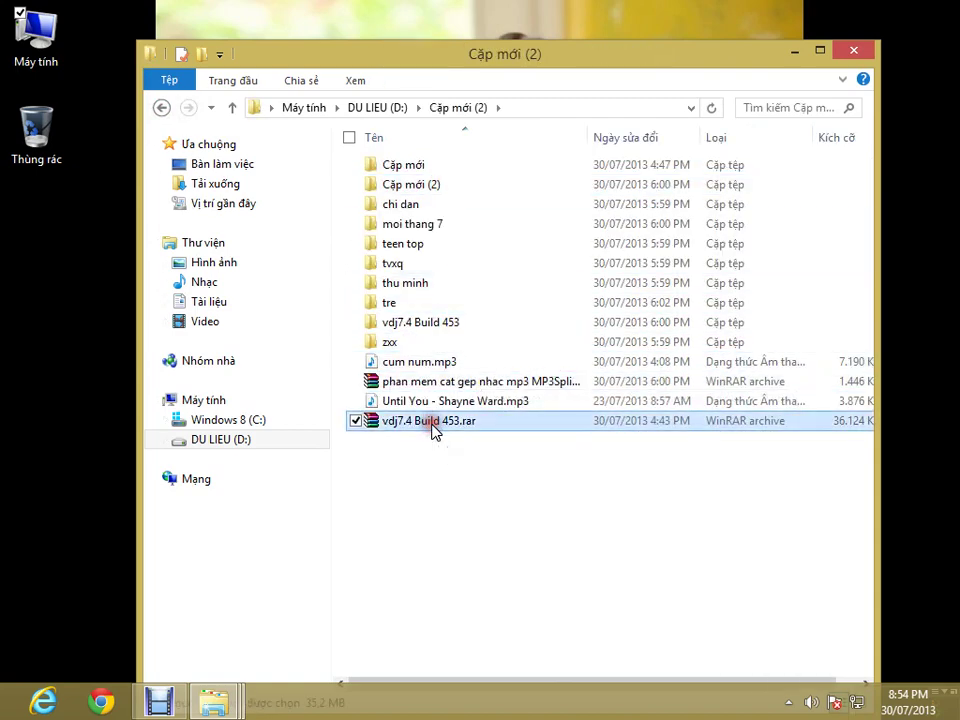
{"action": "double_click", "coordinate": [433, 421]}
{"action": "left_click", "coordinate": [493, 100]}
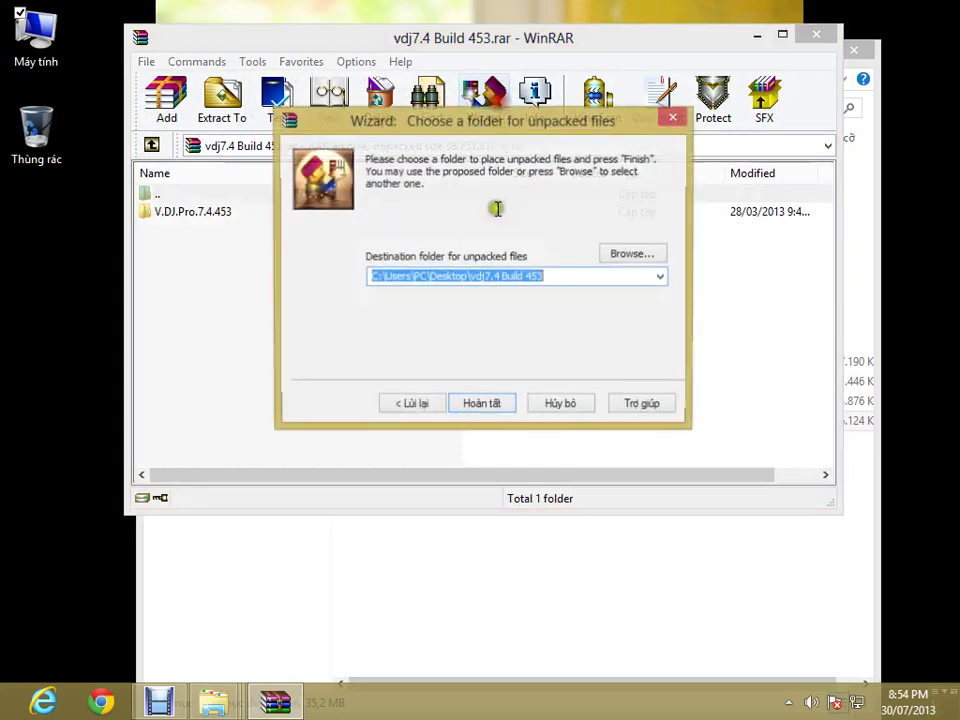
{"action": "left_click", "coordinate": [489, 408]}
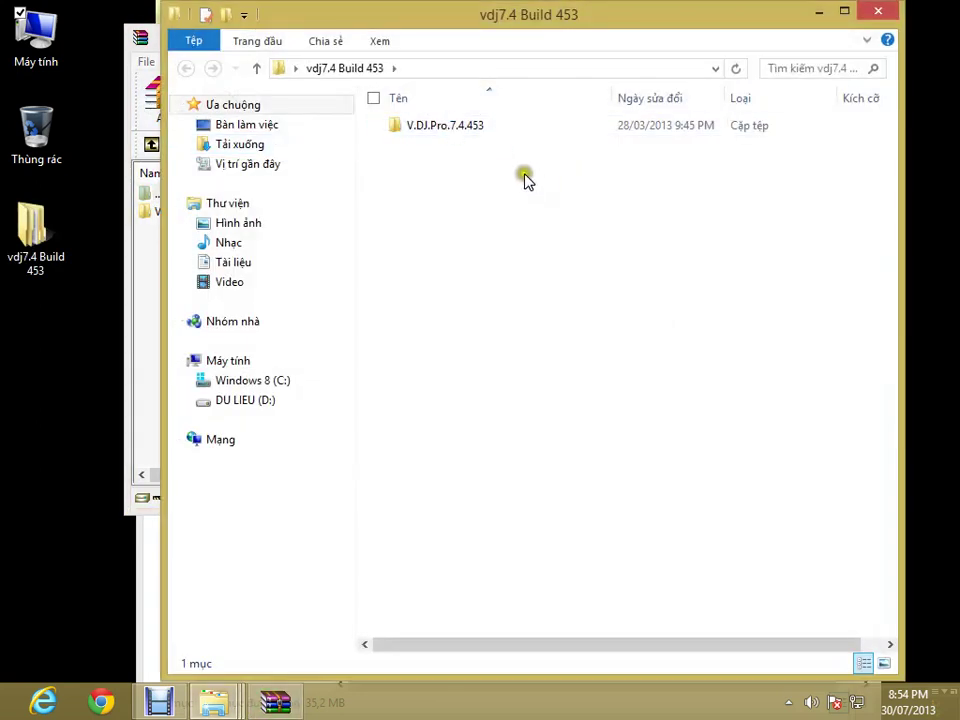
{"action": "double_click", "coordinate": [476, 131]}
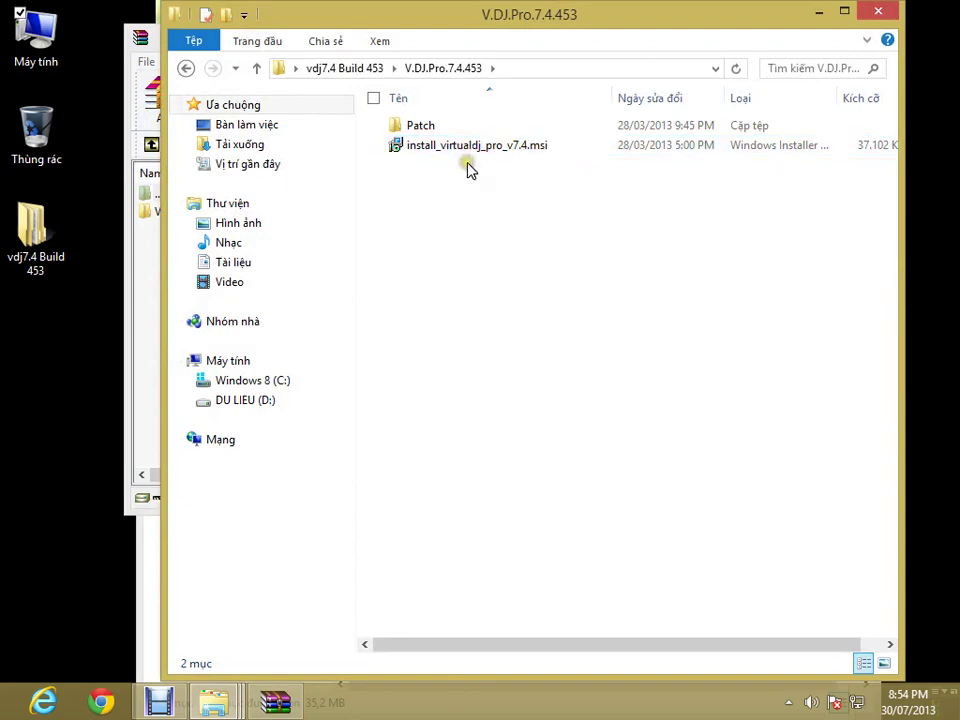
{"action": "double_click", "coordinate": [503, 154]}
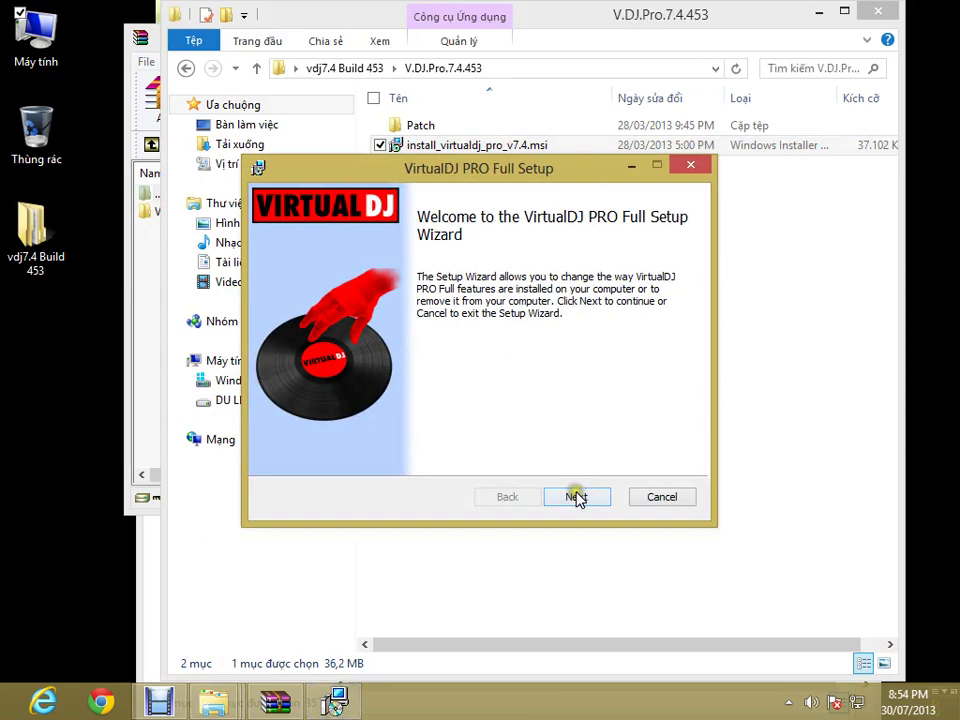
{"action": "left_click", "coordinate": [690, 170]}
{"action": "left_click", "coordinate": [446, 378]}
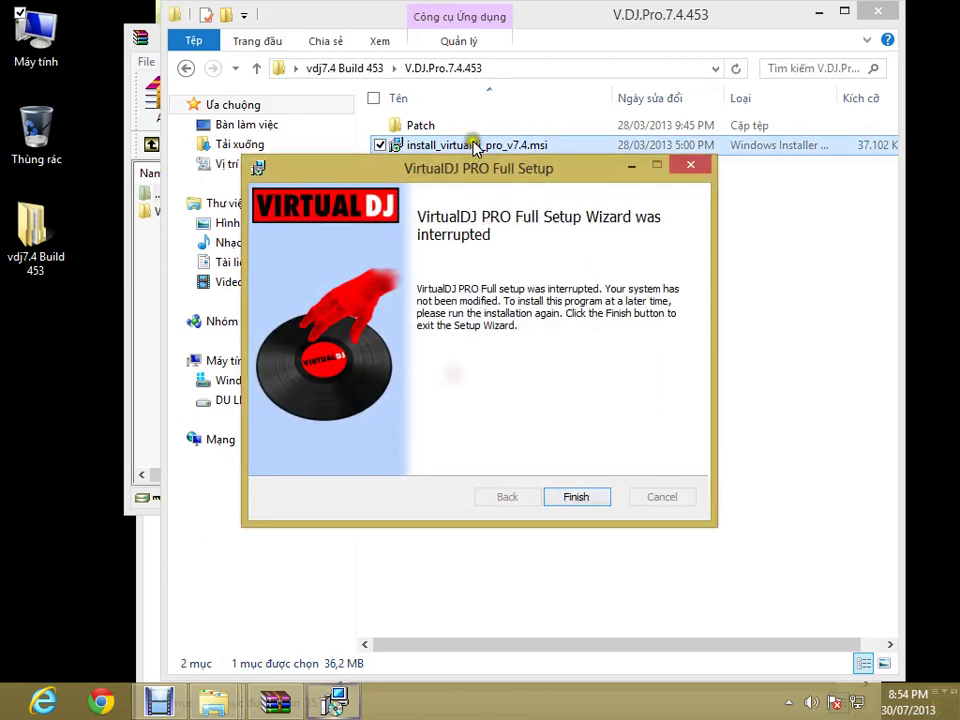
{"action": "left_click", "coordinate": [690, 164]}
{"action": "double_click", "coordinate": [497, 144]}
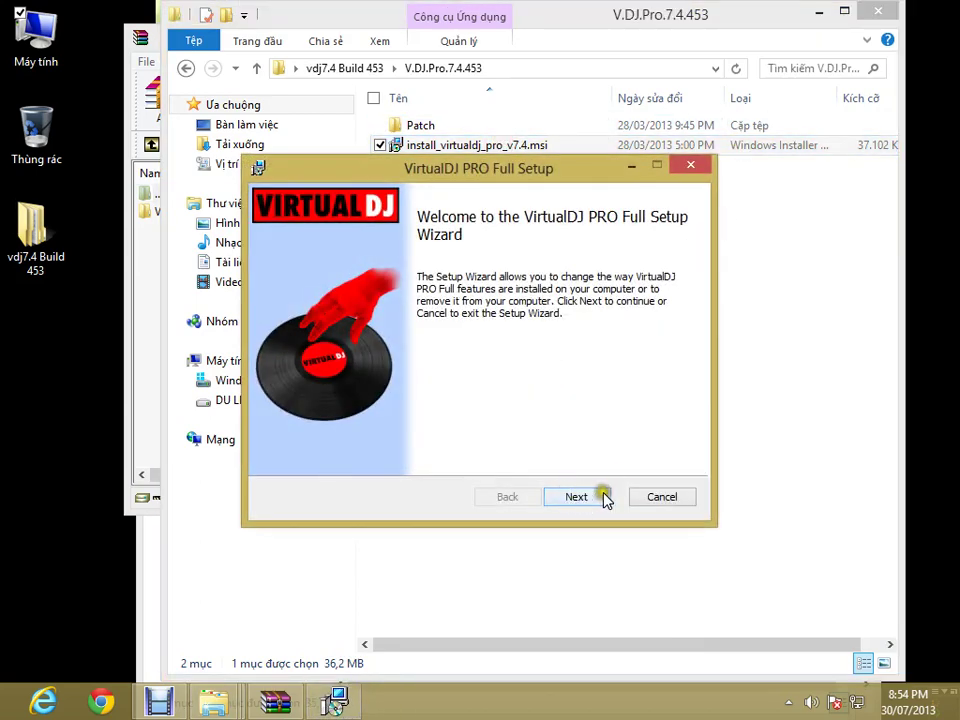
{"action": "left_click", "coordinate": [690, 168]}
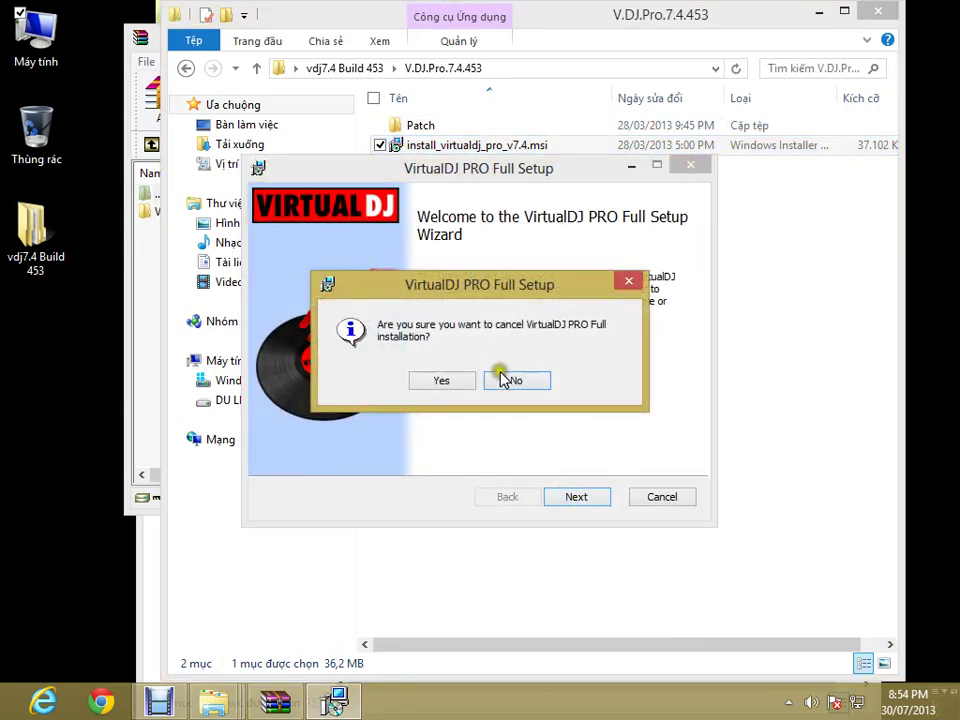
{"action": "left_click", "coordinate": [446, 378]}
{"action": "left_click", "coordinate": [690, 167]}
Step: Copy Patch.exe from the Patch subfolder of V.DJ.Pro.7.4.453
{"action": "double_click", "coordinate": [418, 125]}
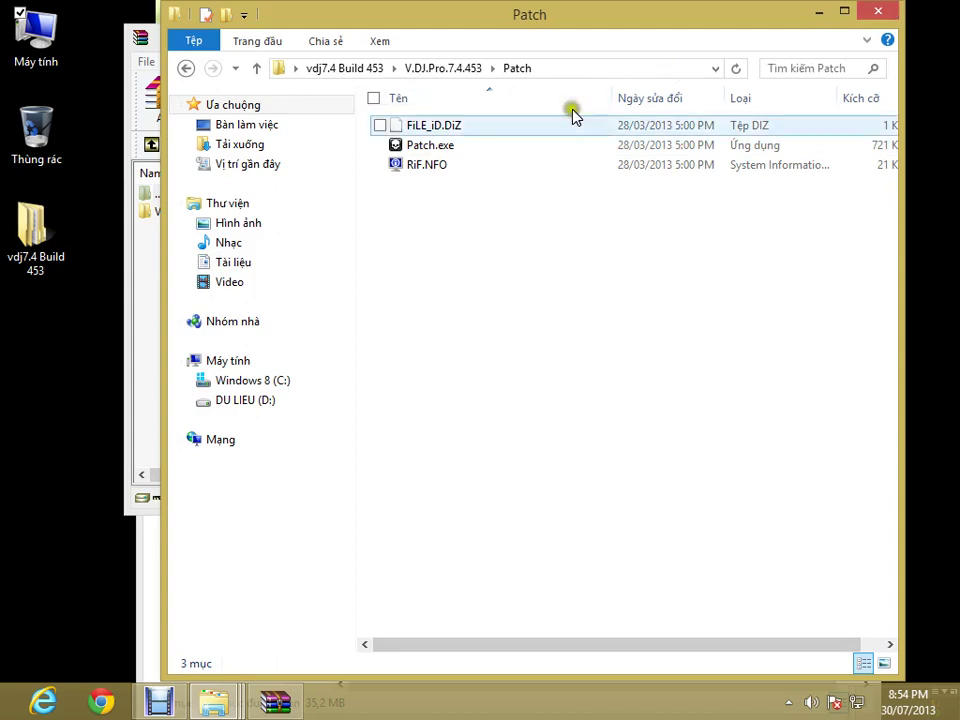
{"action": "right_click", "coordinate": [486, 143]}
{"action": "left_click", "coordinate": [417, 127]}
{"action": "left_click", "coordinate": [420, 145]}
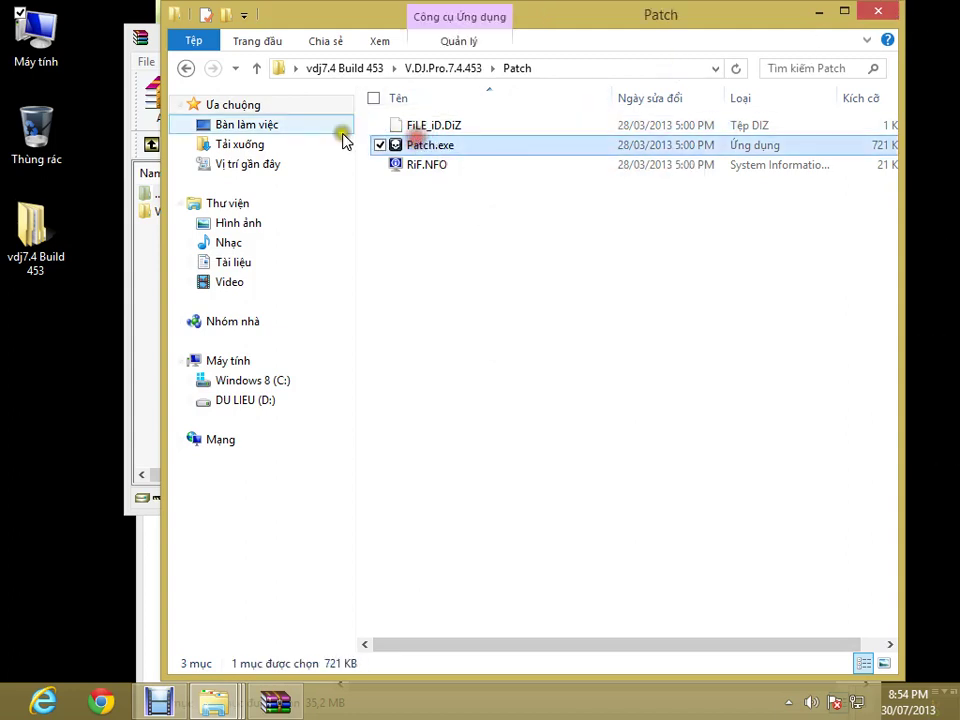
{"action": "right_click", "coordinate": [396, 145]}
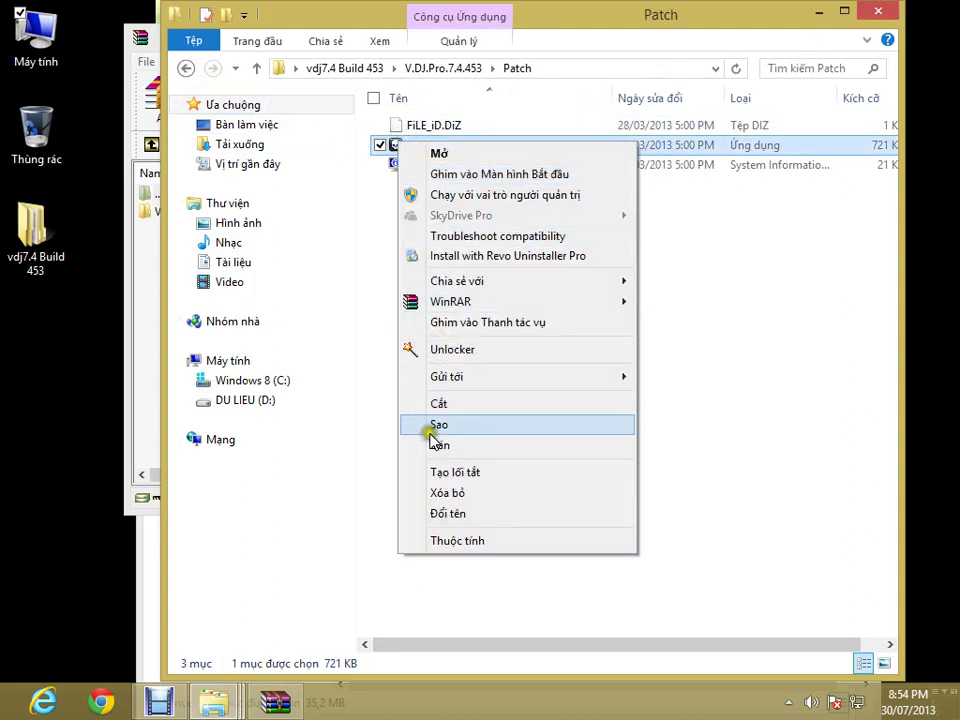
{"action": "left_click", "coordinate": [484, 424]}
Step: Open the VirtualDJ program folder inside Tệp Chương trình (x86) on the Windows 8 (C:) drive
{"action": "double_click", "coordinate": [36, 40]}
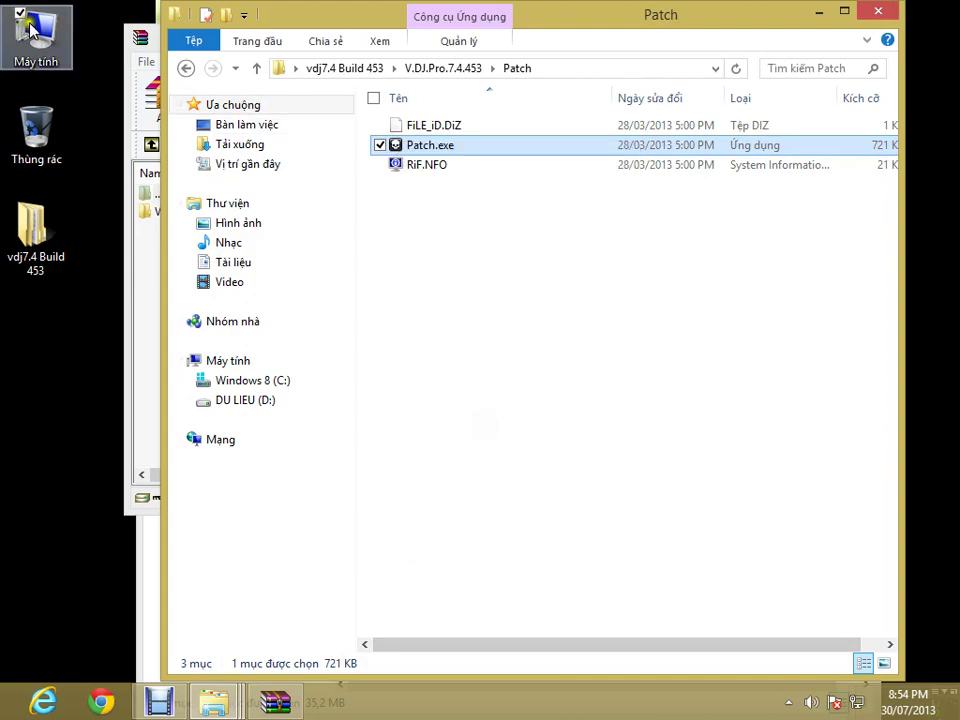
{"action": "double_click", "coordinate": [499, 129]}
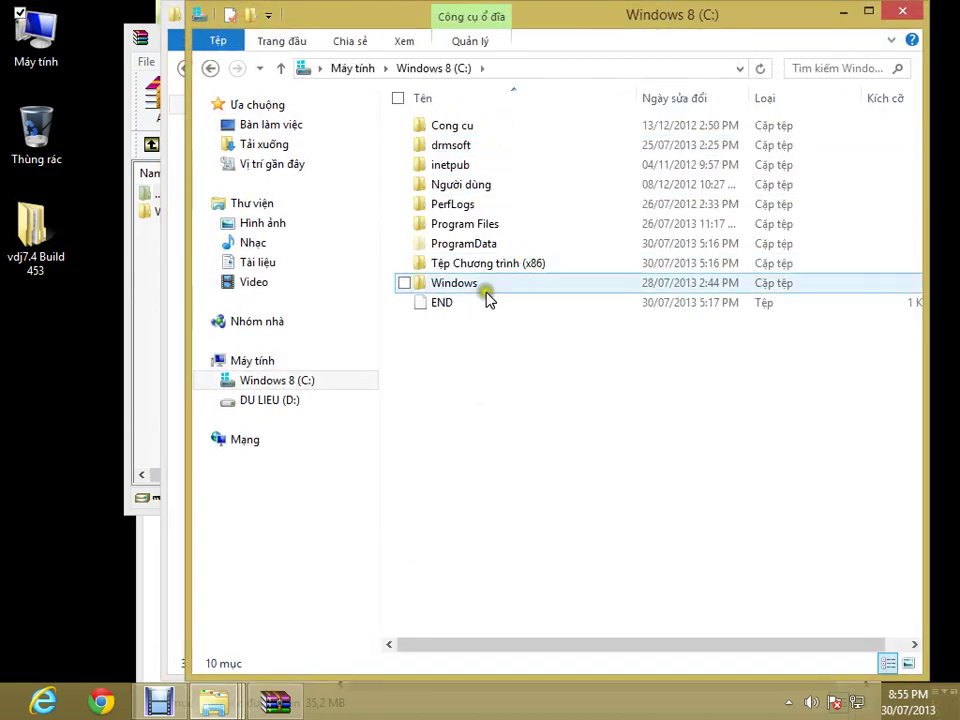
{"action": "left_click", "coordinate": [511, 266]}
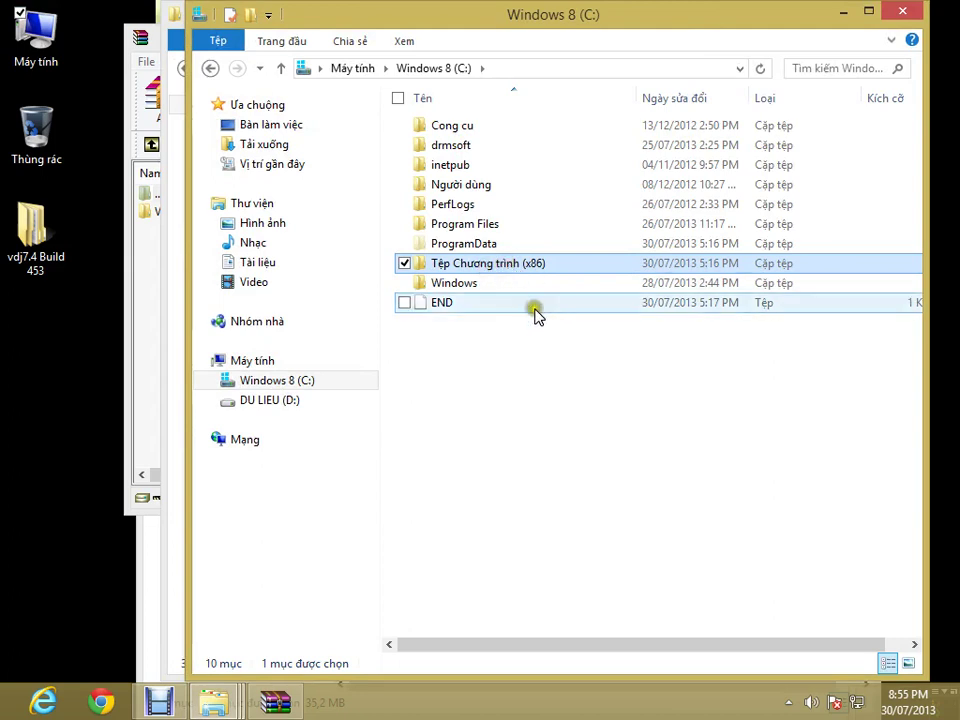
{"action": "left_click", "coordinate": [531, 305]}
{"action": "left_click", "coordinate": [497, 267]}
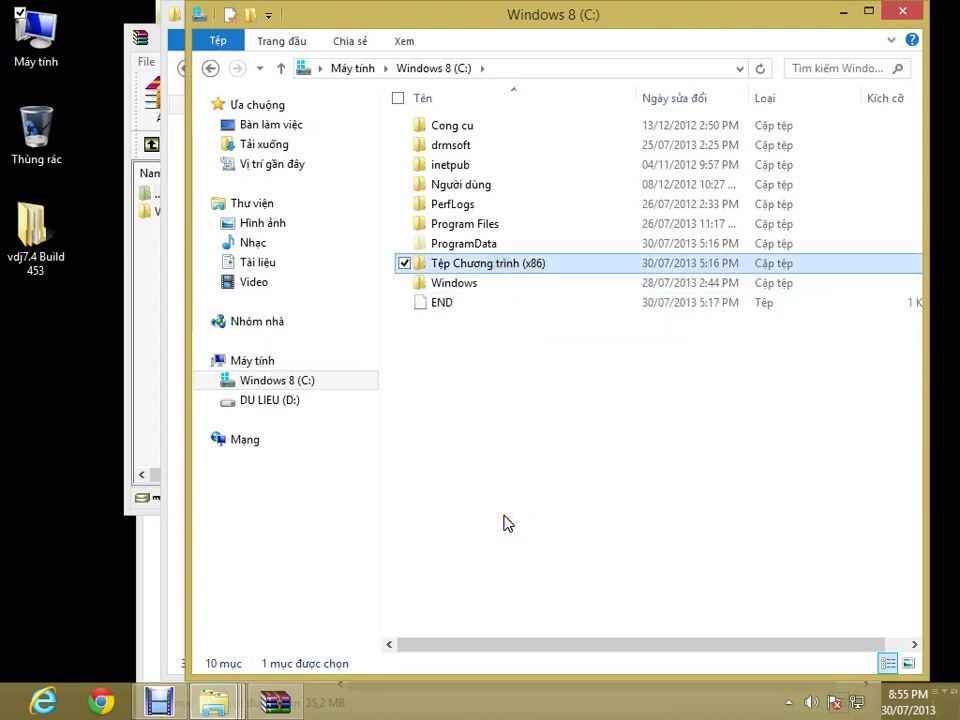
{"action": "double_click", "coordinate": [511, 266]}
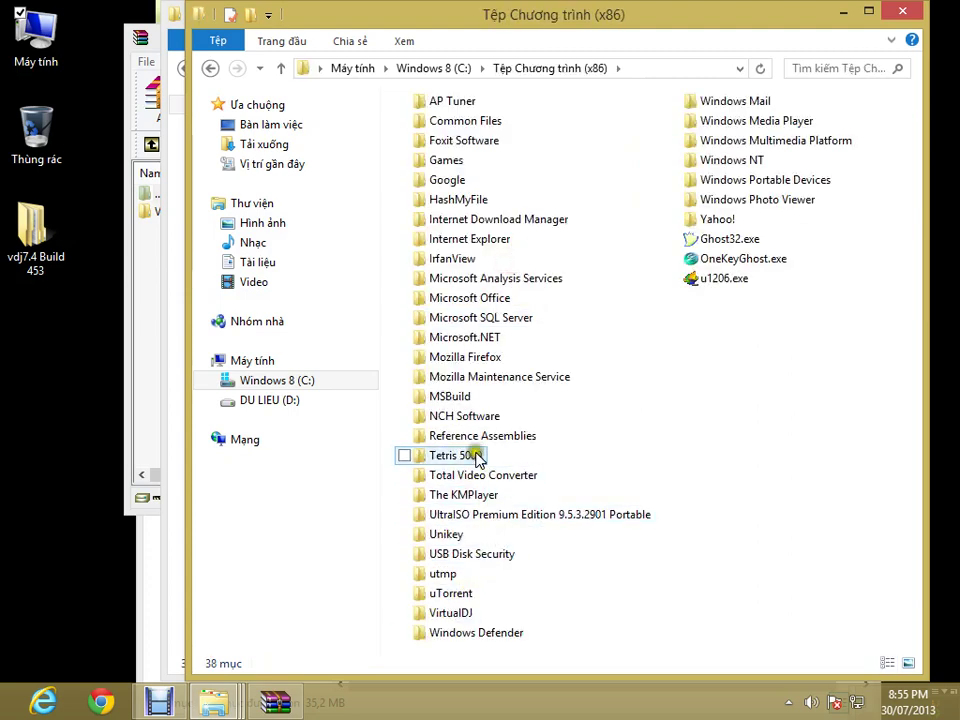
{"action": "double_click", "coordinate": [455, 613]}
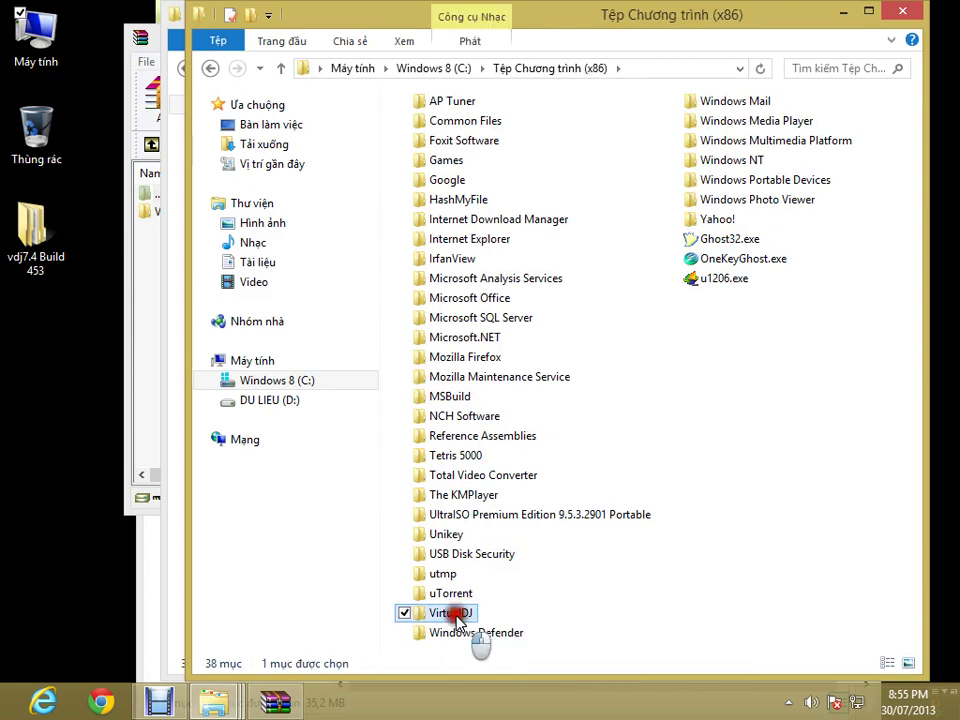
Step: Paste Patch.exe into the VirtualDJ folder, replacing the existing copy
{"action": "right_click", "coordinate": [497, 356]}
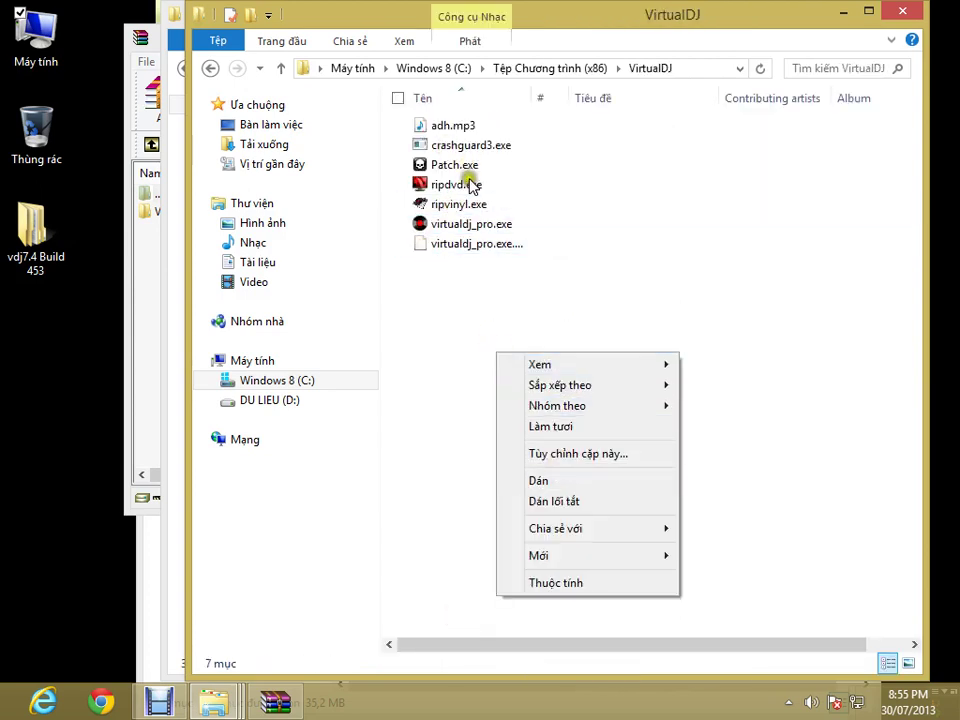
{"action": "left_click", "coordinate": [546, 478]}
{"action": "left_click", "coordinate": [455, 198]}
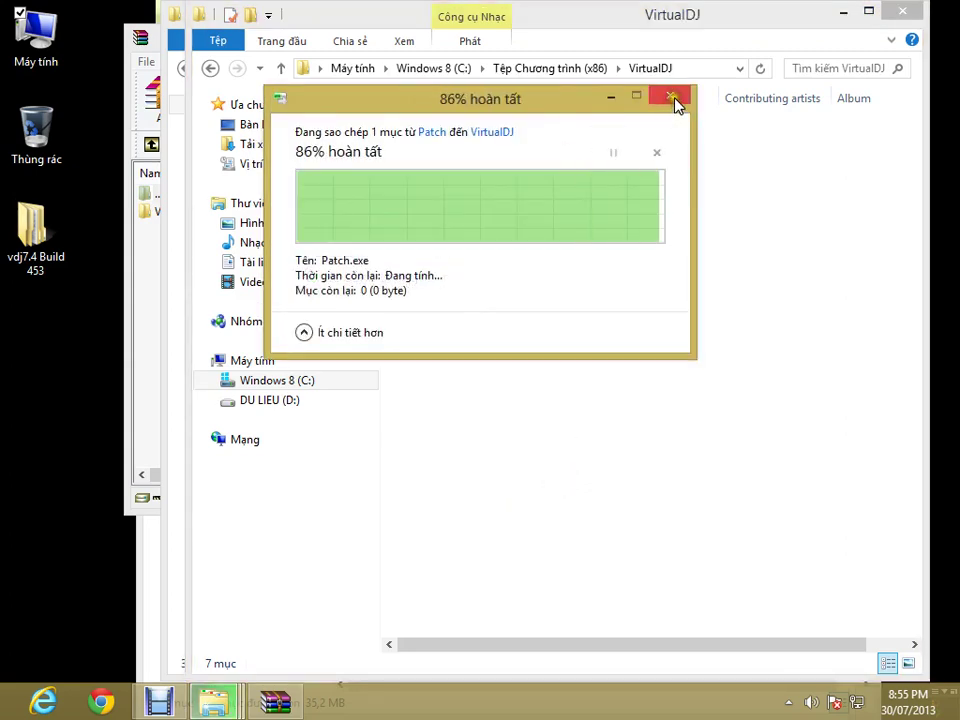
{"action": "left_click", "coordinate": [476, 186]}
Step: Run Patch.exe in the VirtualDJ folder, patch virtualdj_pro.exe with Backup enabled, and close the patcher
{"action": "double_click", "coordinate": [470, 166]}
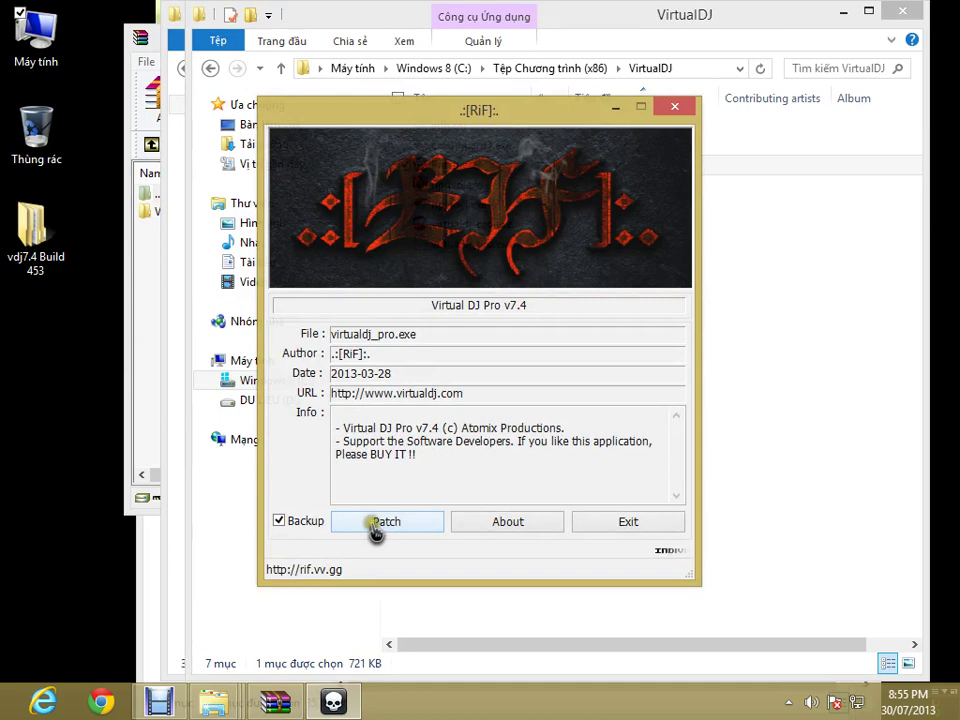
{"action": "left_click", "coordinate": [375, 530]}
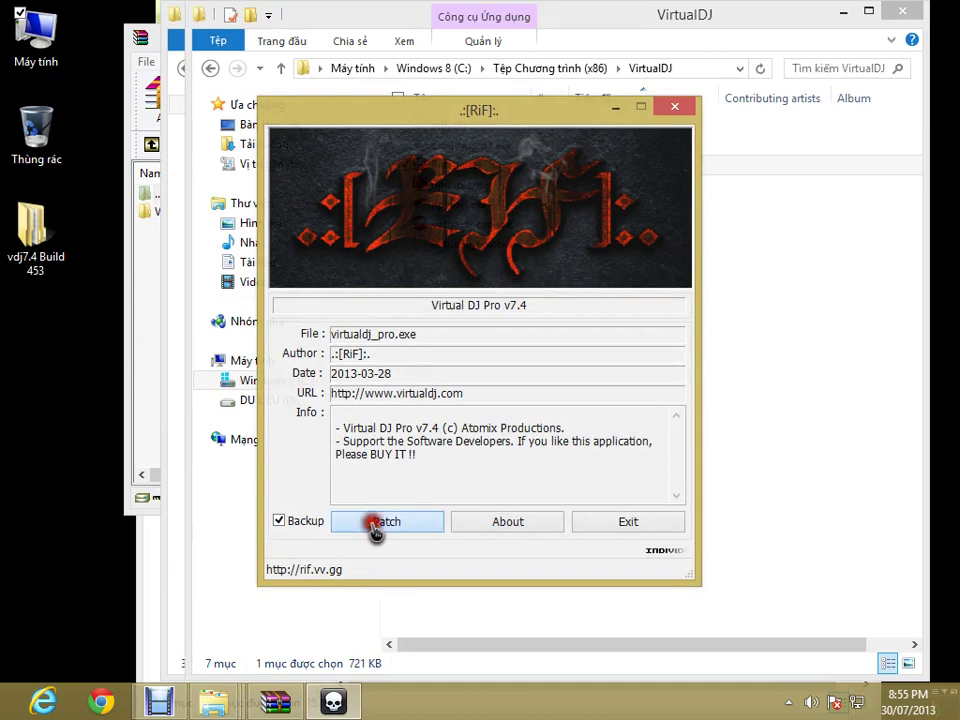
{"action": "left_click", "coordinate": [677, 107]}
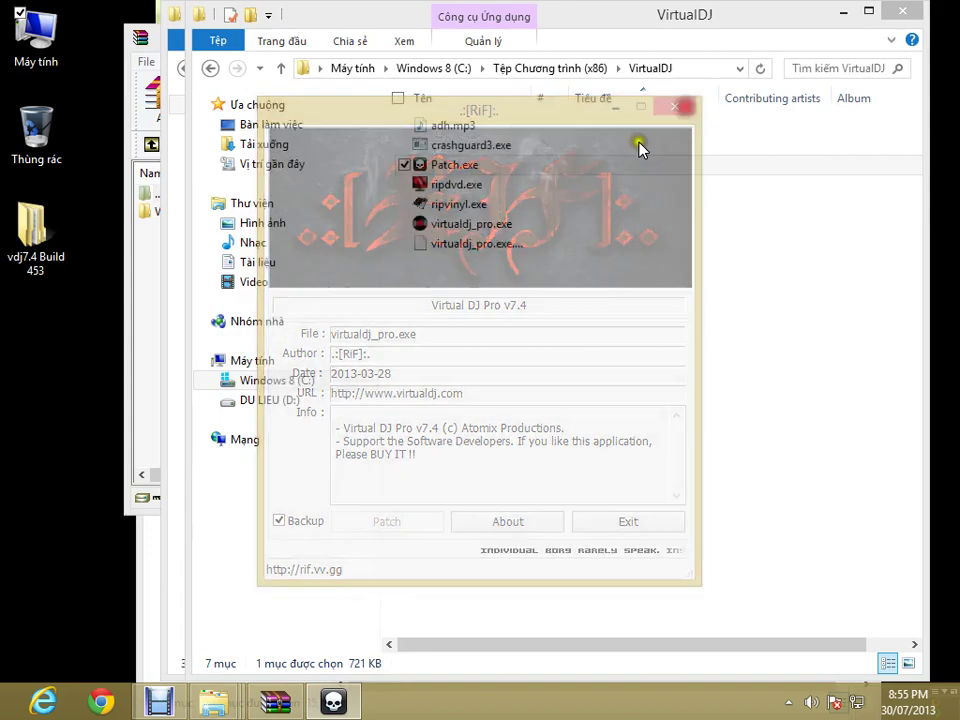
Step: Close the VirtualDJ and Patch folder windows and the vdj7.4 Build 453.rar archive window
{"action": "left_click", "coordinate": [897, 22]}
{"action": "left_click", "coordinate": [885, 12]}
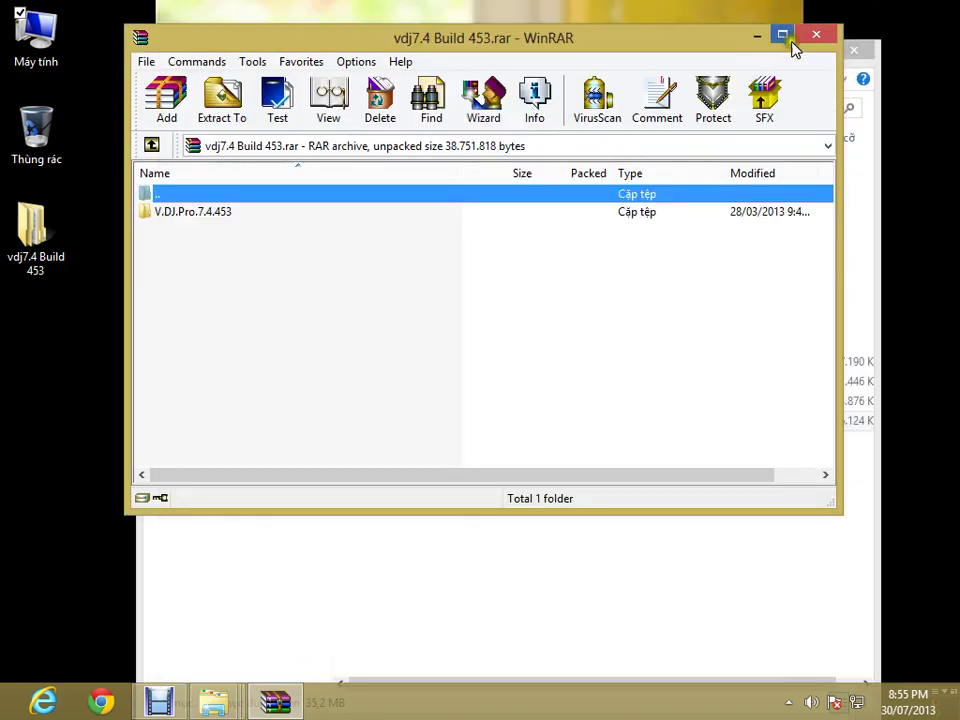
{"action": "left_click", "coordinate": [816, 35]}
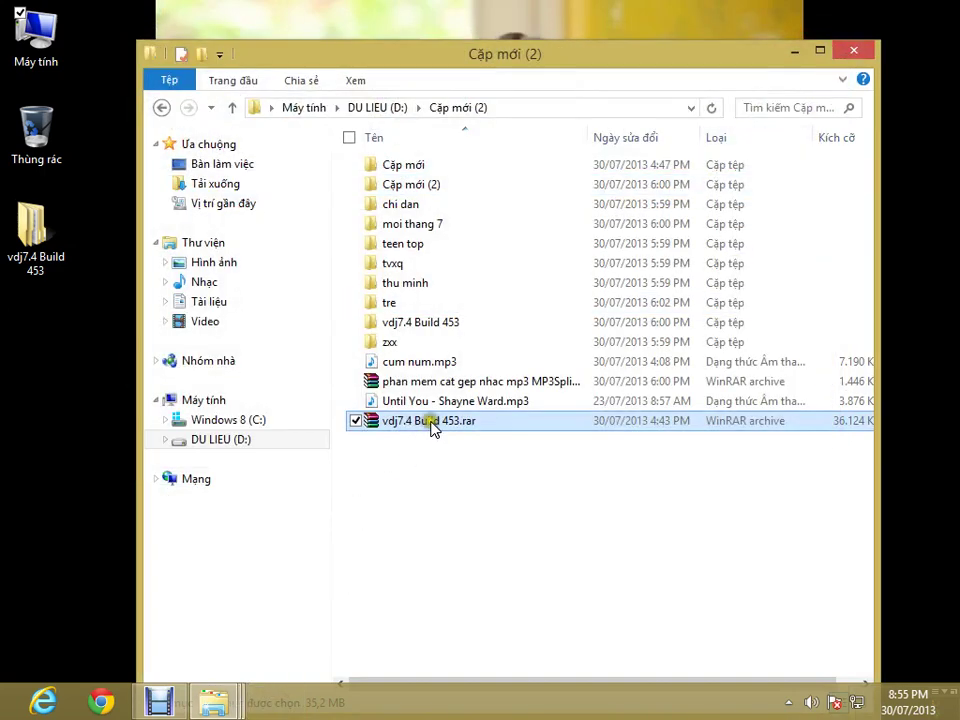
Step: Extract phan mem cat gep nhac mp3 MP3SplitterandJoinerPro421.rar into the proposed folder of the same name on the desktop
{"action": "left_click", "coordinate": [505, 390]}
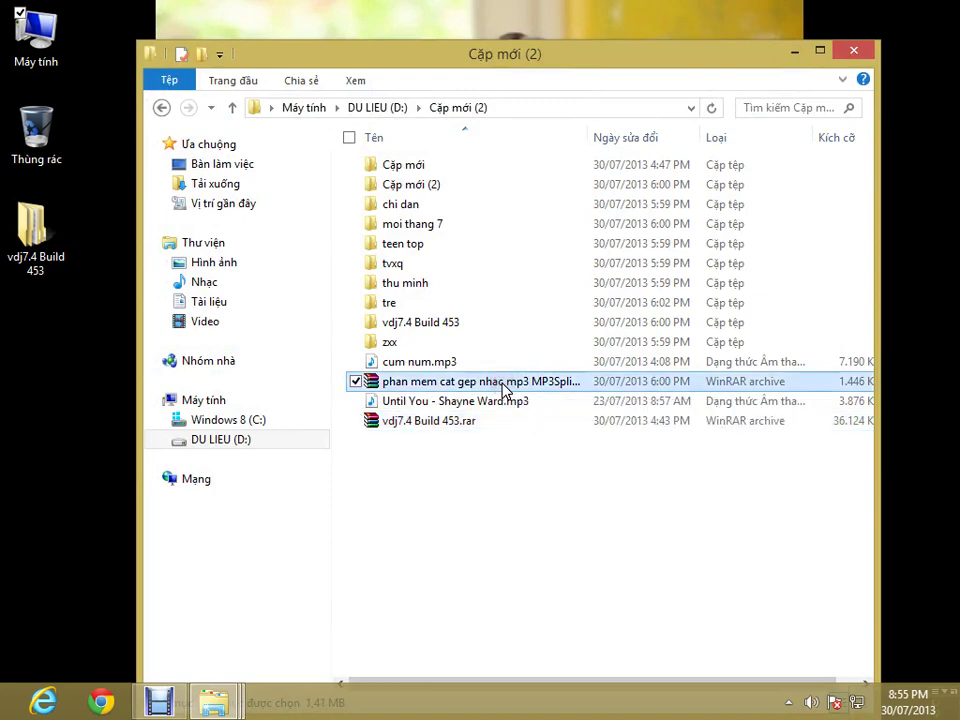
{"action": "double_click", "coordinate": [505, 390]}
{"action": "left_click", "coordinate": [488, 100]}
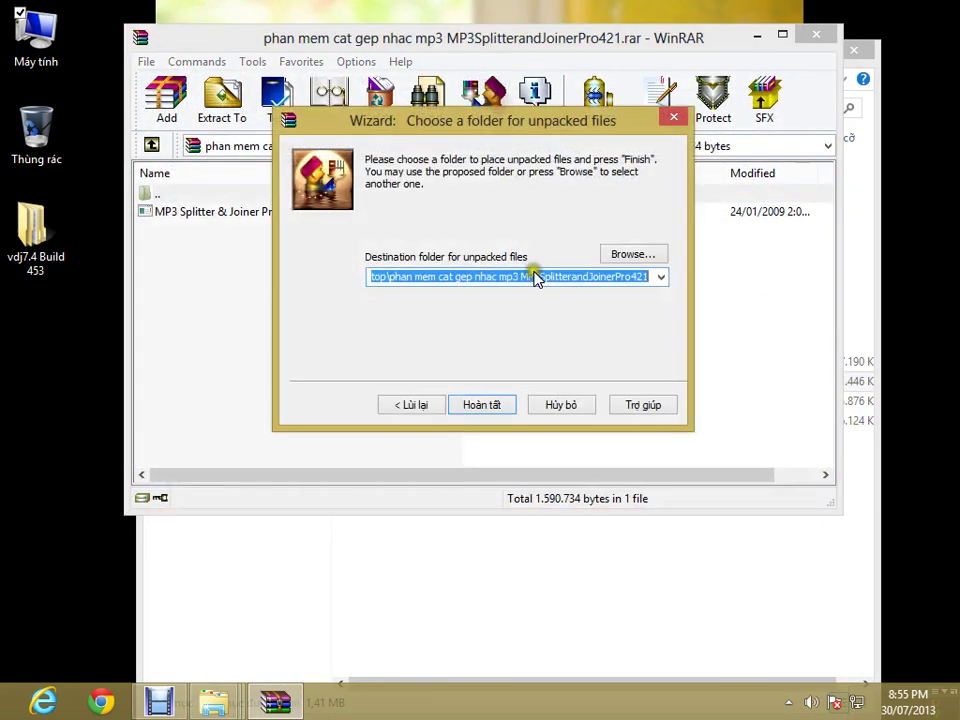
{"action": "left_click", "coordinate": [505, 405]}
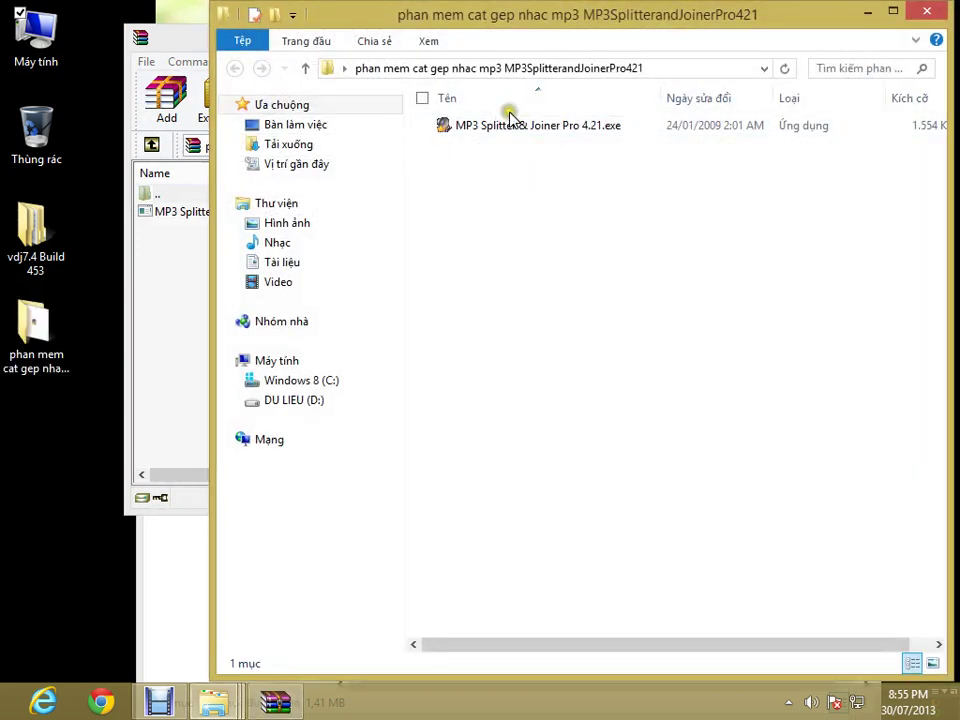
Step: Launch MP3 Splitter & Joiner Pro 4.21.exe from the extracted folder and close the WinRAR archive and Cặp mới (2) windows
{"action": "left_click", "coordinate": [511, 124]}
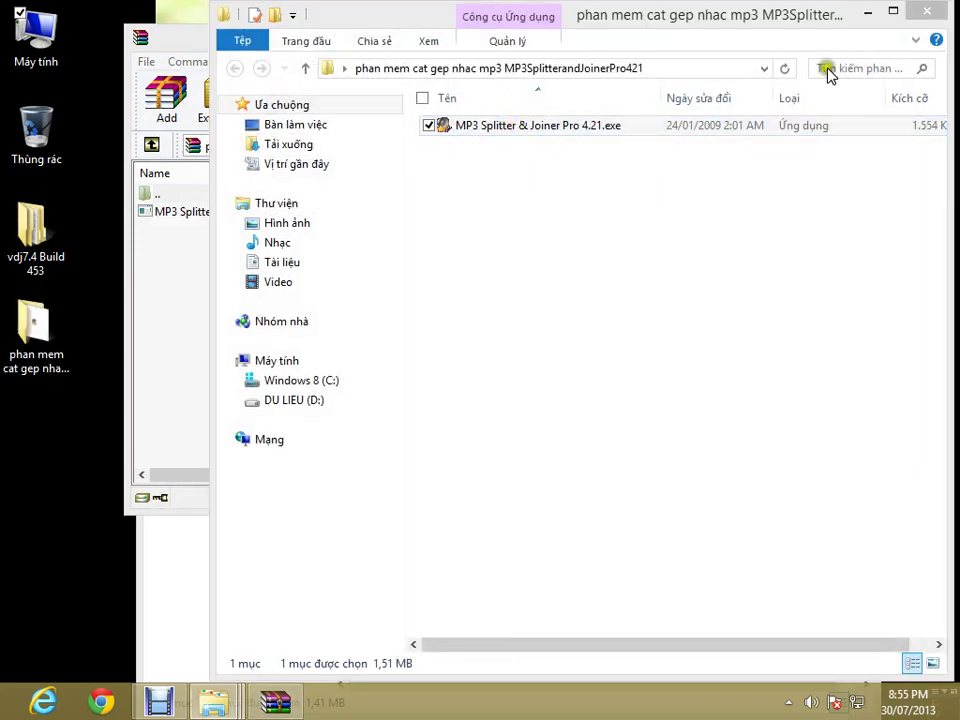
{"action": "double_click", "coordinate": [792, 24]}
{"action": "left_click", "coordinate": [814, 60]}
{"action": "left_click", "coordinate": [812, 36]}
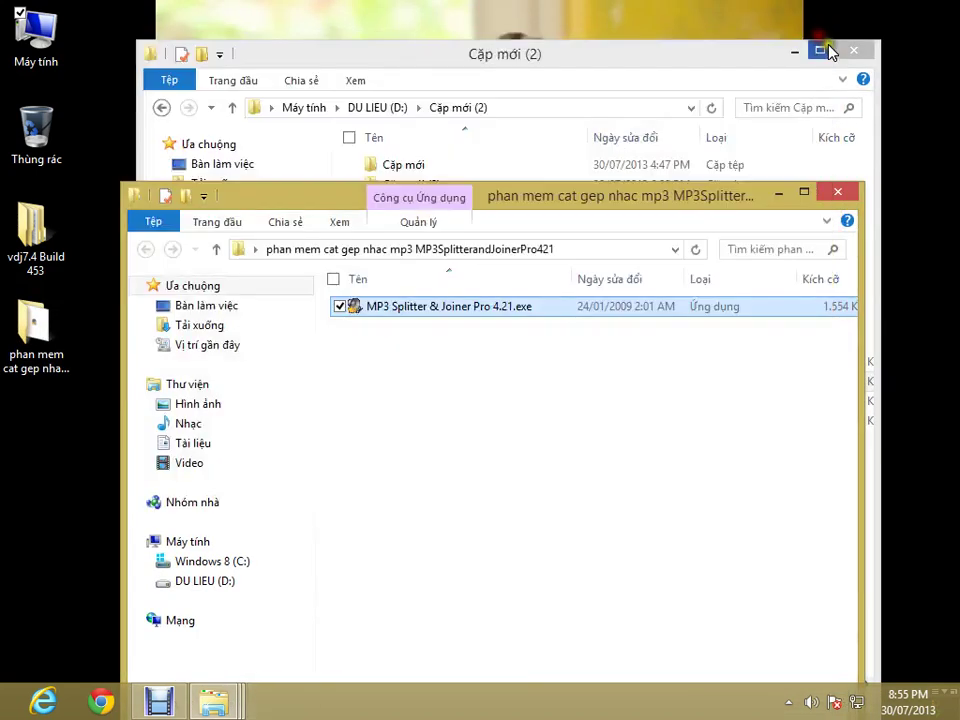
{"action": "left_click", "coordinate": [853, 50]}
Step: Clear the extracted folder's window off the desktop and reposition the MP3 Splitter & Joiner Pro window
{"action": "left_click_drag", "start_coordinate": [612, 196], "coordinate": [748, 116]}
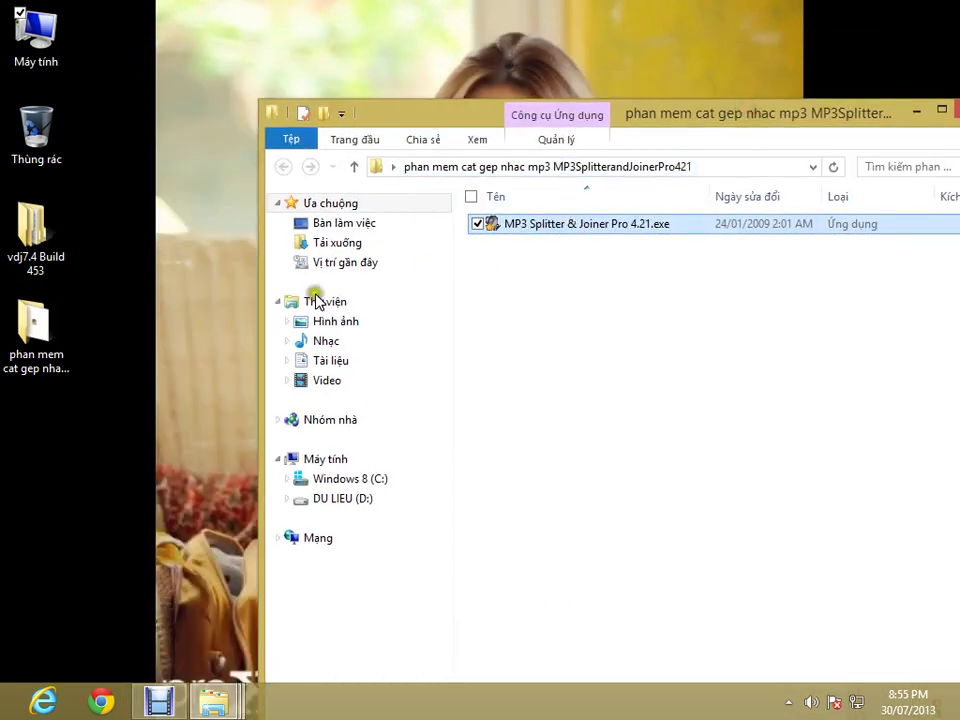
{"action": "right_click", "coordinate": [207, 270]}
{"action": "left_click", "coordinate": [244, 318]}
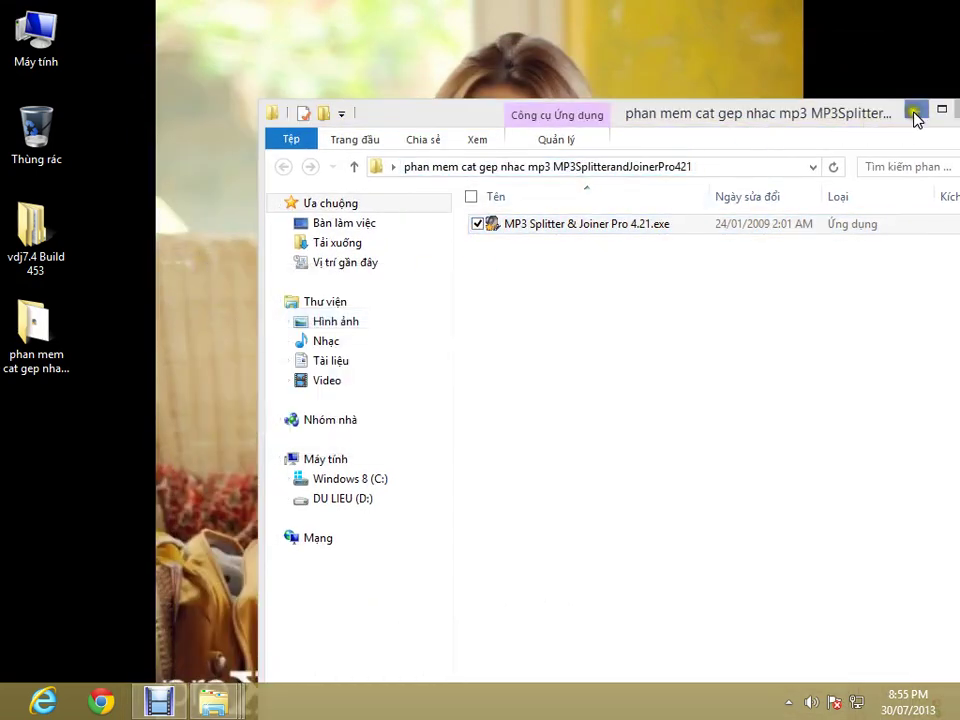
{"action": "left_click_drag", "start_coordinate": [873, 114], "coordinate": [722, 66]}
{"action": "left_click", "coordinate": [745, 64]}
{"action": "left_click", "coordinate": [821, 62]}
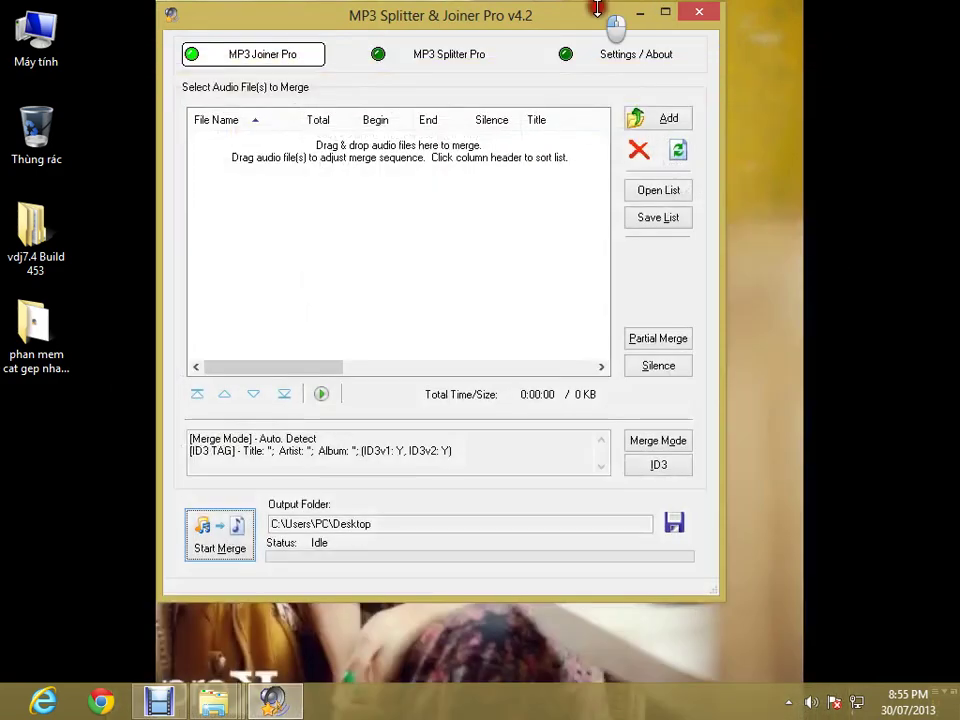
{"action": "left_click_drag", "start_coordinate": [562, 10], "coordinate": [690, 88]}
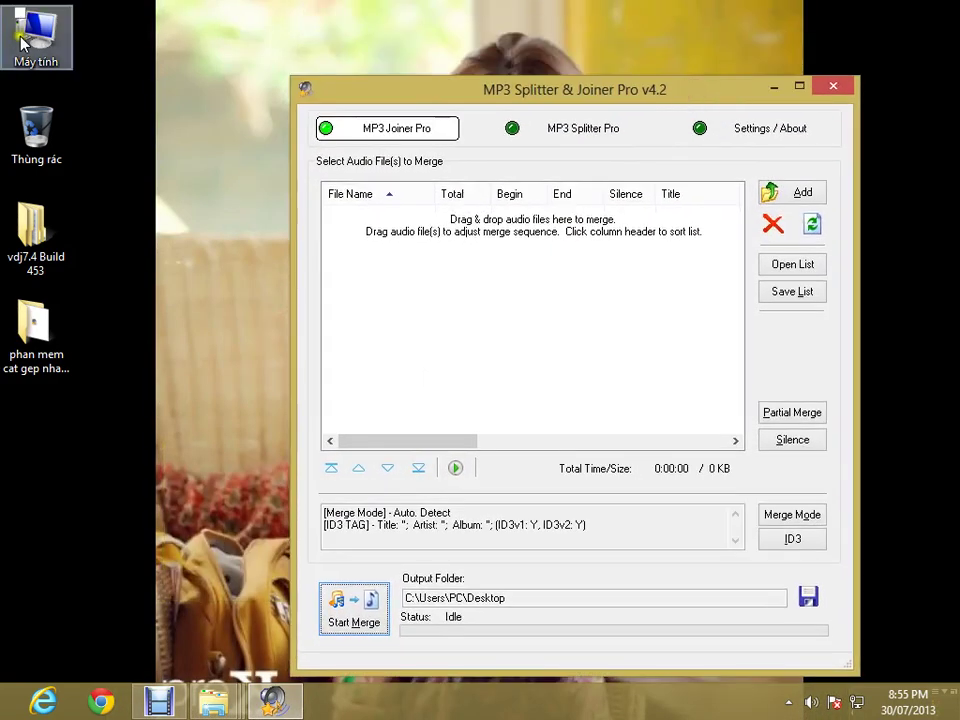
Step: Open the MP3 folder on the DU LIEU (D:) drive and arrange its window together with MP3 Splitter & Joiner Pro
{"action": "double_click", "coordinate": [45, 70]}
{"action": "double_click", "coordinate": [617, 167]}
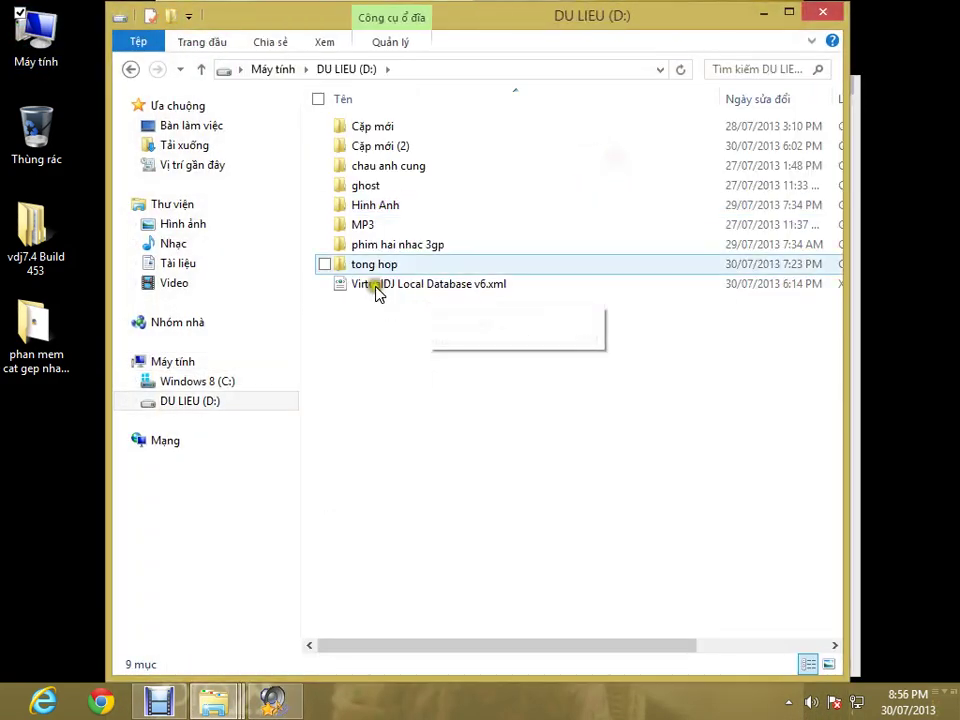
{"action": "double_click", "coordinate": [368, 232]}
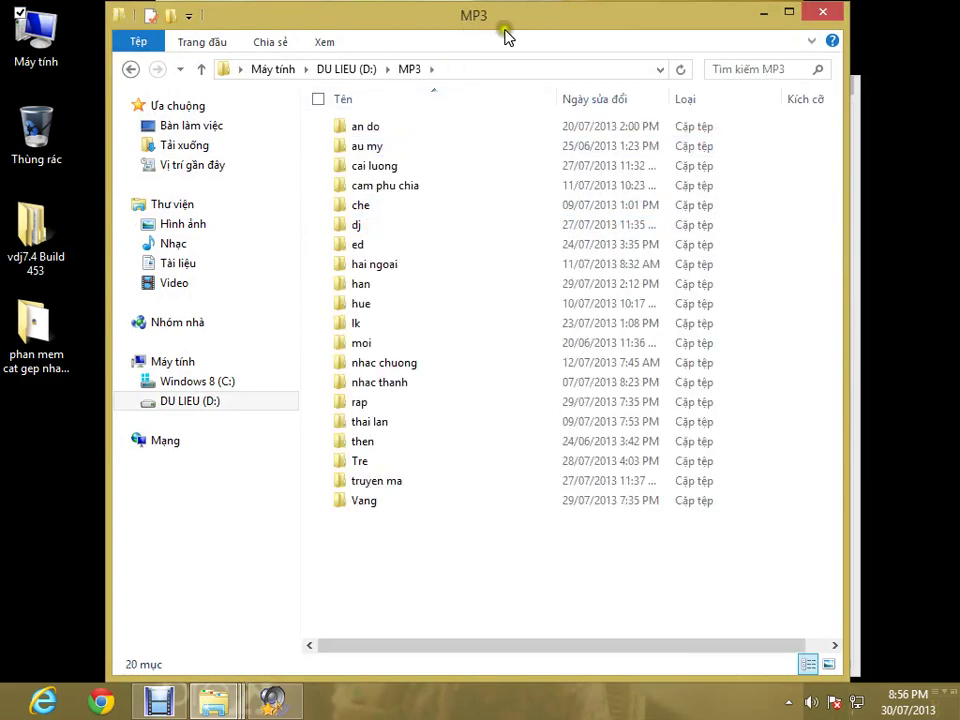
{"action": "left_click_drag", "start_coordinate": [506, 30], "coordinate": [495, 404]}
{"action": "left_click_drag", "start_coordinate": [530, 84], "coordinate": [589, 47]}
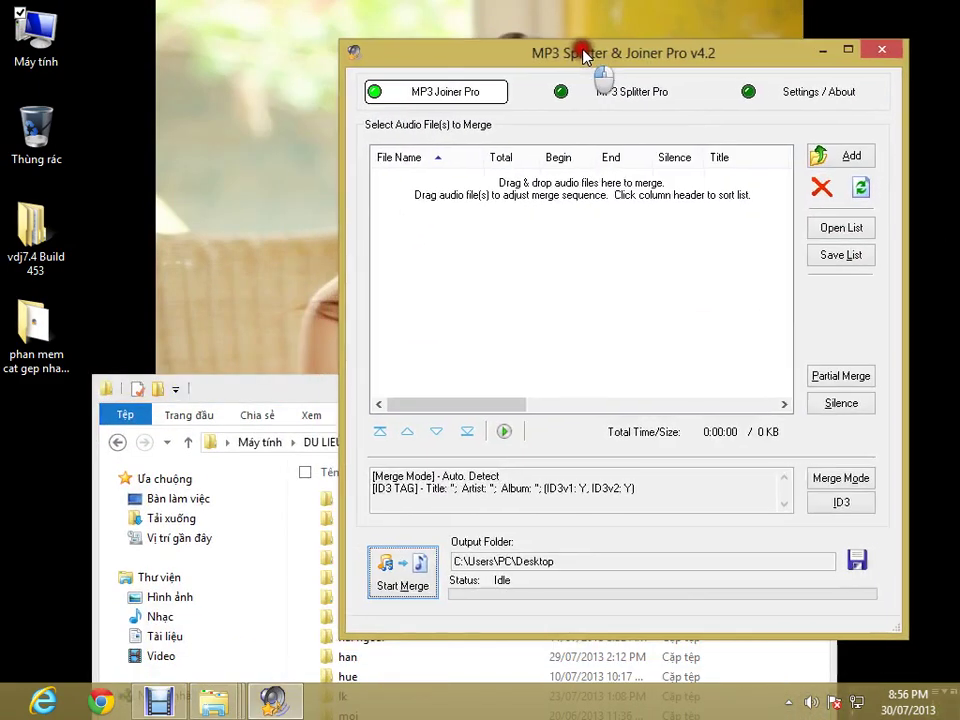
{"action": "left_click_drag", "start_coordinate": [302, 396], "coordinate": [294, 339]}
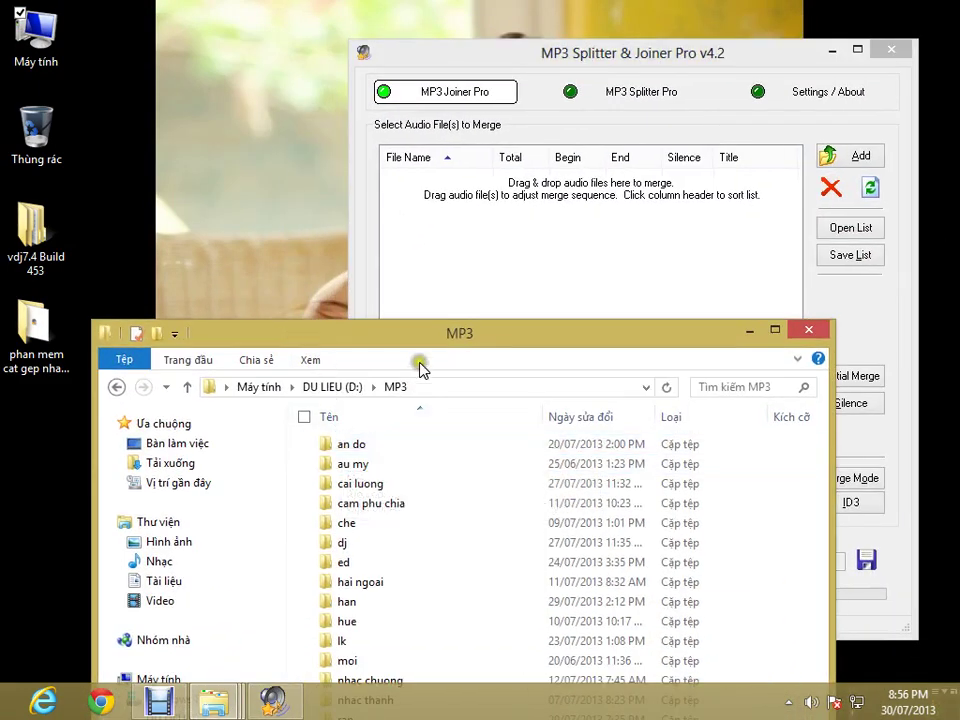
{"action": "left_click_drag", "start_coordinate": [408, 342], "coordinate": [421, 59]}
Step: Refresh the MP3 folder and open the duy manh folder inside Tre
{"action": "right_click", "coordinate": [418, 267]}
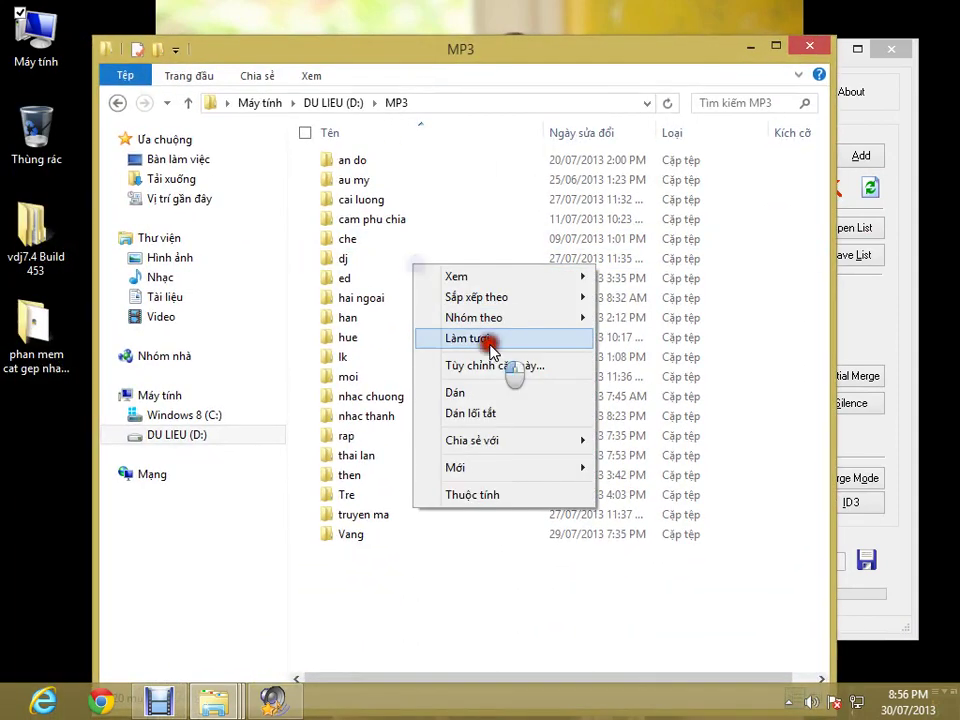
{"action": "left_click", "coordinate": [489, 337]}
{"action": "double_click", "coordinate": [378, 494]}
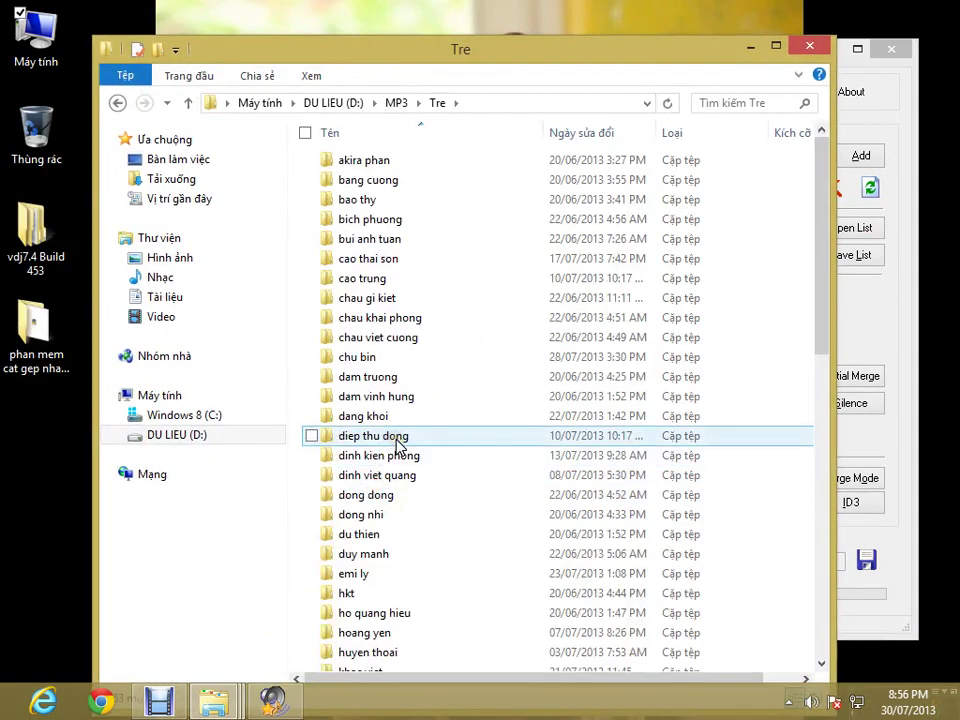
{"action": "double_click", "coordinate": [345, 553]}
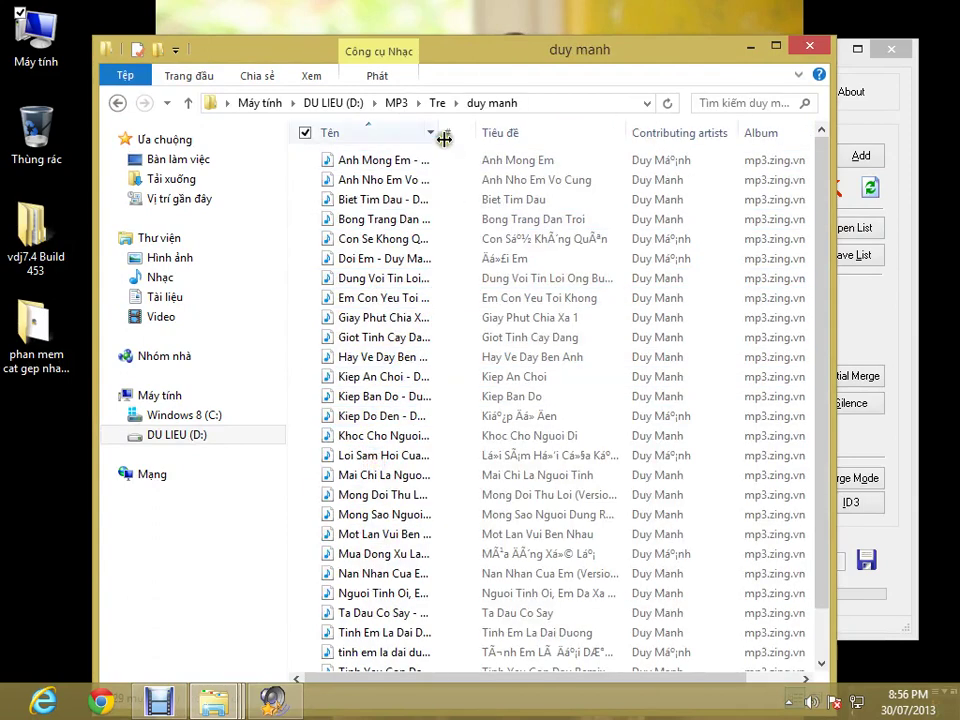
Step: Widen the file name column, select Tinh Em La Dai Duong - Duy Manh.mp3, and move the folder window clear of the merge list
{"action": "left_click_drag", "start_coordinate": [441, 133], "coordinate": [588, 135]}
{"action": "left_click", "coordinate": [585, 333]}
{"action": "type", "text": "ti"}
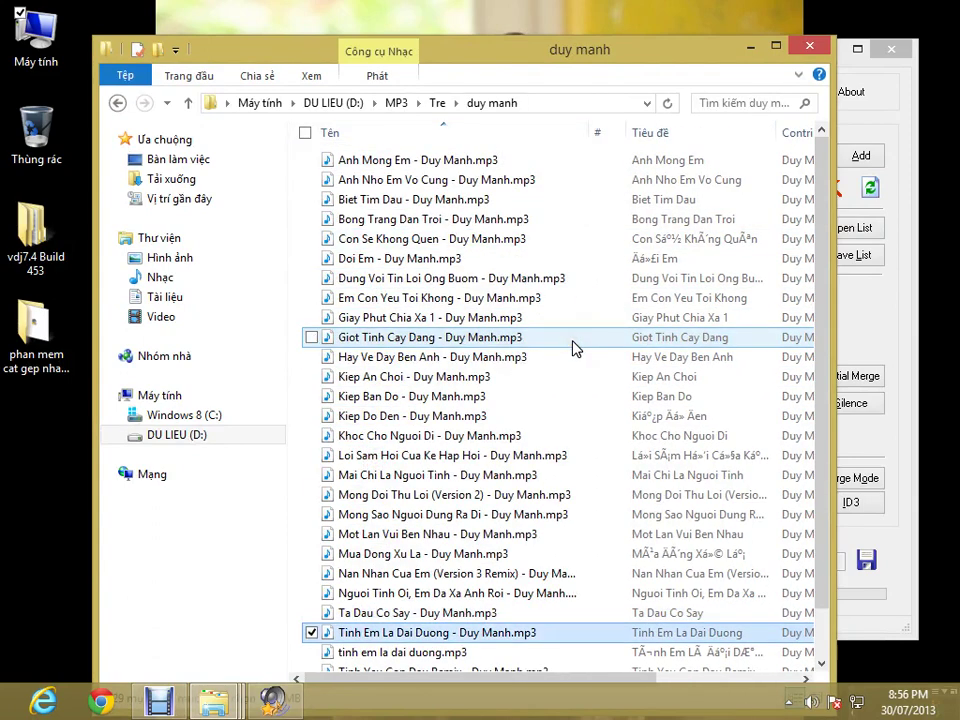
{"action": "left_click_drag", "start_coordinate": [602, 62], "coordinate": [328, 6]}
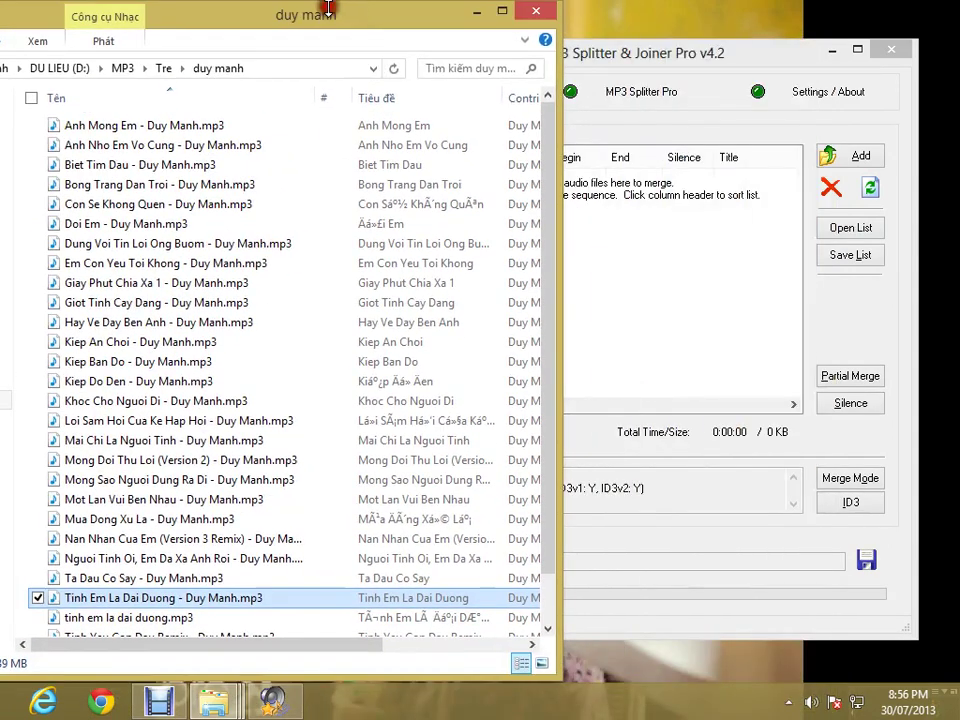
{"action": "left_click", "coordinate": [850, 163]}
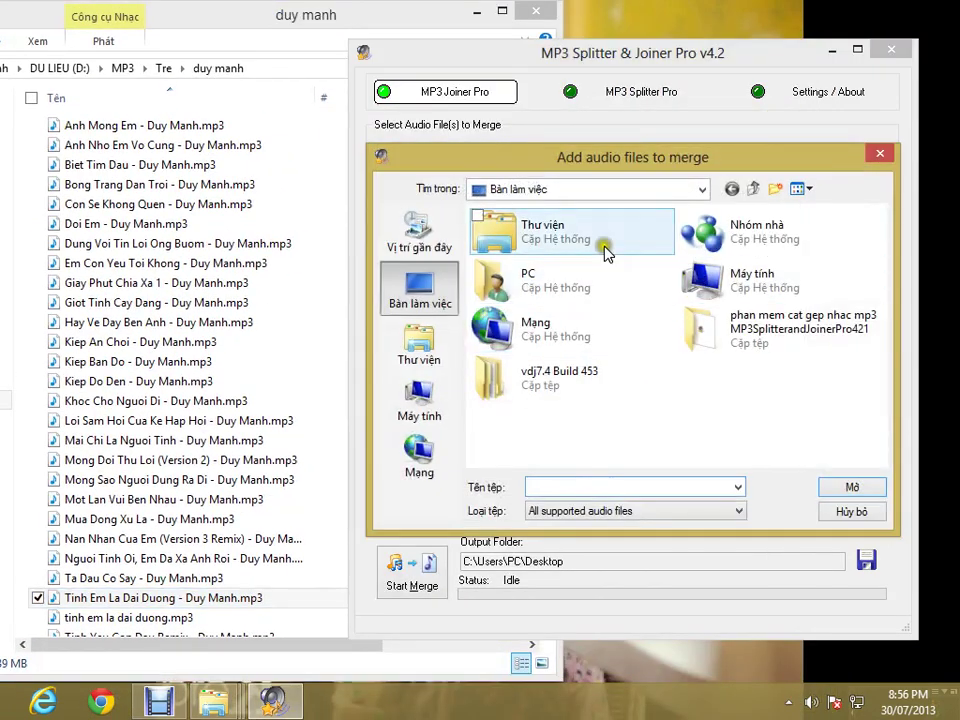
{"action": "left_click", "coordinate": [419, 345]}
{"action": "left_click", "coordinate": [419, 400]}
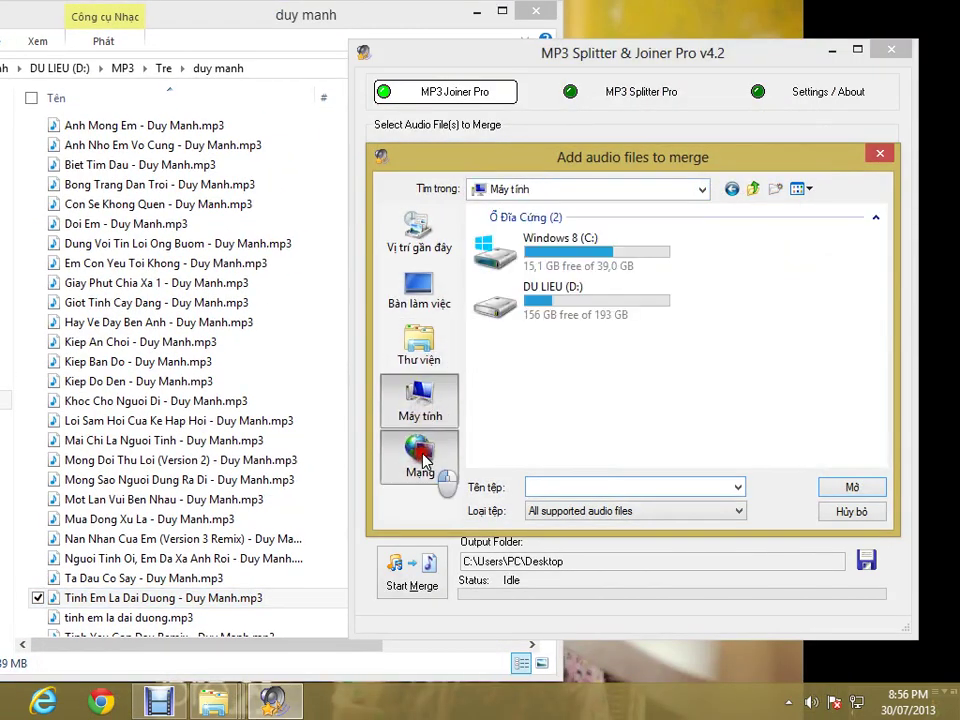
{"action": "left_click", "coordinate": [879, 155]}
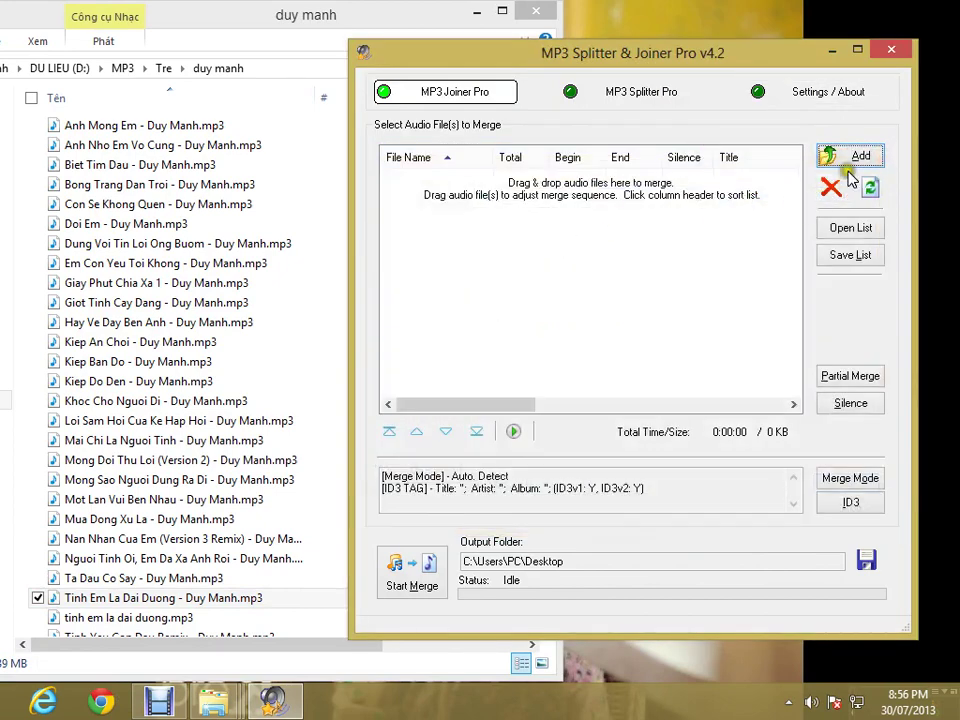
Step: Add Tinh Em La Dai Duong - Duy Manh.mp3 to the MP3 Joiner Pro merge list and minimize the song folder window
{"action": "left_click_drag", "start_coordinate": [130, 597], "coordinate": [515, 345]}
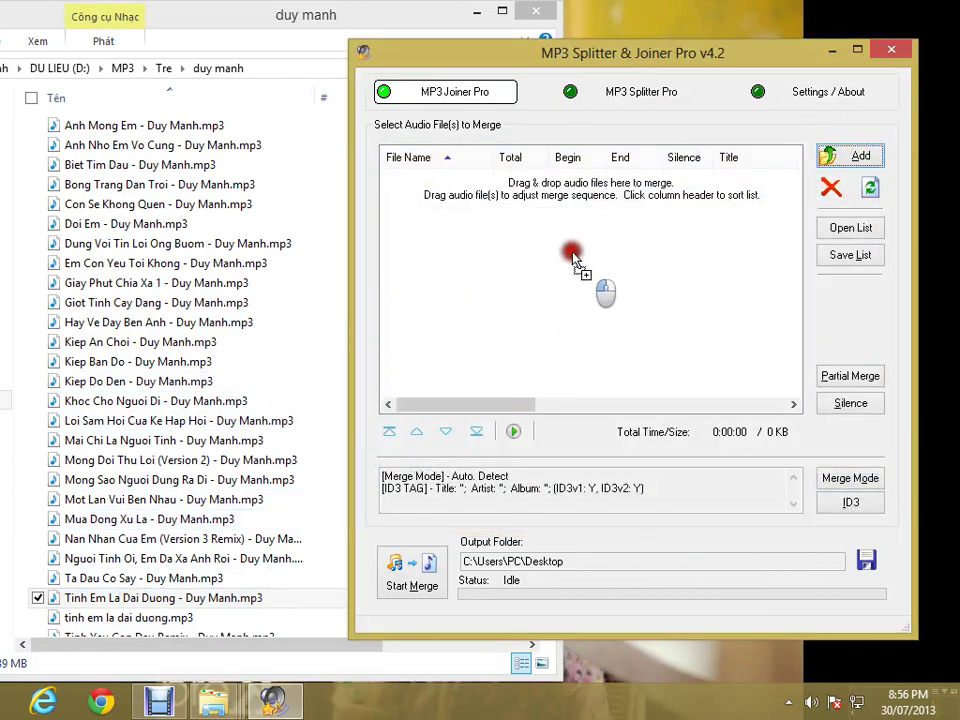
{"action": "left_click_drag", "start_coordinate": [575, 258], "coordinate": [573, 259]}
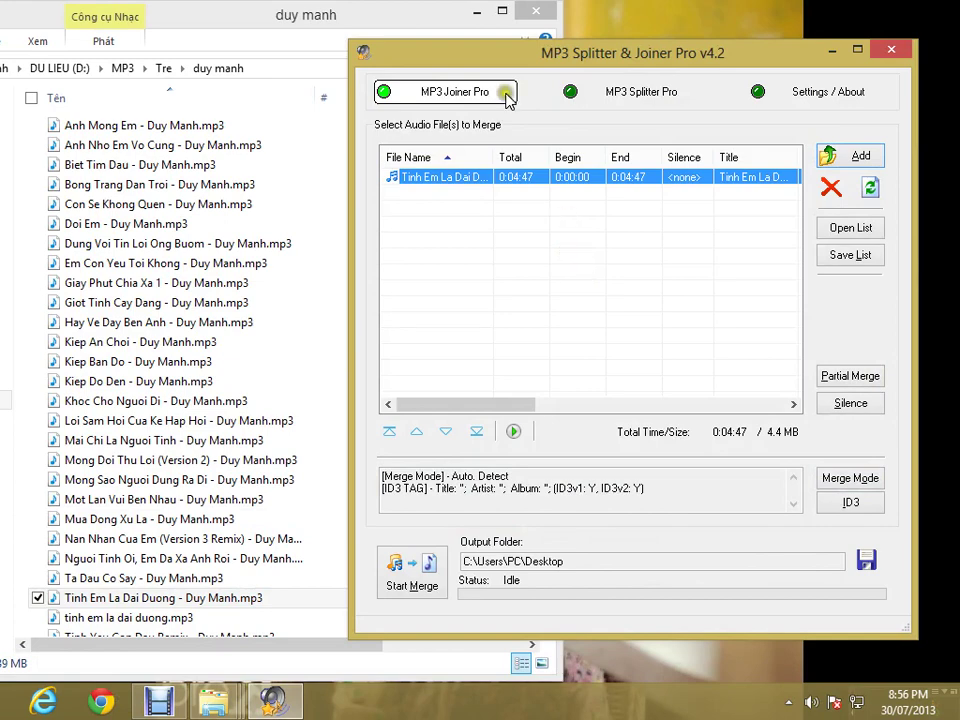
{"action": "left_click", "coordinate": [478, 12]}
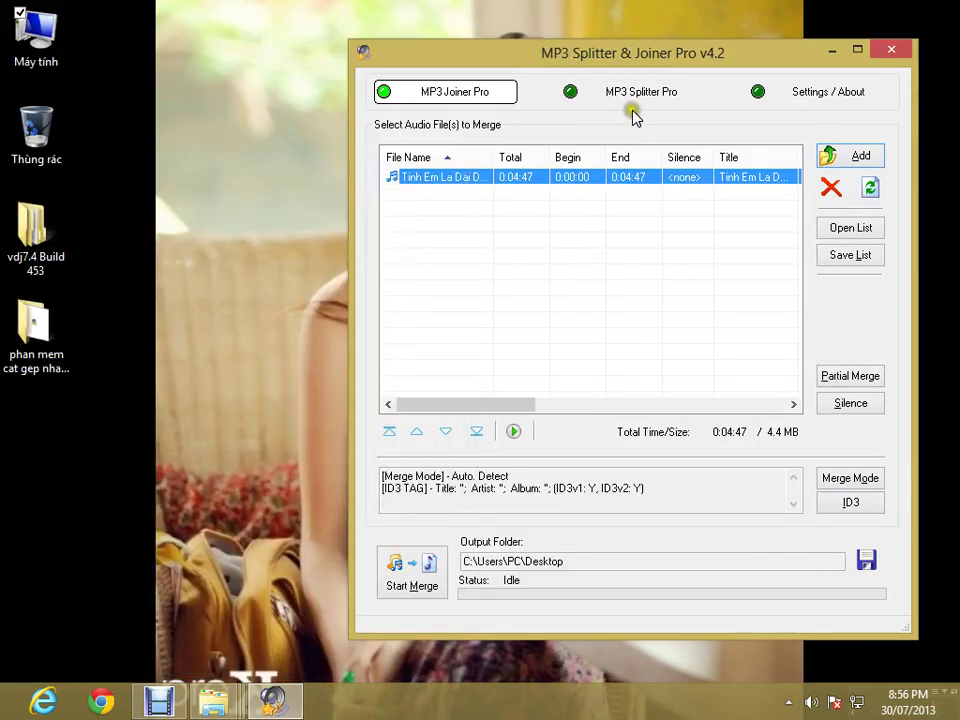
Step: Switch to MP3 Splitter Pro, add Tinh Em La Dai Duong - Duy Manh.mp3 to the split list, and minimize the song folder window
{"action": "left_click", "coordinate": [640, 91]}
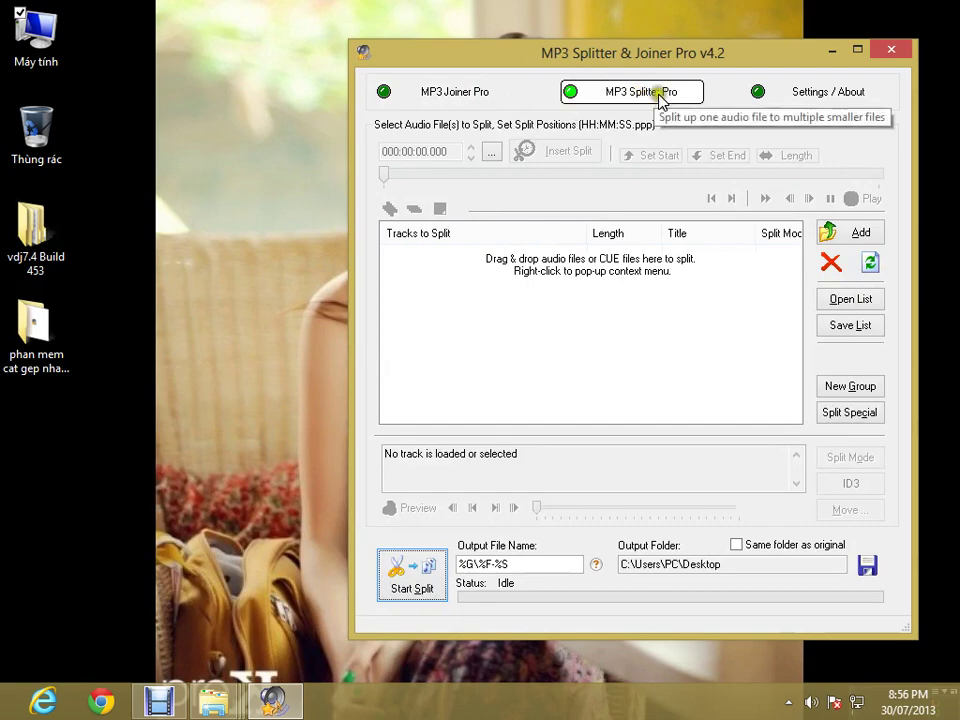
{"action": "left_click", "coordinate": [653, 95]}
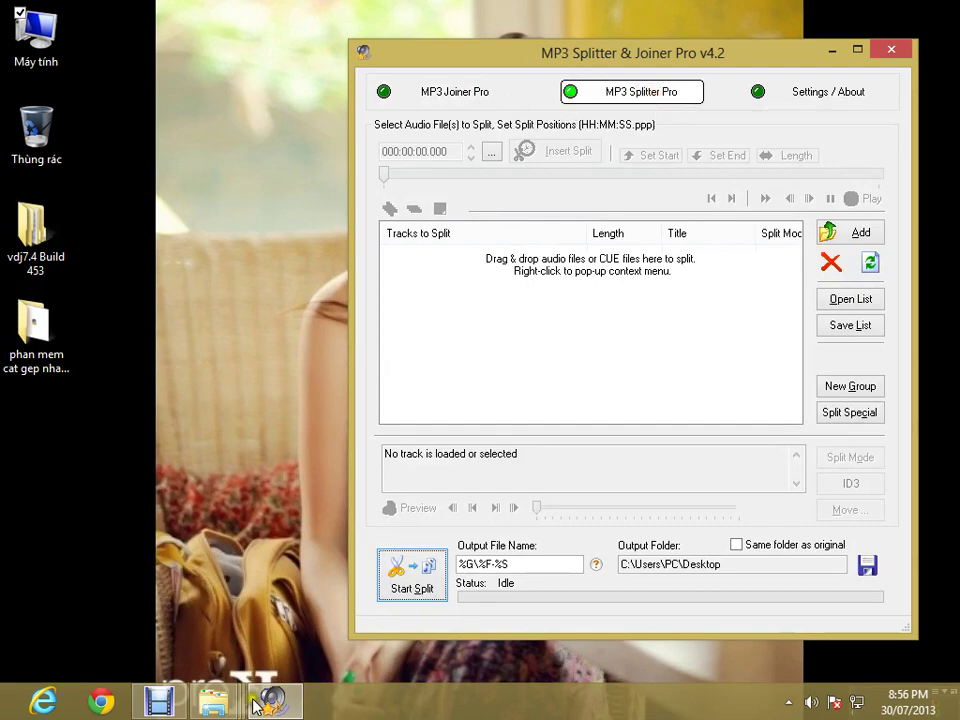
{"action": "mouse_move", "coordinate": [220, 703]}
{"action": "left_click", "coordinate": [671, 594]}
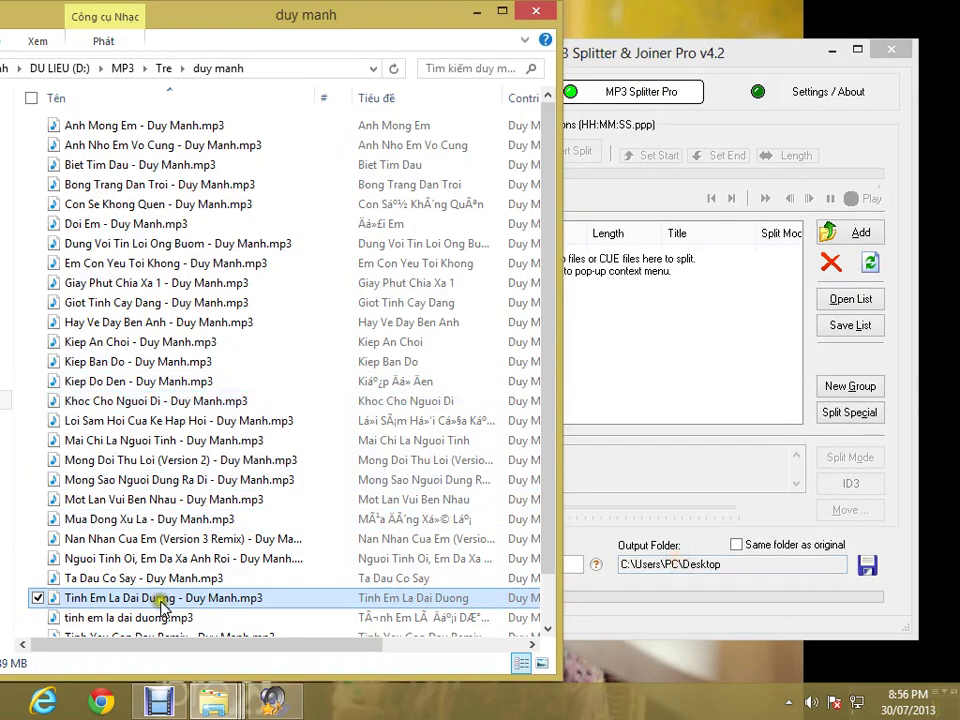
{"action": "left_click_drag", "start_coordinate": [162, 605], "coordinate": [675, 379]}
{"action": "left_click", "coordinate": [475, 12]}
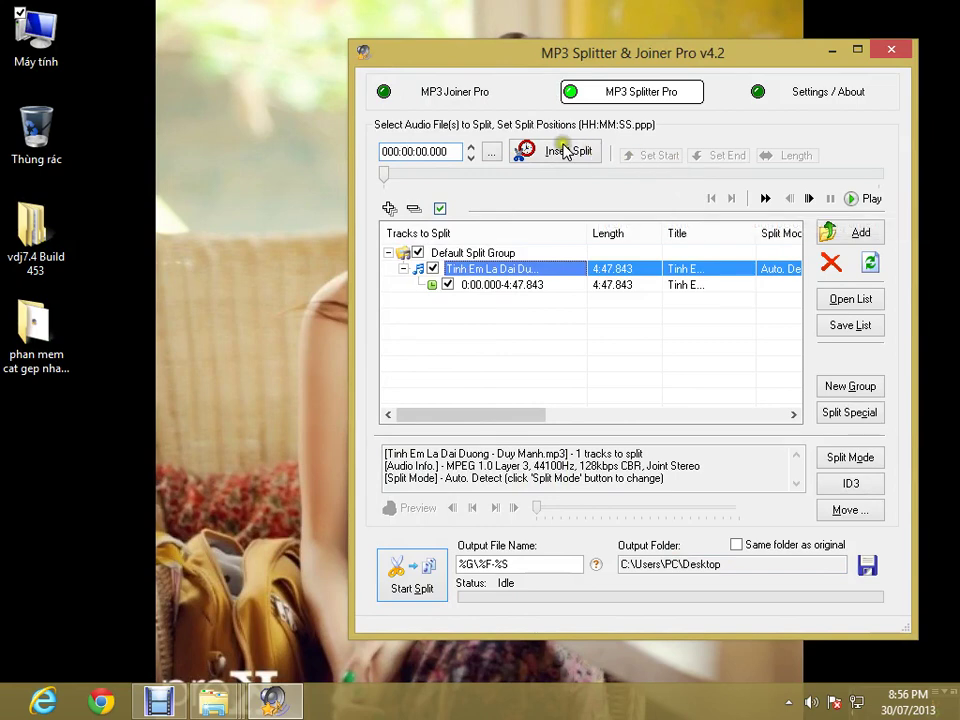
Step: Play the loaded song to find the cut point and insert a split at about 0:39.240
{"action": "left_click", "coordinate": [860, 198]}
{"action": "left_click", "coordinate": [418, 175]}
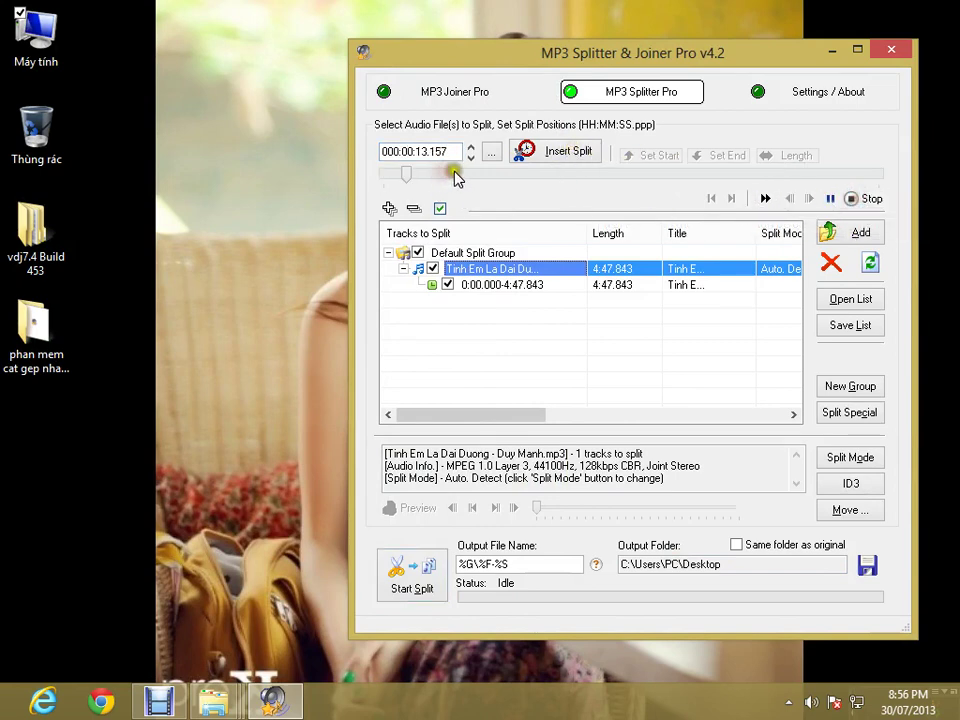
{"action": "left_click_drag", "start_coordinate": [417, 172], "coordinate": [443, 177]}
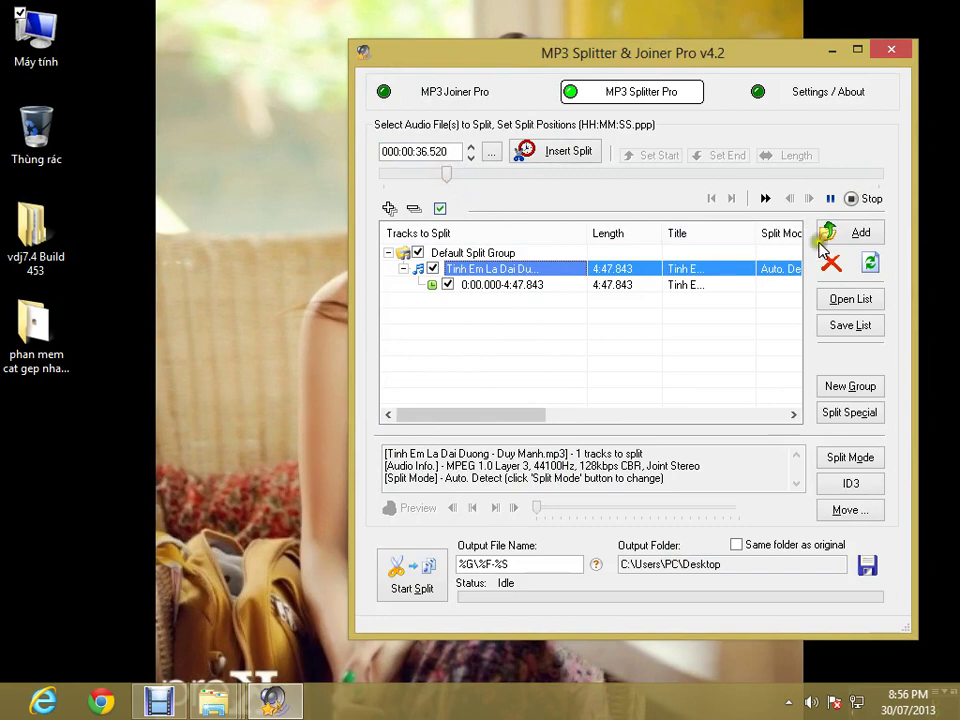
{"action": "left_click", "coordinate": [860, 199]}
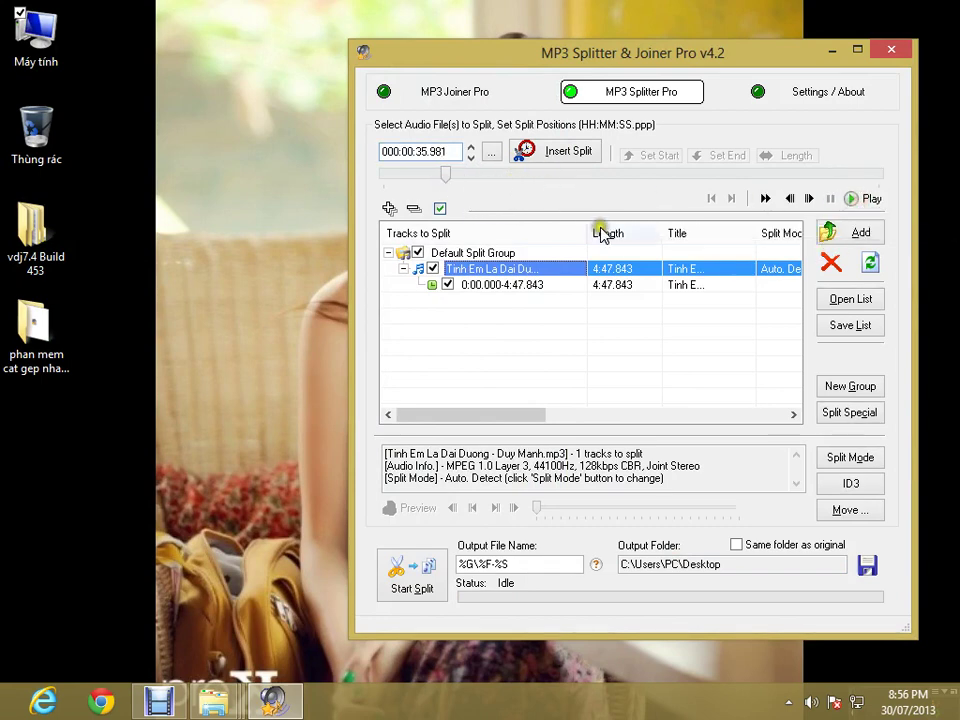
{"action": "left_click", "coordinate": [452, 177]}
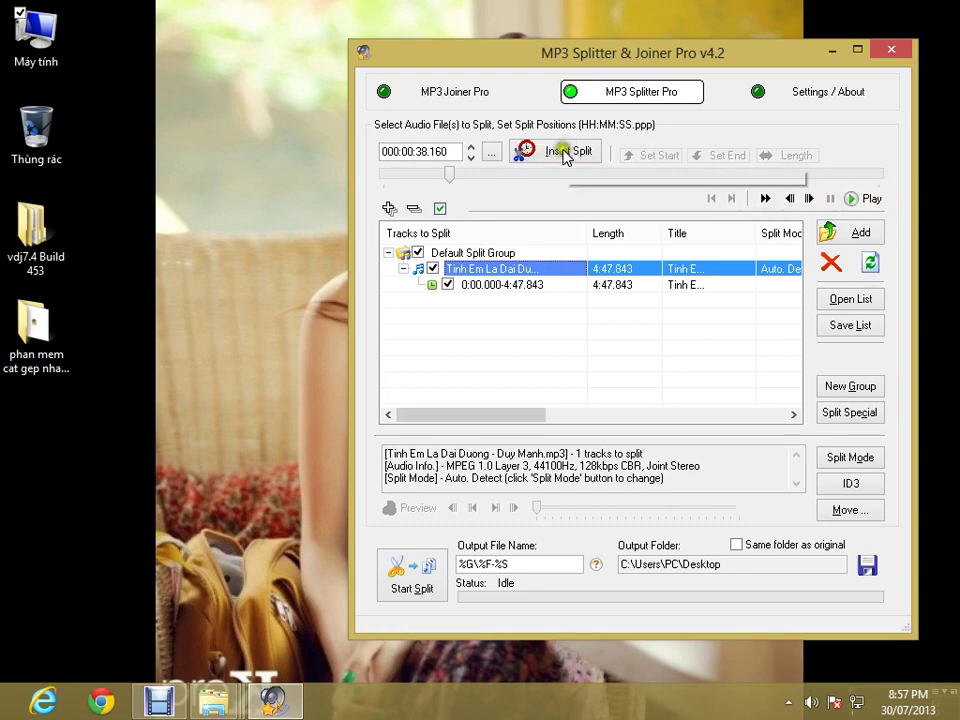
{"action": "left_click", "coordinate": [866, 198]}
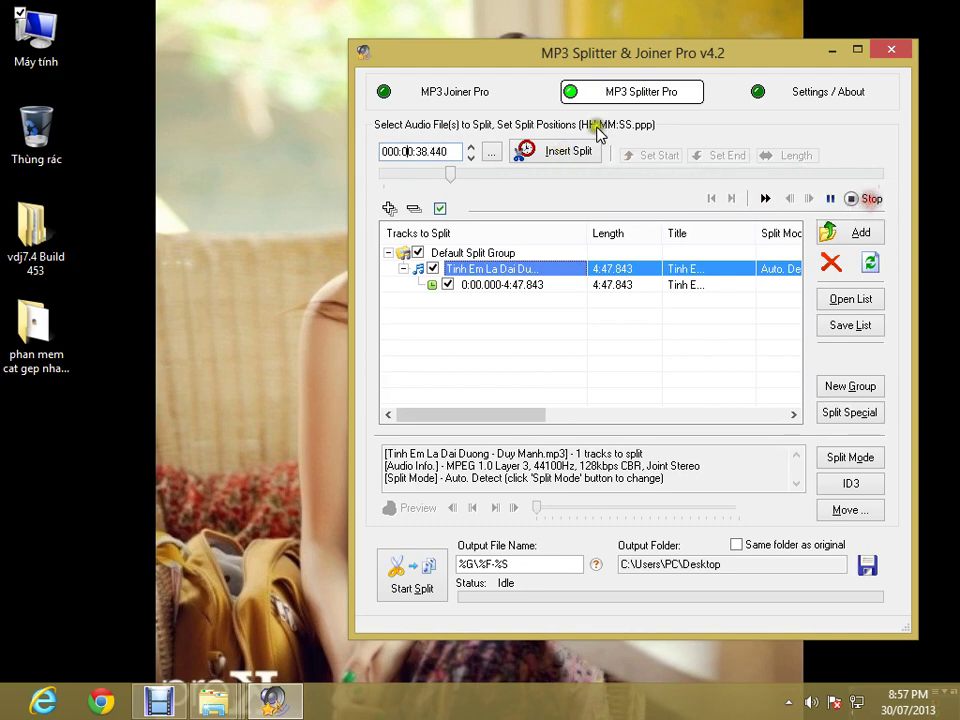
{"action": "left_click", "coordinate": [553, 154]}
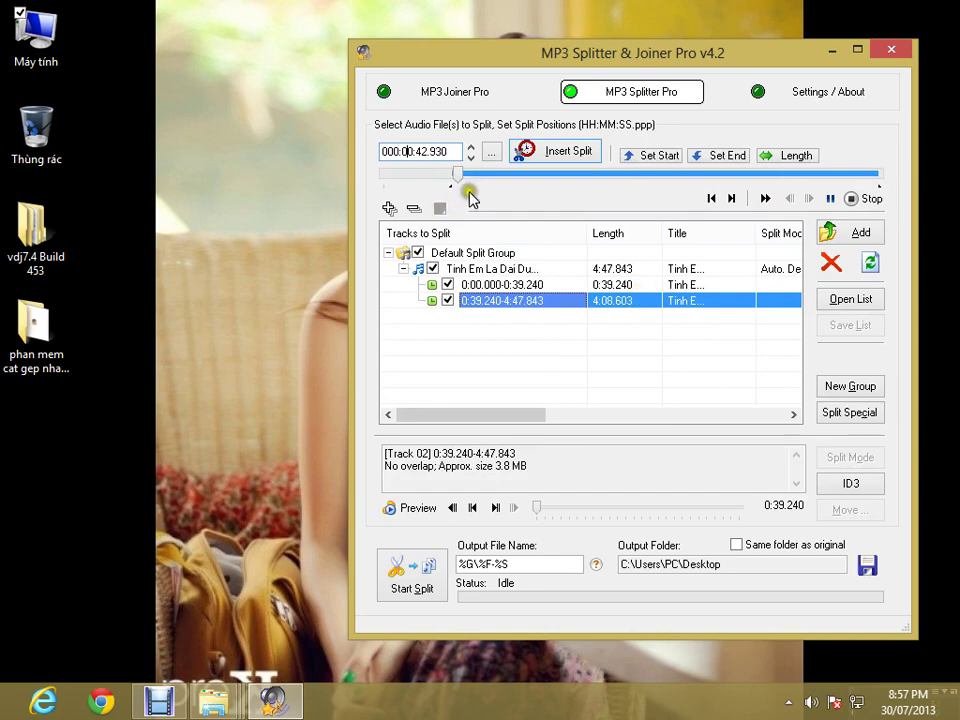
Step: Move the playback position forward, insert a second split at about 2:17.643, and stop playback
{"action": "left_click_drag", "start_coordinate": [457, 174], "coordinate": [620, 176]}
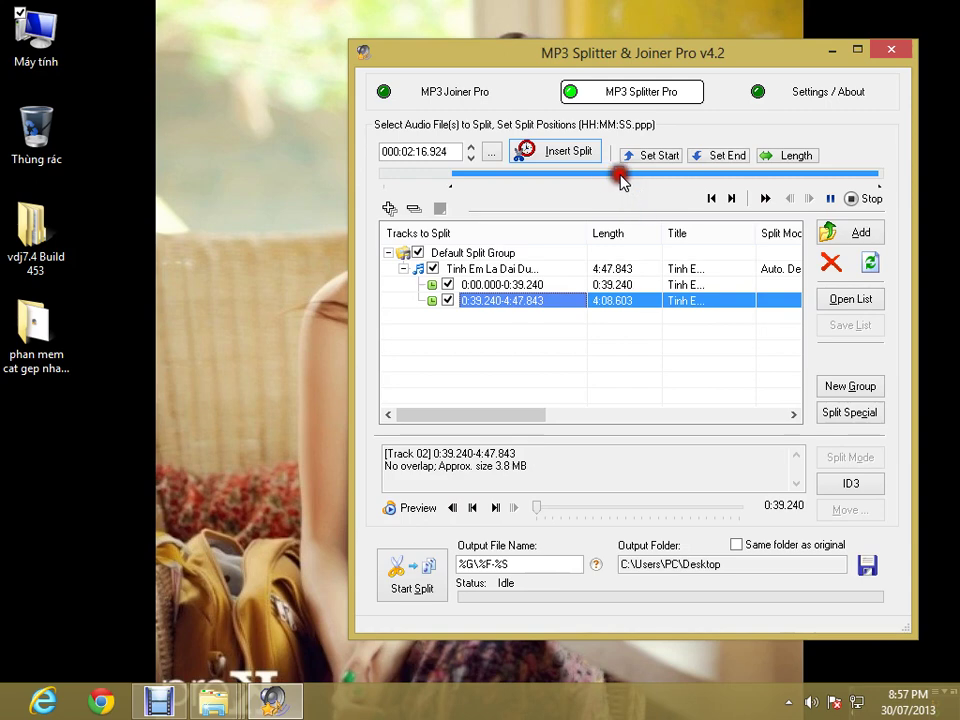
{"action": "left_click", "coordinate": [851, 198]}
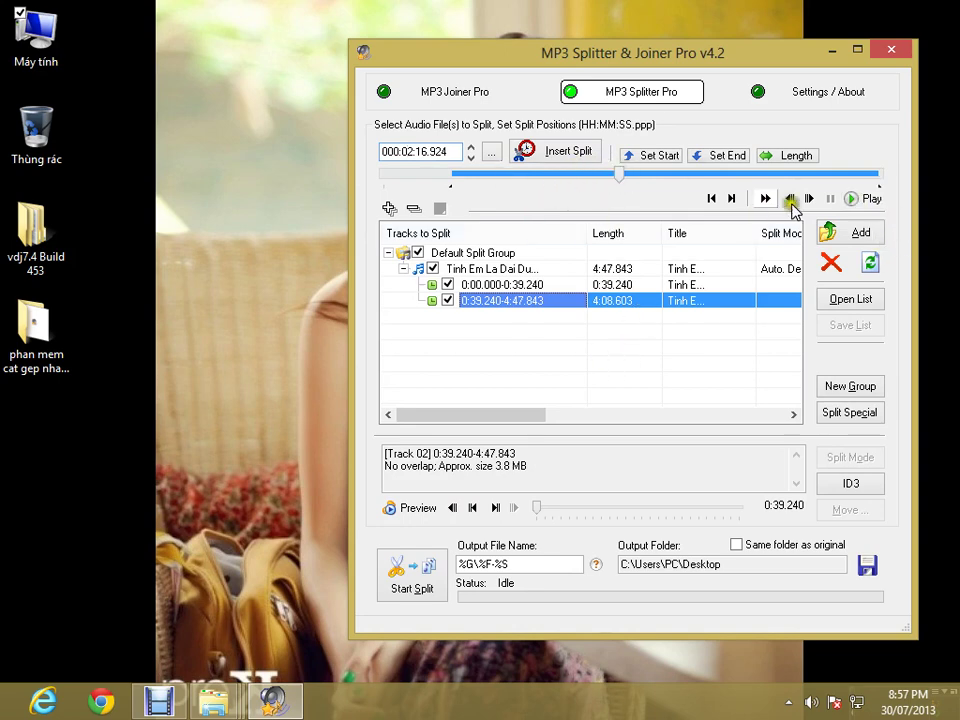
{"action": "left_click", "coordinate": [852, 198]}
{"action": "left_click", "coordinate": [556, 151]}
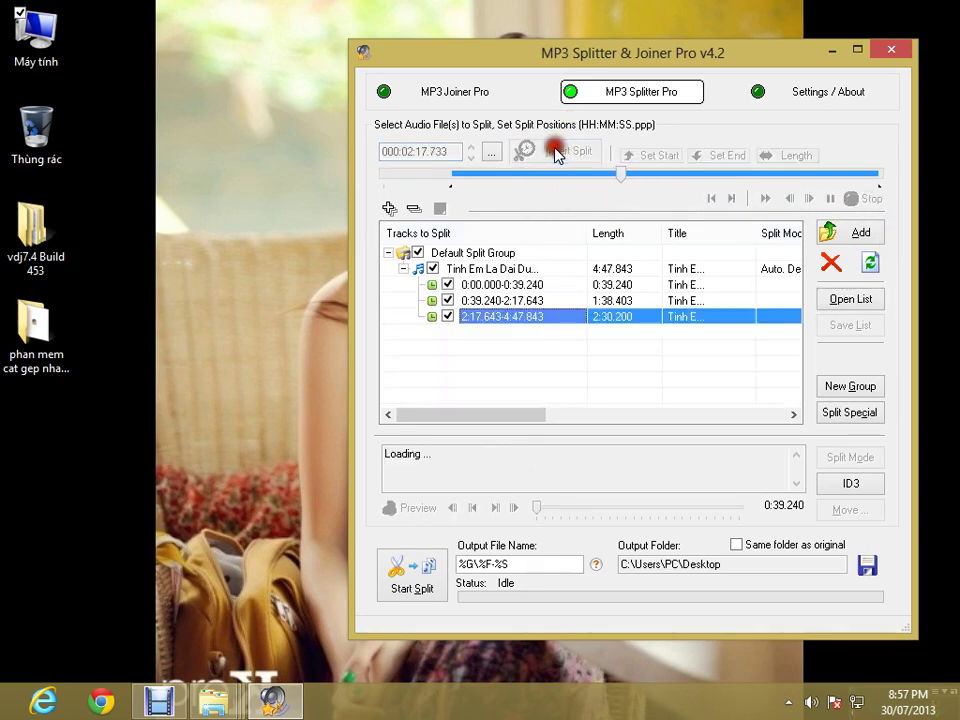
{"action": "left_click", "coordinate": [857, 199]}
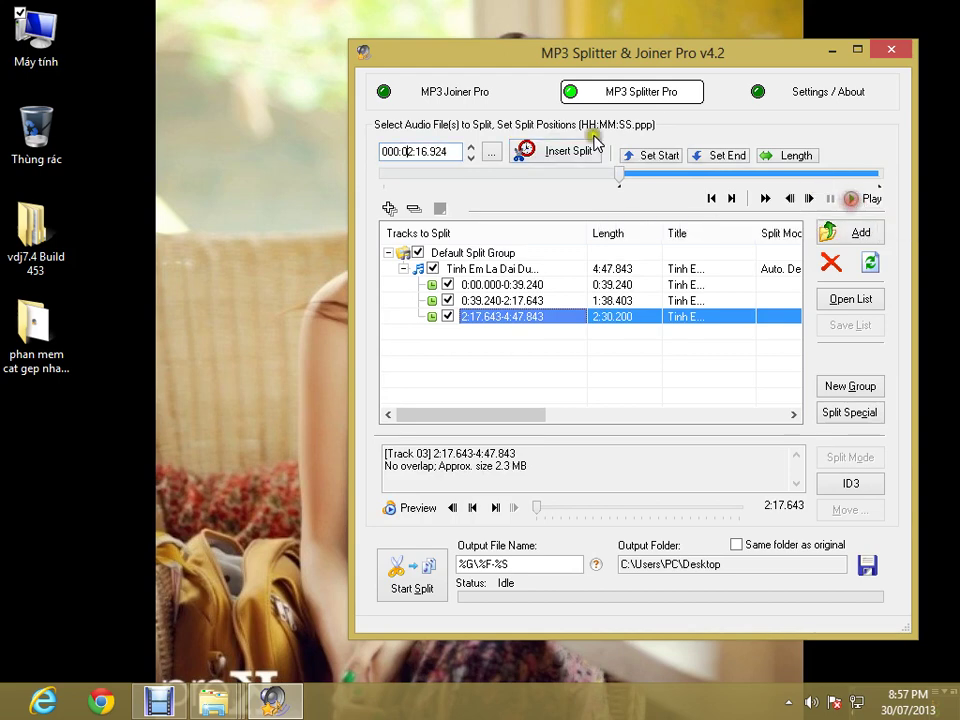
Step: Split the song into its three segments on the Desktop and clear the list for a new split
{"action": "left_click", "coordinate": [413, 583]}
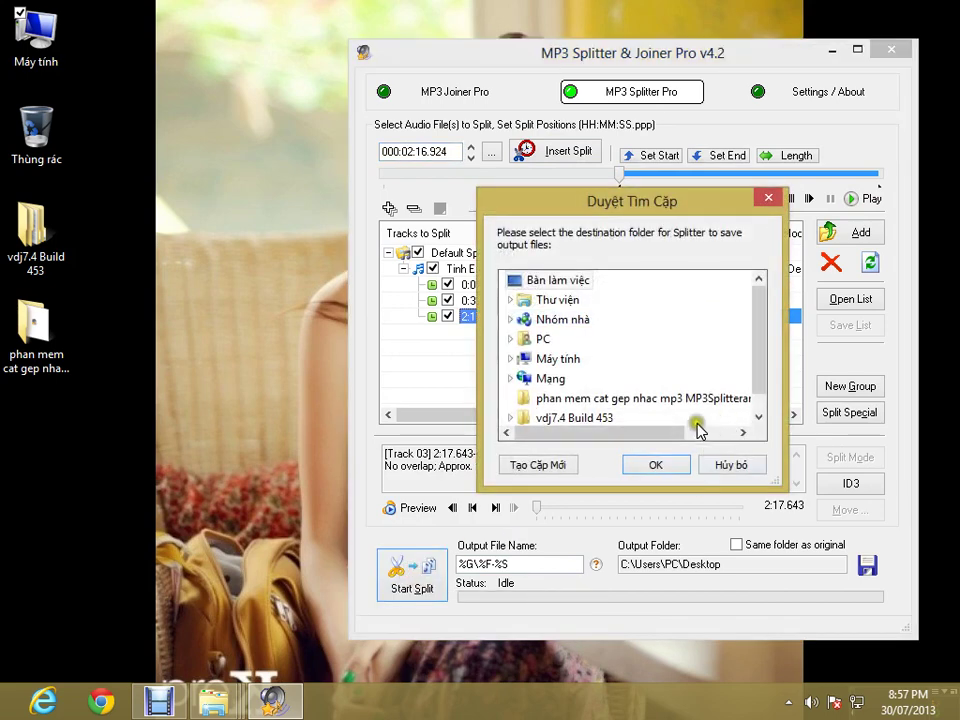
{"action": "left_click", "coordinate": [655, 466]}
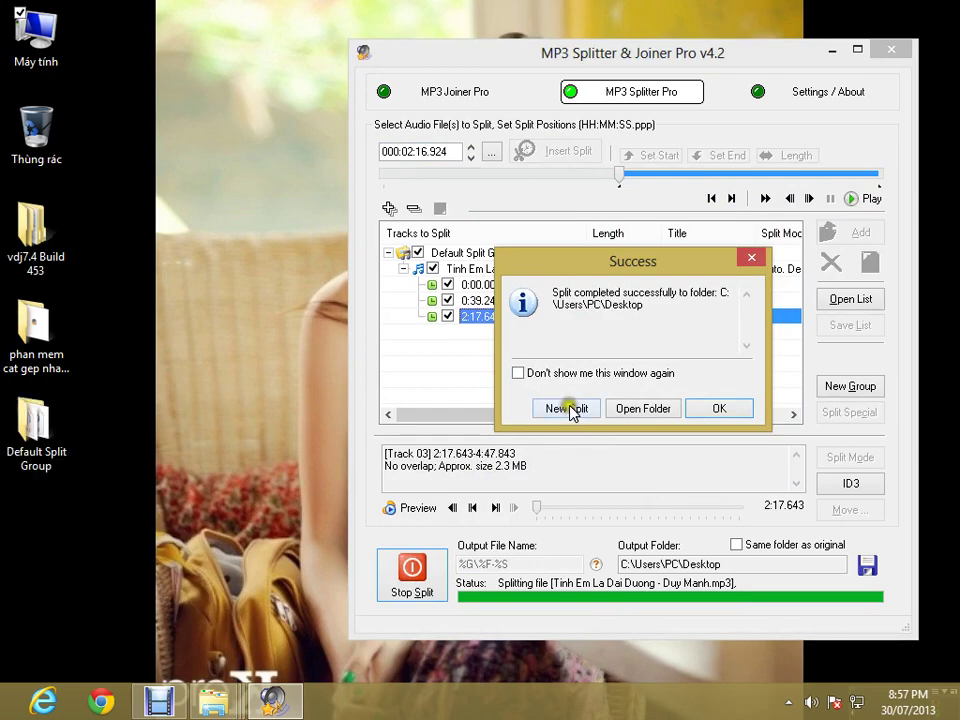
{"action": "left_click", "coordinate": [575, 410]}
{"action": "left_click", "coordinate": [876, 153]}
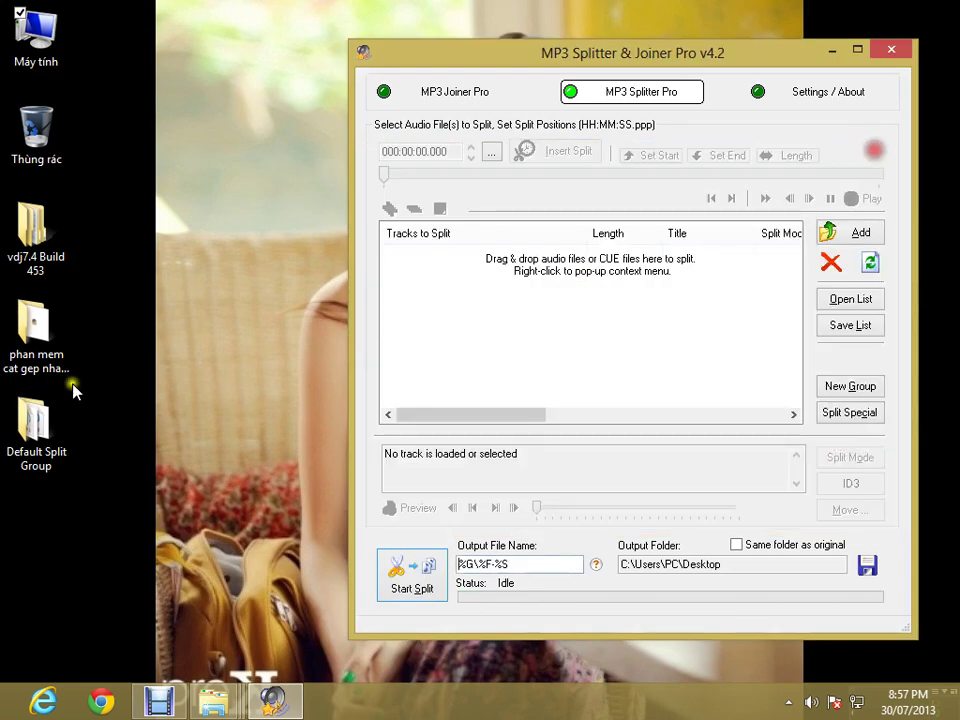
Step: Open the Default Split Group folder on the desktop and widen the name column to fit the full file names
{"action": "double_click", "coordinate": [35, 425]}
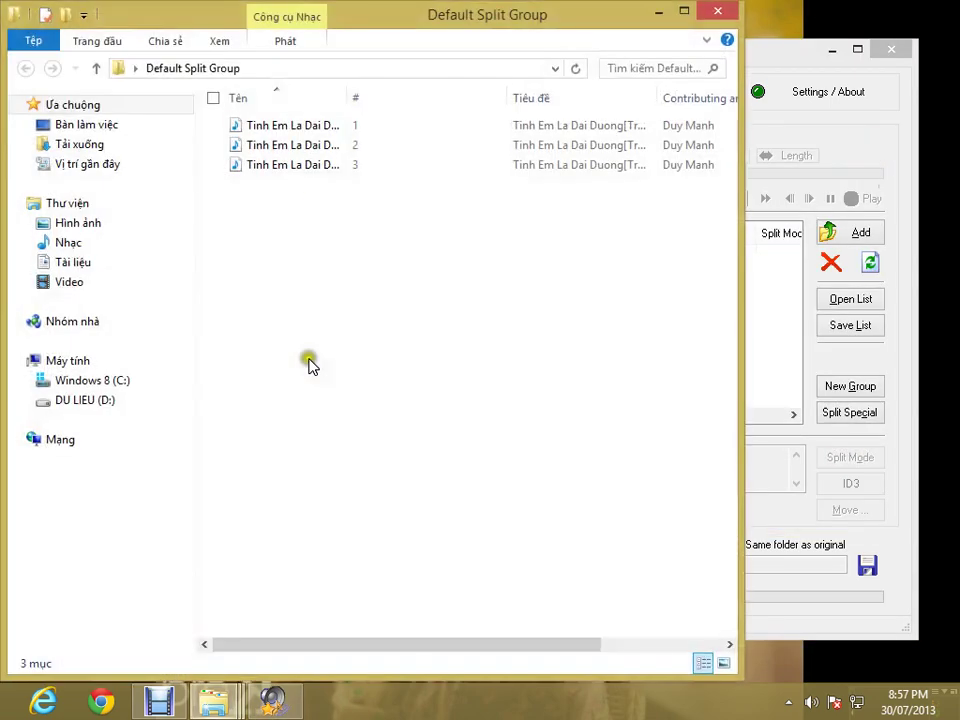
{"action": "double_click", "coordinate": [345, 96]}
{"action": "double_click", "coordinate": [468, 100]}
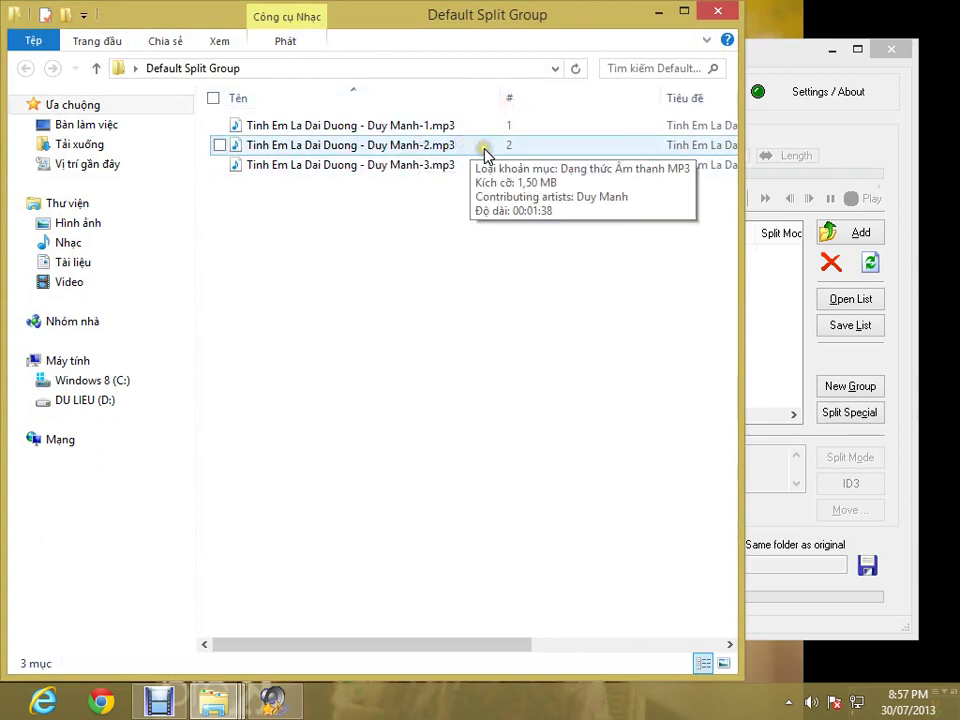
Step: Play Tinh Em La Dai Duong - Duy Manh-2.mp3 to check the cut segment and close the player
{"action": "left_click", "coordinate": [422, 143]}
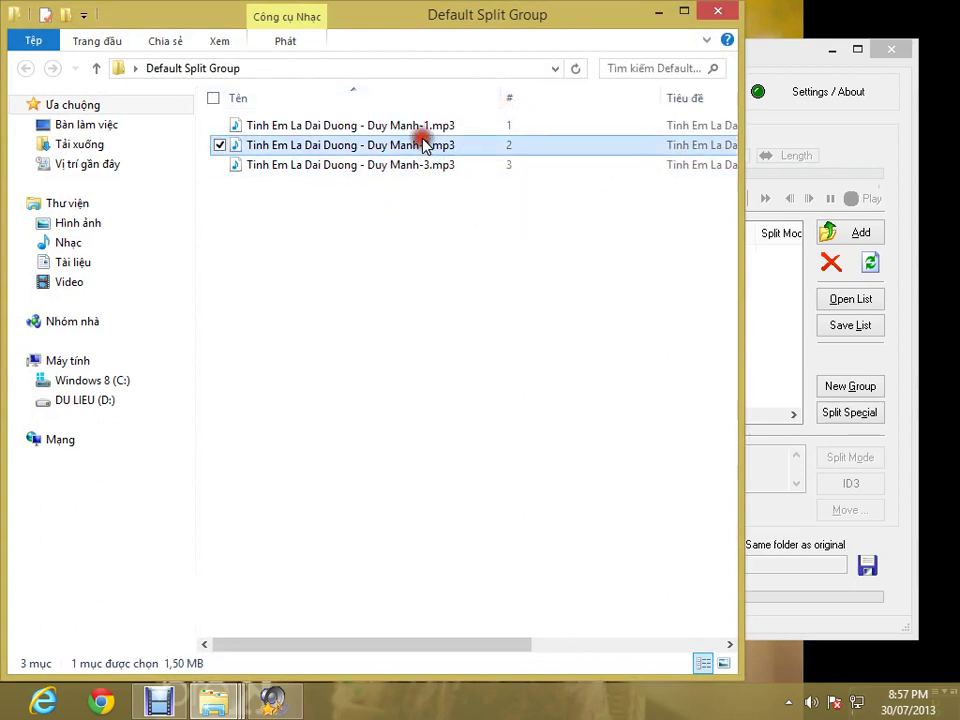
{"action": "double_click", "coordinate": [424, 145]}
{"action": "left_click", "coordinate": [257, 624]}
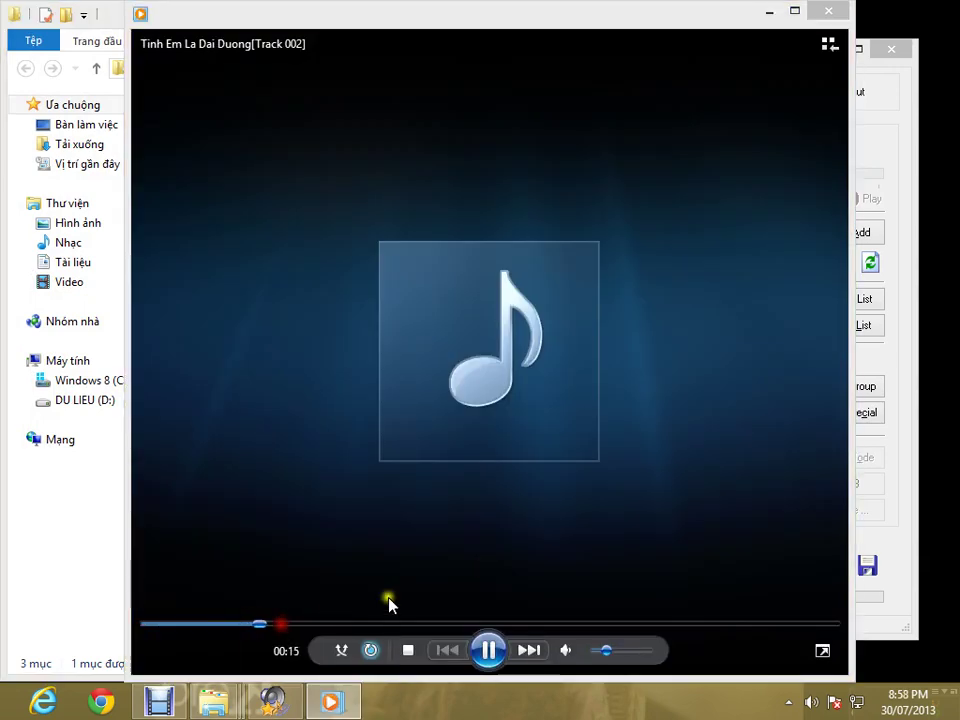
{"action": "left_click", "coordinate": [829, 12]}
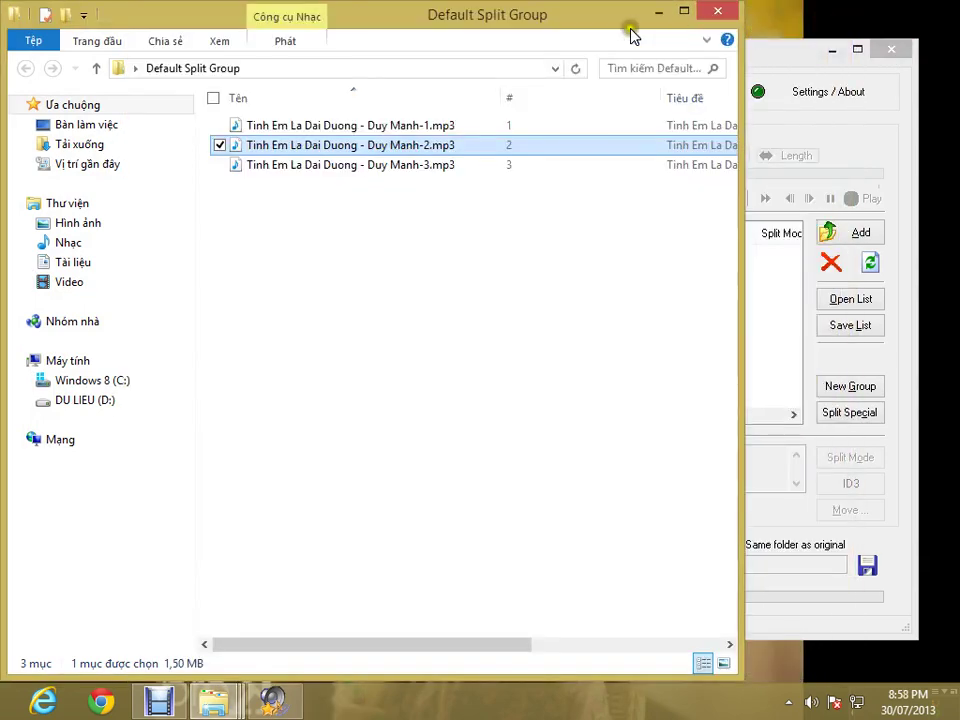
Step: Arrange the folder and splitter windows side by side, switch to MP3 Joiner Pro, and remove the full song from the merge list
{"action": "left_click_drag", "start_coordinate": [632, 36], "coordinate": [630, 70]}
{"action": "left_click", "coordinate": [427, 107]}
{"action": "left_click_drag", "start_coordinate": [460, 72], "coordinate": [519, 53]}
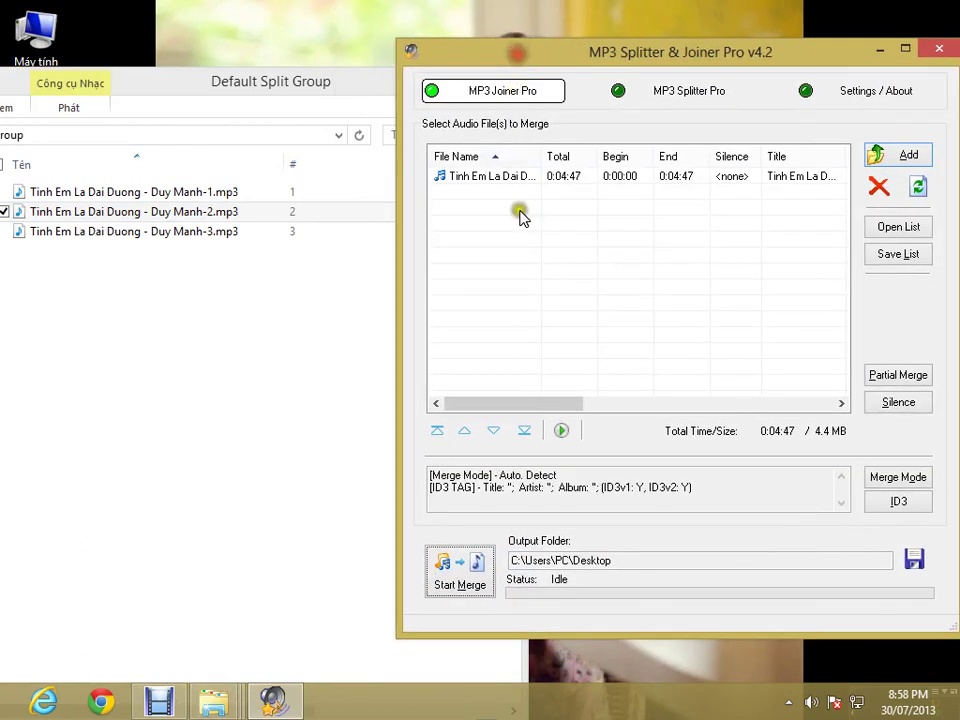
{"action": "right_click", "coordinate": [500, 188]}
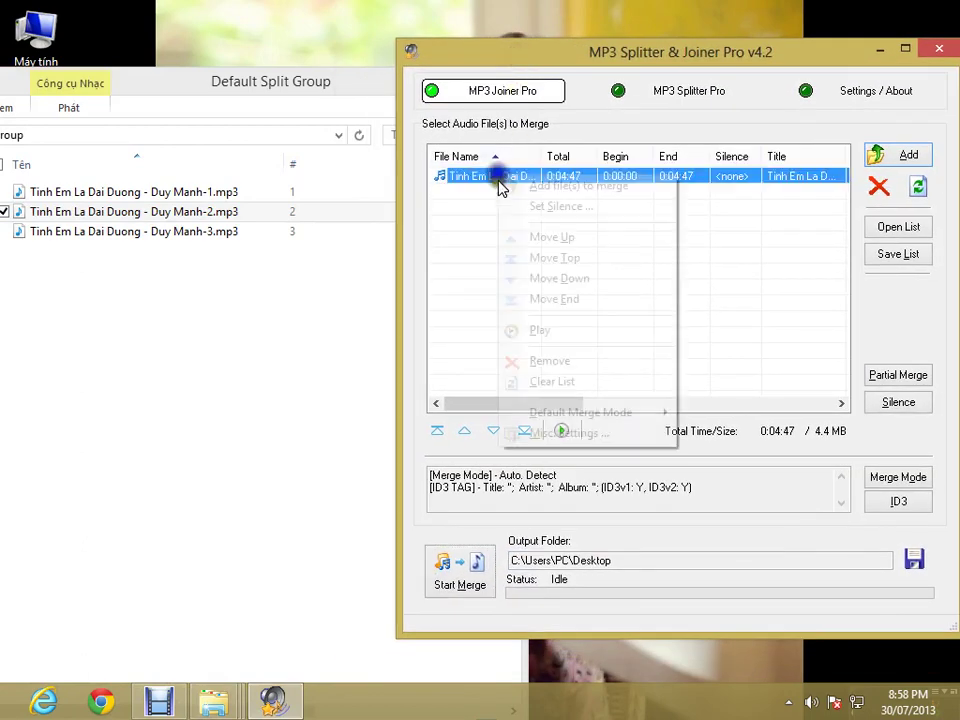
{"action": "left_click", "coordinate": [592, 368]}
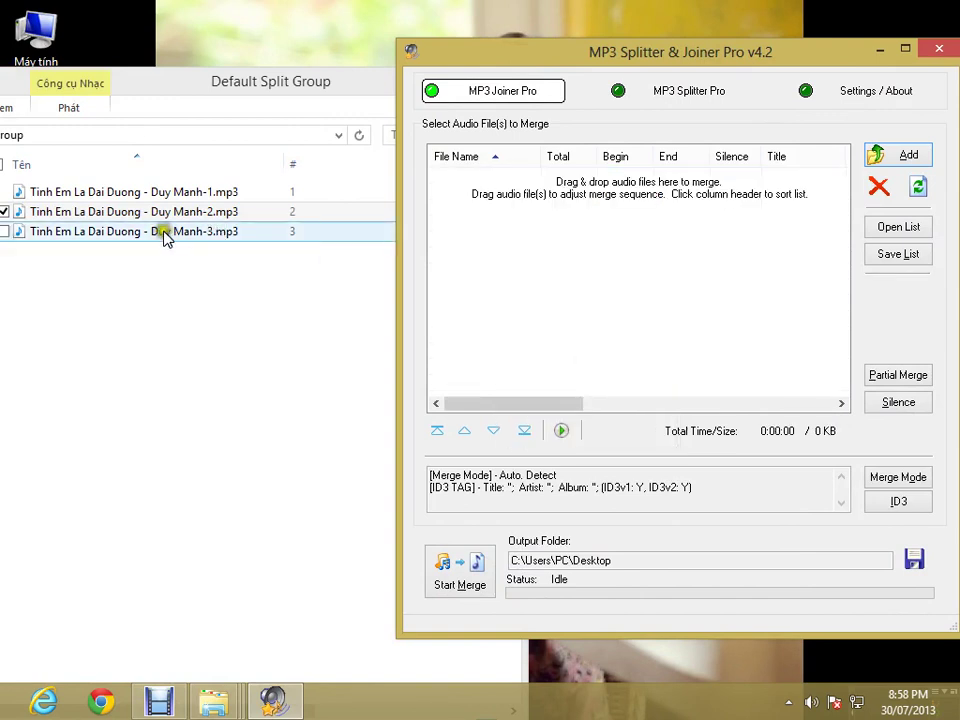
Step: Add the song's segments 2 and 3 to the MP3 Joiner Pro merge list and minimize the folder window
{"action": "left_click_drag", "start_coordinate": [167, 238], "coordinate": [160, 208]}
{"action": "left_click", "coordinate": [660, 291]}
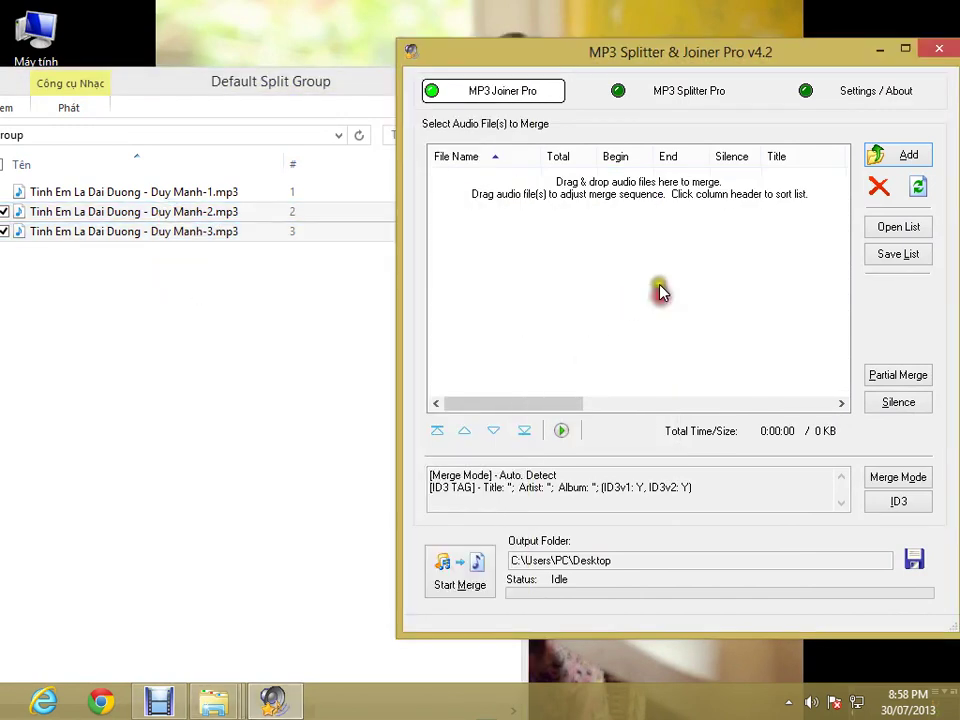
{"action": "left_click", "coordinate": [522, 91]}
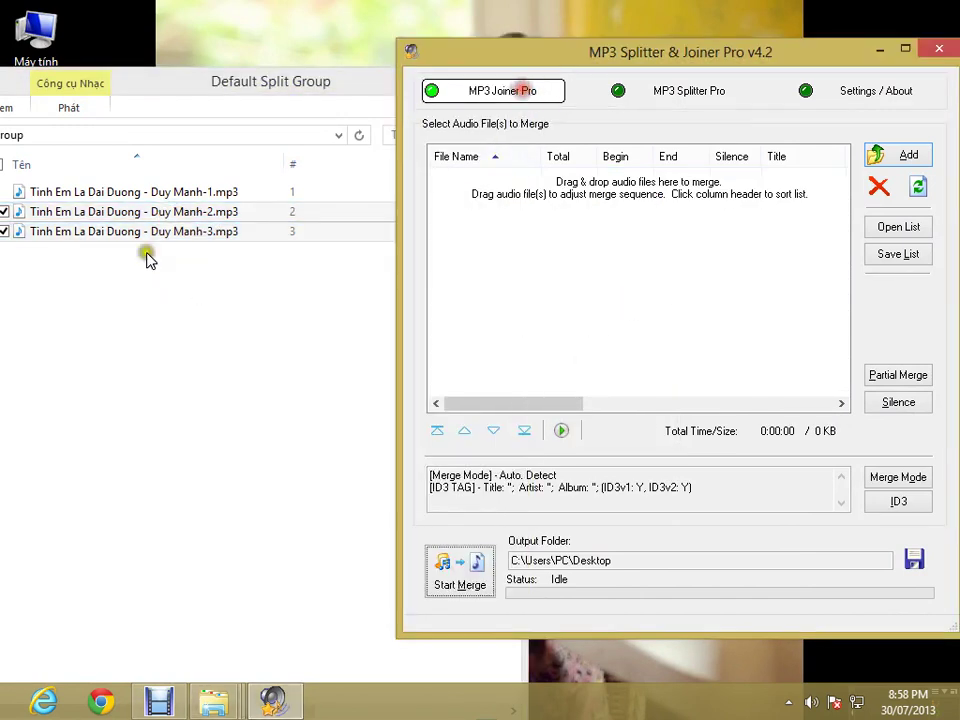
{"action": "left_click_drag", "start_coordinate": [236, 285], "coordinate": [158, 218]}
{"action": "left_click_drag", "start_coordinate": [343, 189], "coordinate": [259, 208]}
{"action": "left_click_drag", "start_coordinate": [238, 282], "coordinate": [658, 343]}
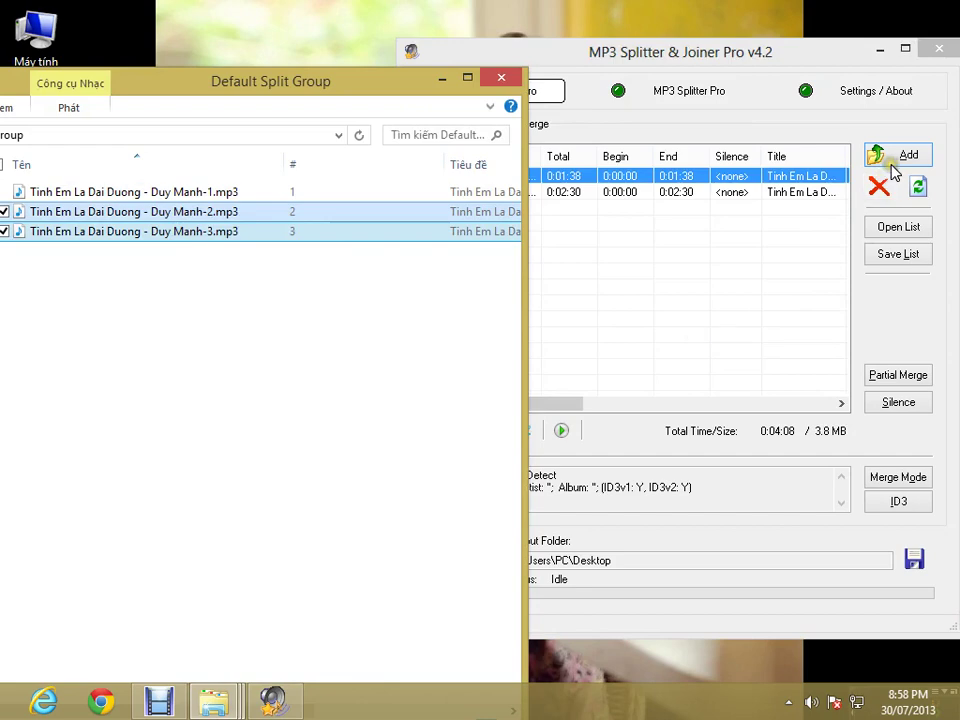
{"action": "left_click", "coordinate": [444, 80]}
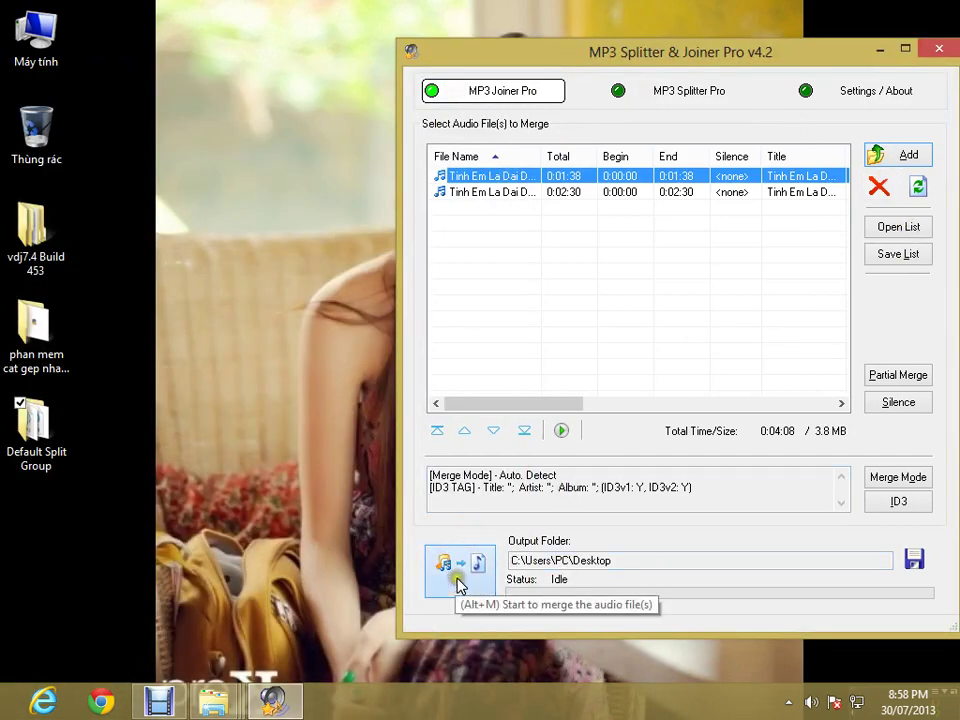
Step: Merge the two listed segments into dfdfdfdff.mp3 on the Desktop and dismiss the completion message
{"action": "left_click", "coordinate": [444, 568]}
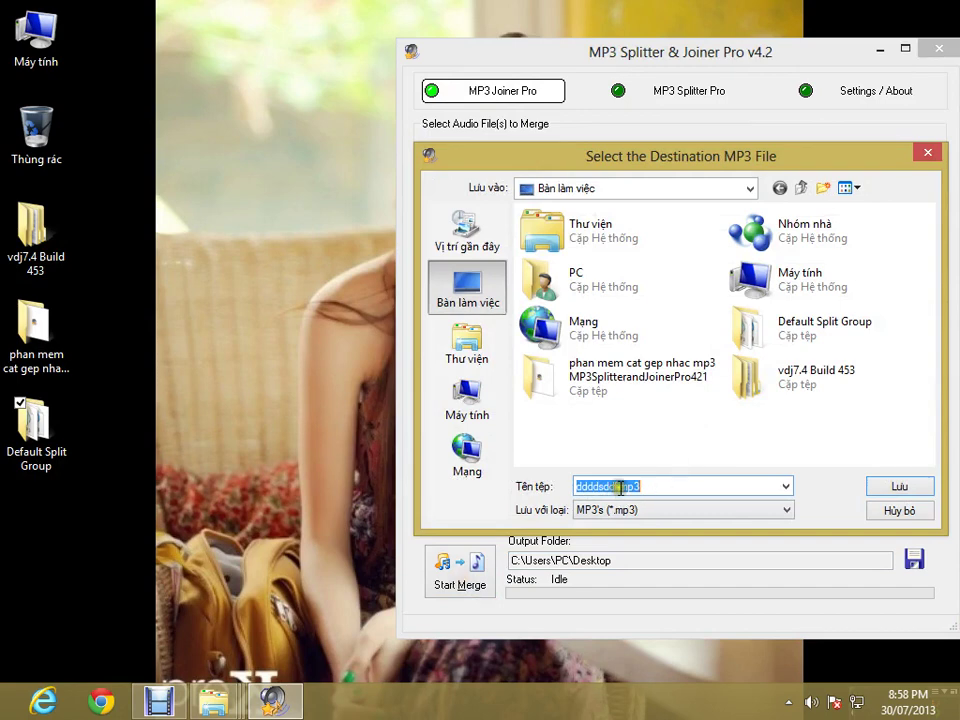
{"action": "double_click", "coordinate": [616, 487]}
{"action": "type", "text": "dfdfdfdff"}
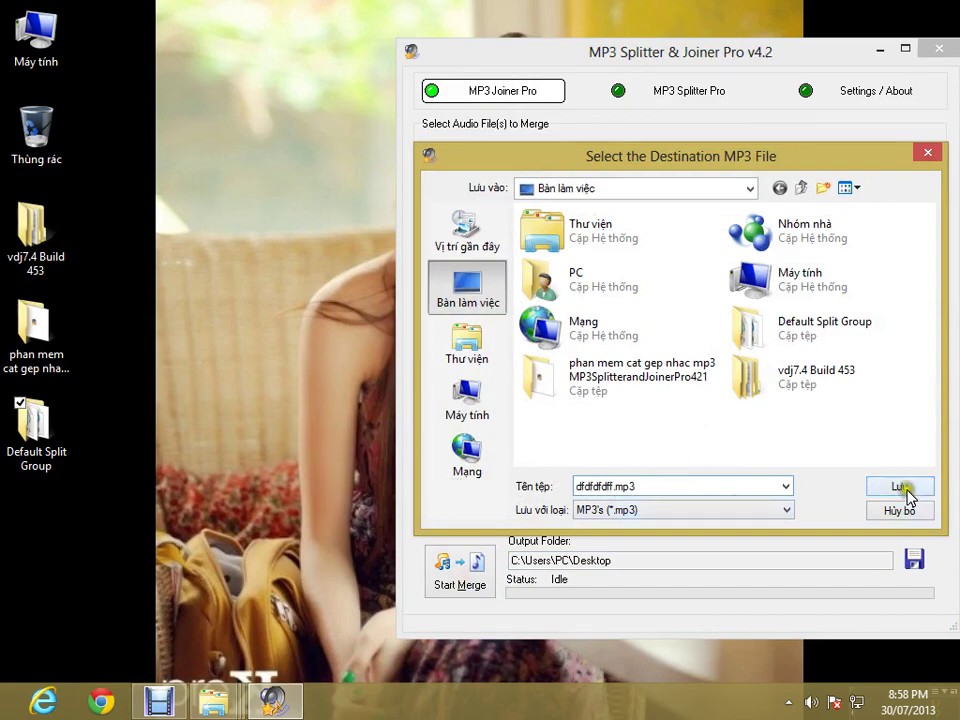
{"action": "left_click", "coordinate": [900, 488]}
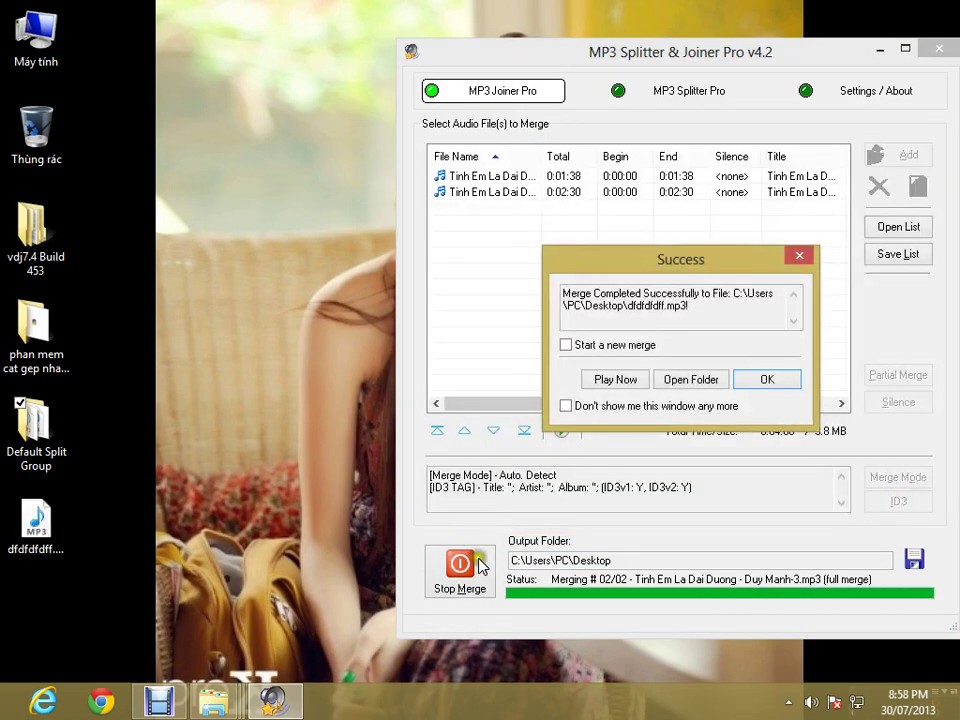
{"action": "left_click", "coordinate": [767, 380]}
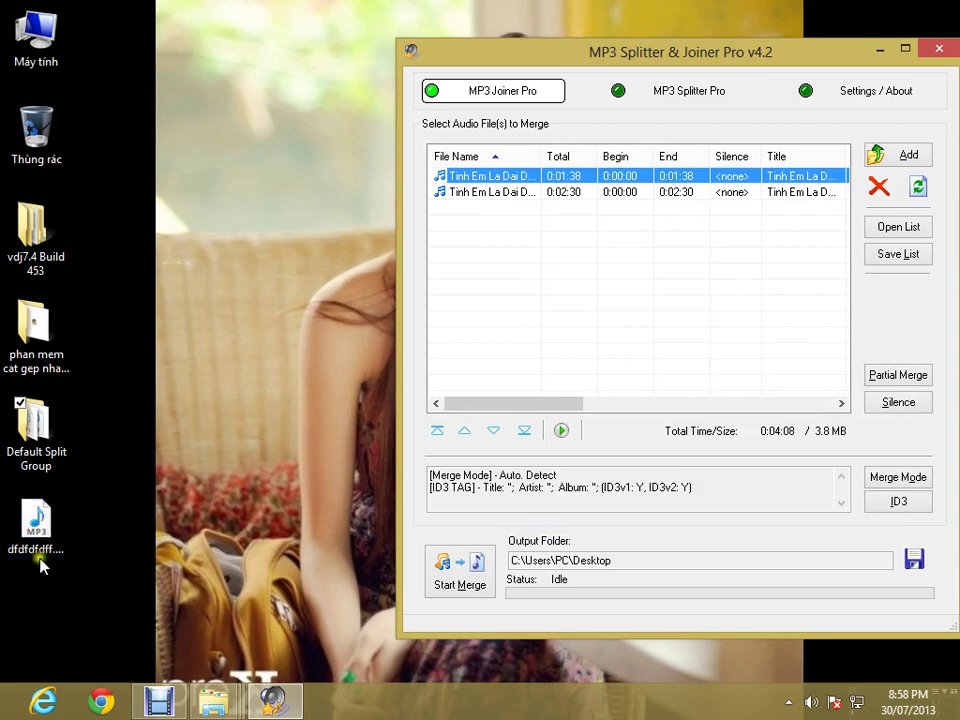
Step: Play the merged dfdfdfdff.mp3 to check it, close the player, and move the file to the Recycle Bin
{"action": "double_click", "coordinate": [36, 525]}
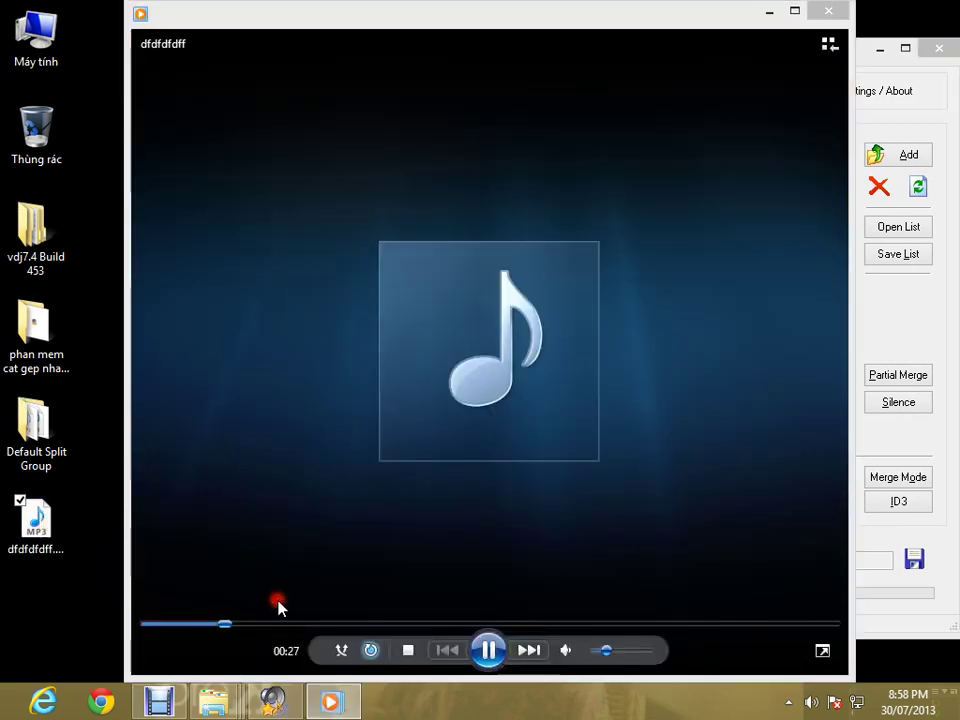
{"action": "left_click", "coordinate": [823, 16]}
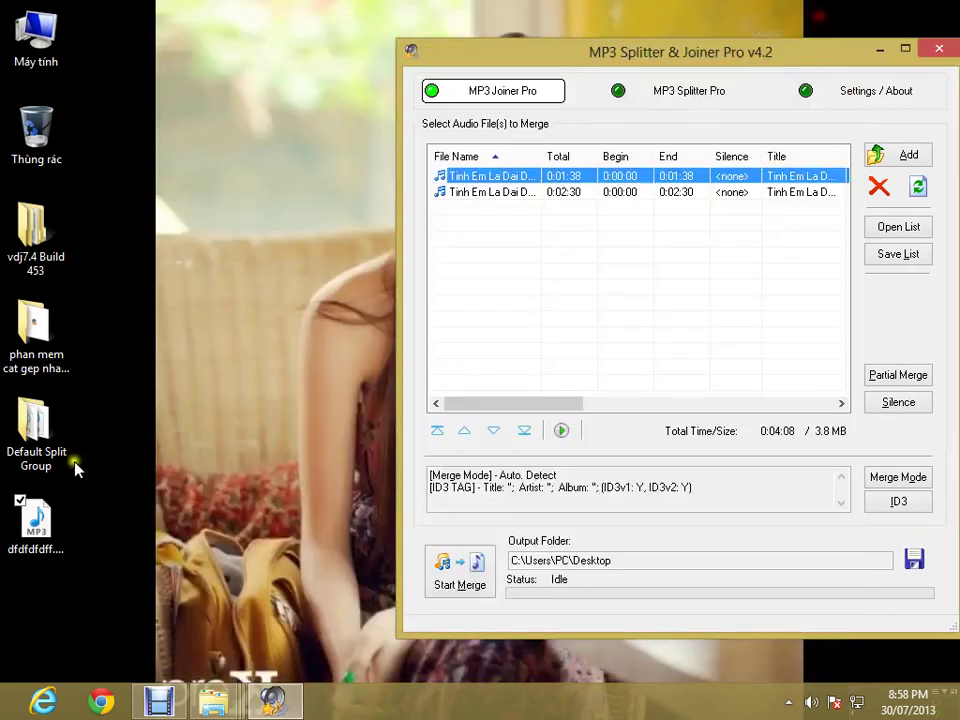
{"action": "left_click_drag", "start_coordinate": [36, 520], "coordinate": [28, 155]}
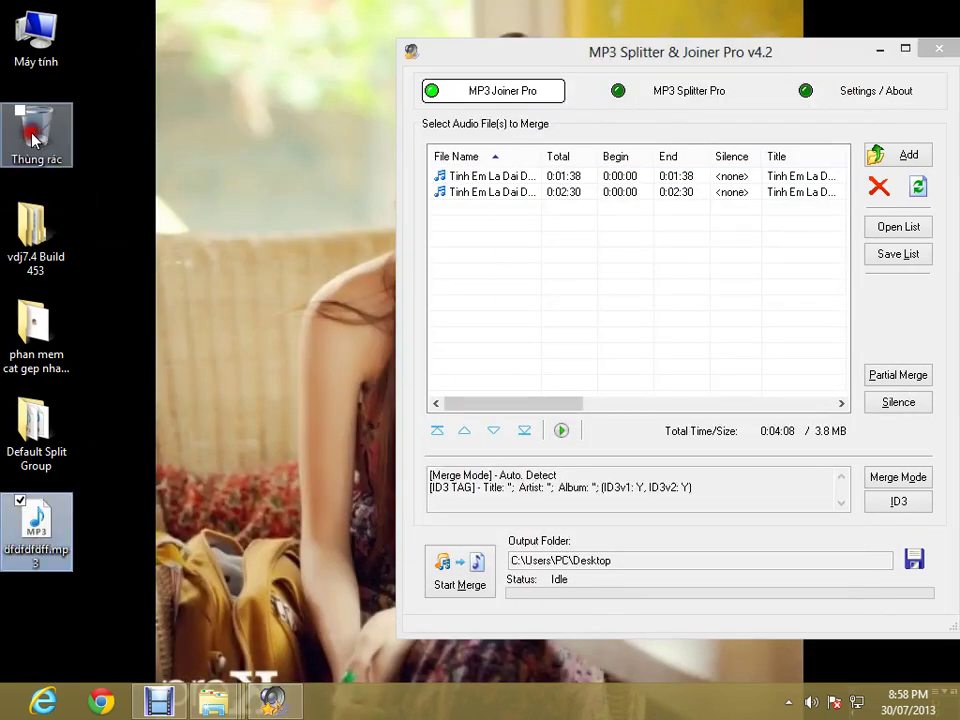
Step: Close MP3 Splitter & Joiner Pro and launch VirtualDJ from the Start screen
{"action": "left_click", "coordinate": [754, 47]}
{"action": "left_click_drag", "start_coordinate": [754, 47], "coordinate": [611, 30]}
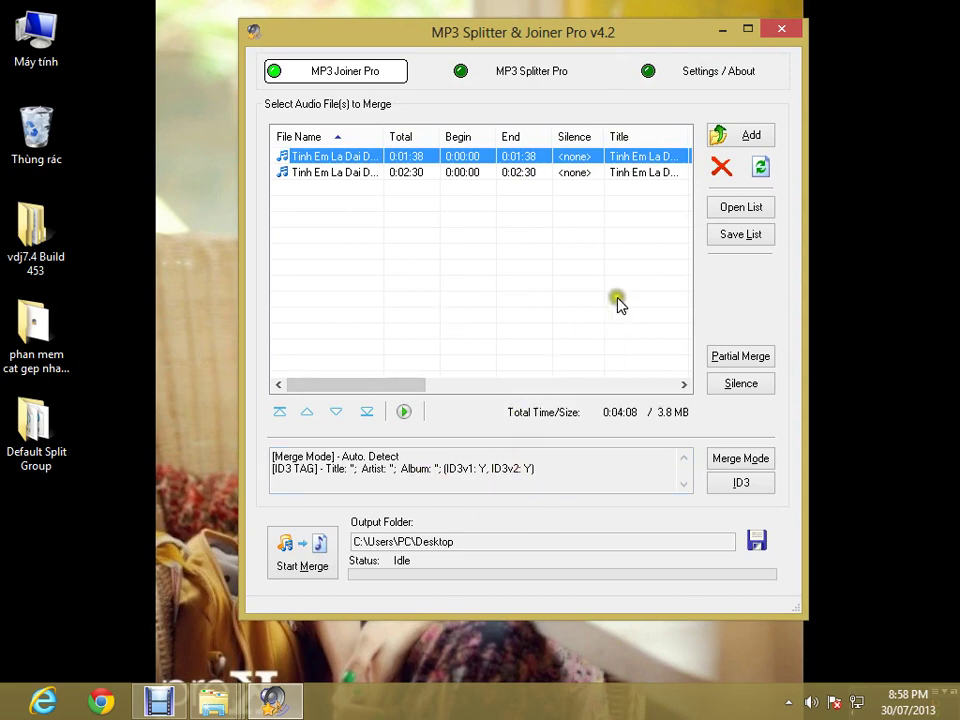
{"action": "left_click", "coordinate": [782, 33]}
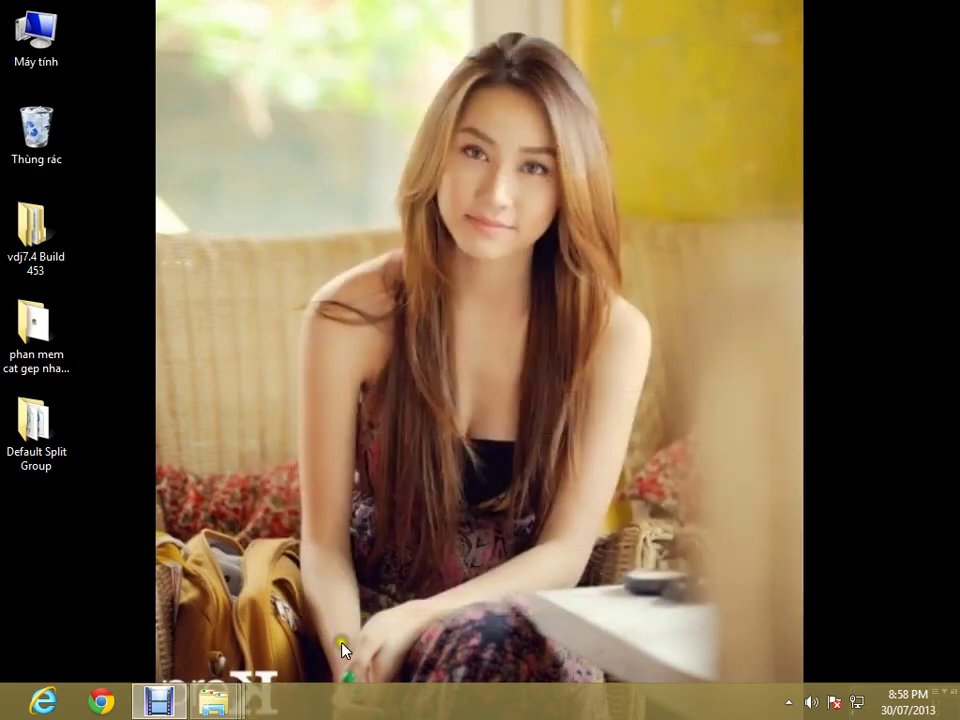
{"action": "key", "text": "super"}
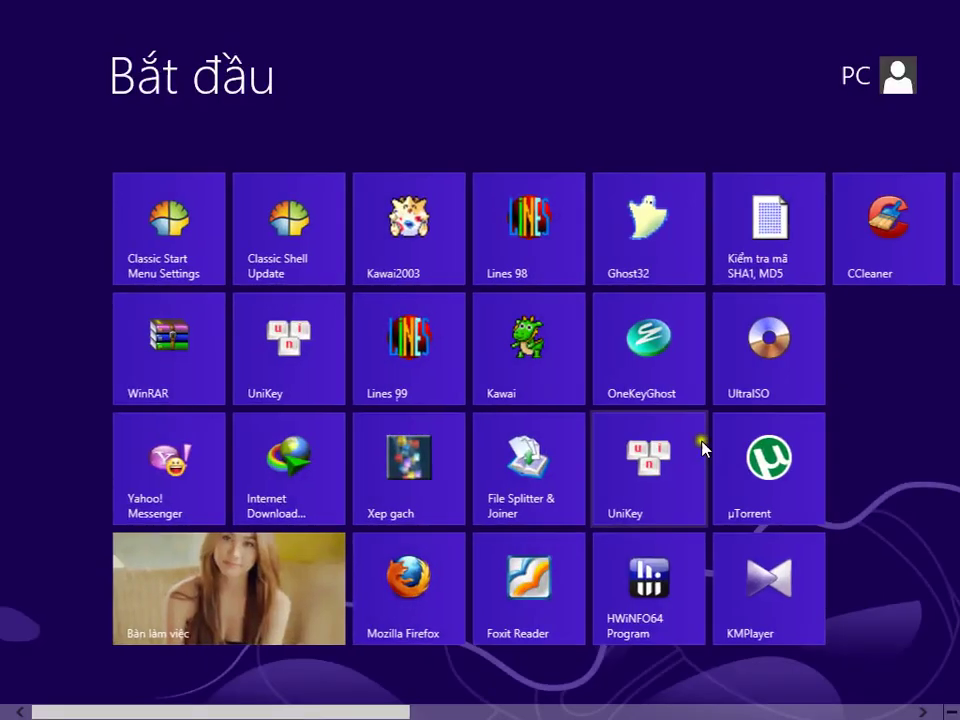
{"action": "scroll", "coordinate": [699, 444], "scroll_direction": "down", "scroll_amount": 5}
{"action": "left_click", "coordinate": [444, 232]}
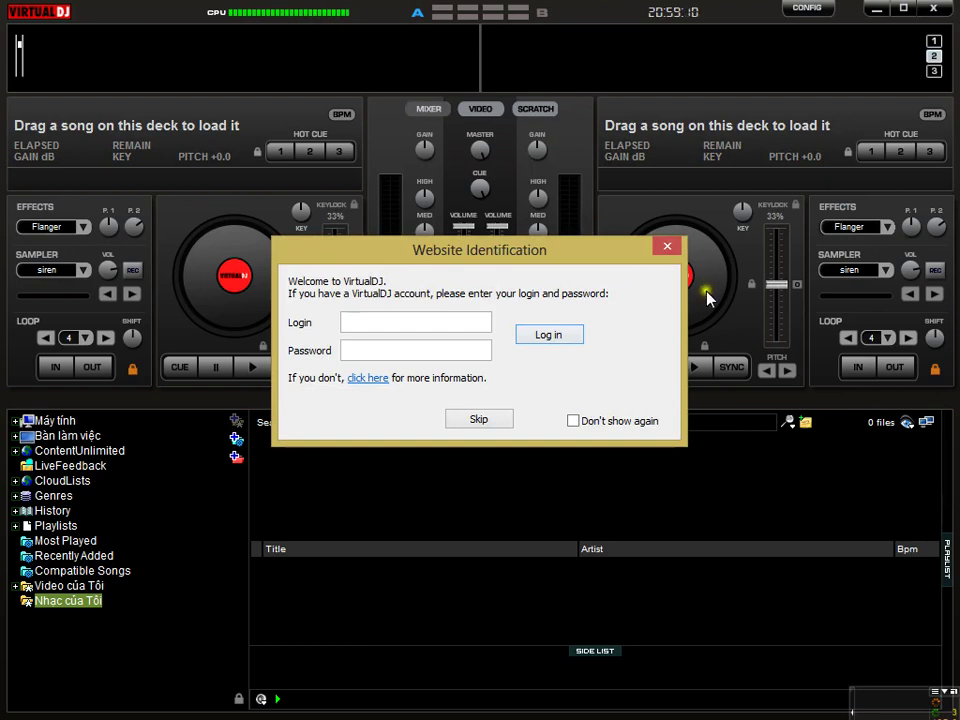
Step: Dismiss the VirtualDJ Website Identification prompt without logging in
{"action": "left_click", "coordinate": [454, 318]}
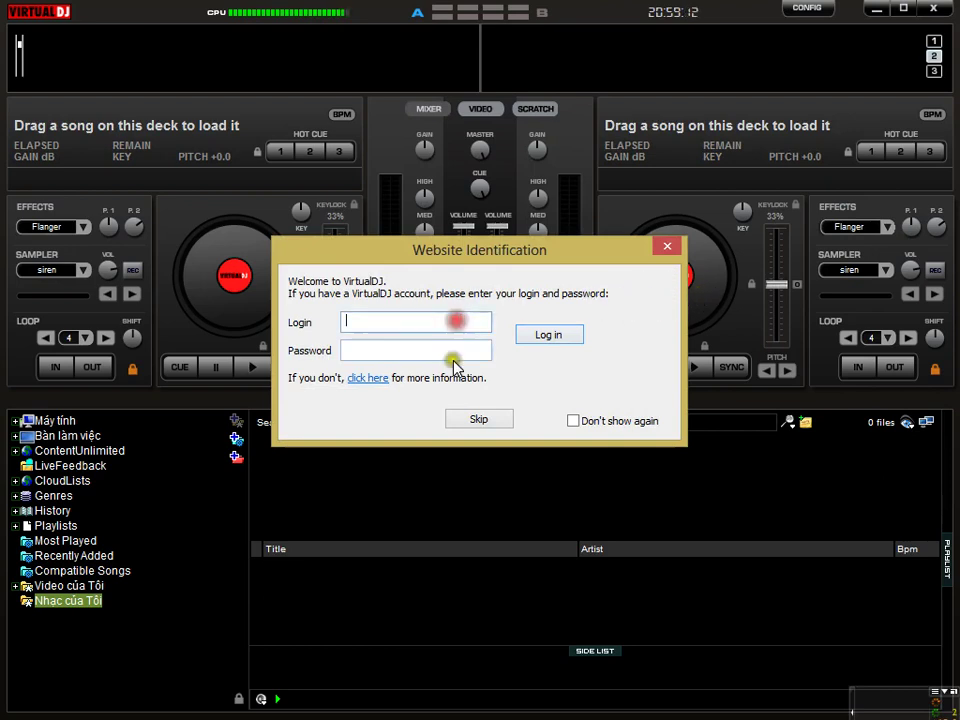
{"action": "left_click", "coordinate": [453, 353]}
{"action": "left_click", "coordinate": [450, 325]}
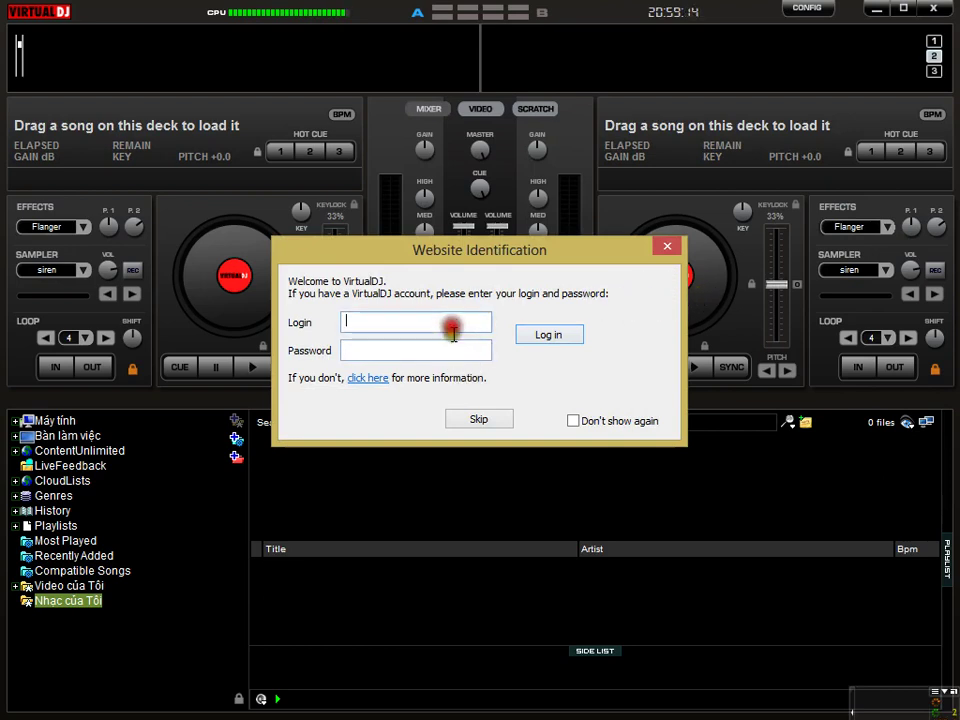
{"action": "left_click", "coordinate": [443, 349]}
{"action": "left_click", "coordinate": [670, 250]}
Step: Open the Record section and view the audio recording configuration, closing it without changes
{"action": "left_click", "coordinate": [626, 403]}
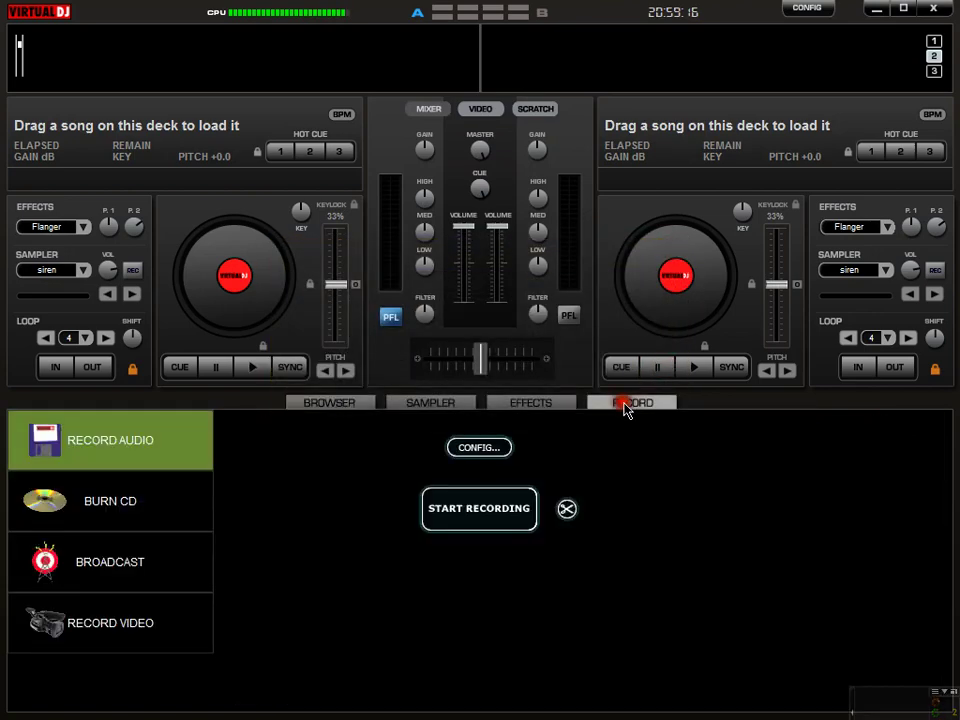
{"action": "left_click", "coordinate": [488, 443]}
{"action": "left_click", "coordinate": [666, 182]}
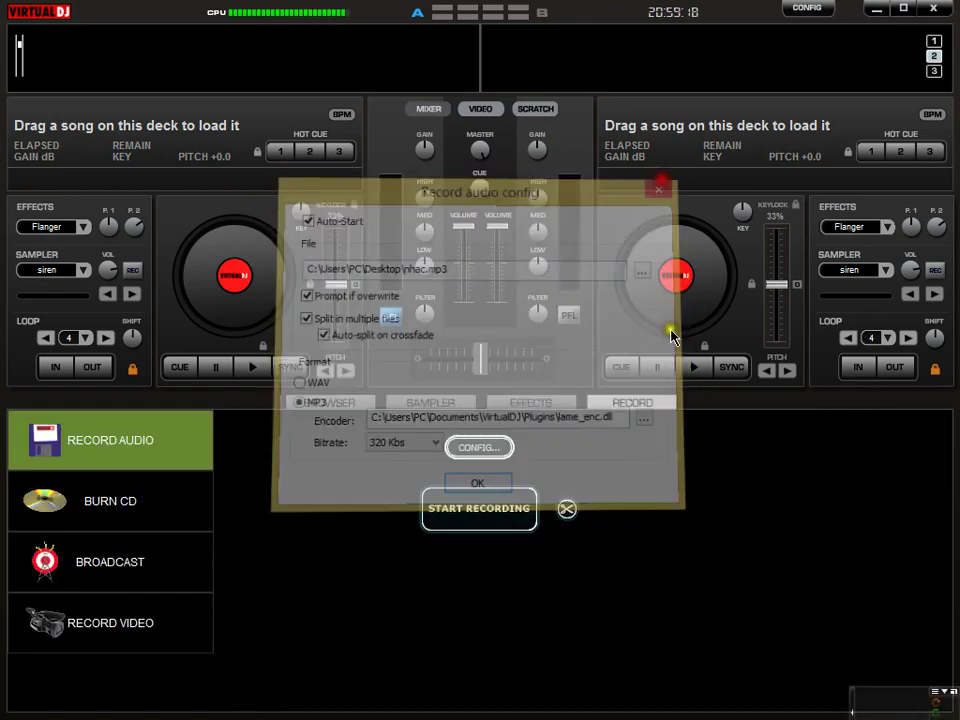
{"action": "left_click", "coordinate": [636, 402]}
{"action": "left_click", "coordinate": [638, 402]}
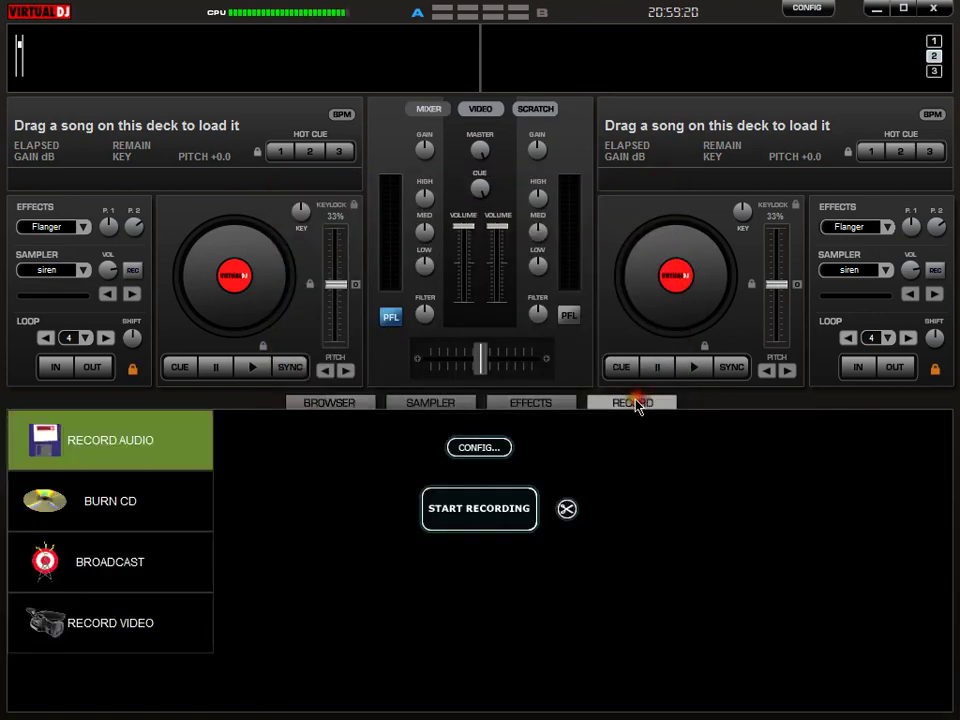
Step: In the audio recording configuration, set the output file to nhafgfggc.mp3 on the desktop (Bàn làm việc)
{"action": "left_click", "coordinate": [494, 449]}
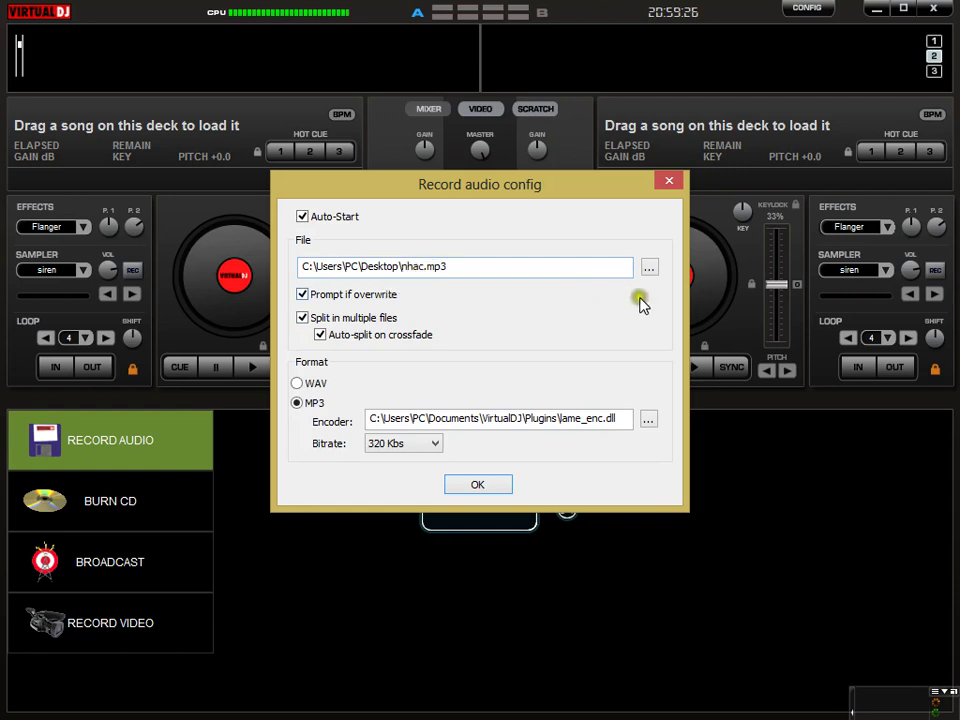
{"action": "left_click", "coordinate": [649, 270]}
{"action": "left_click", "coordinate": [366, 329]}
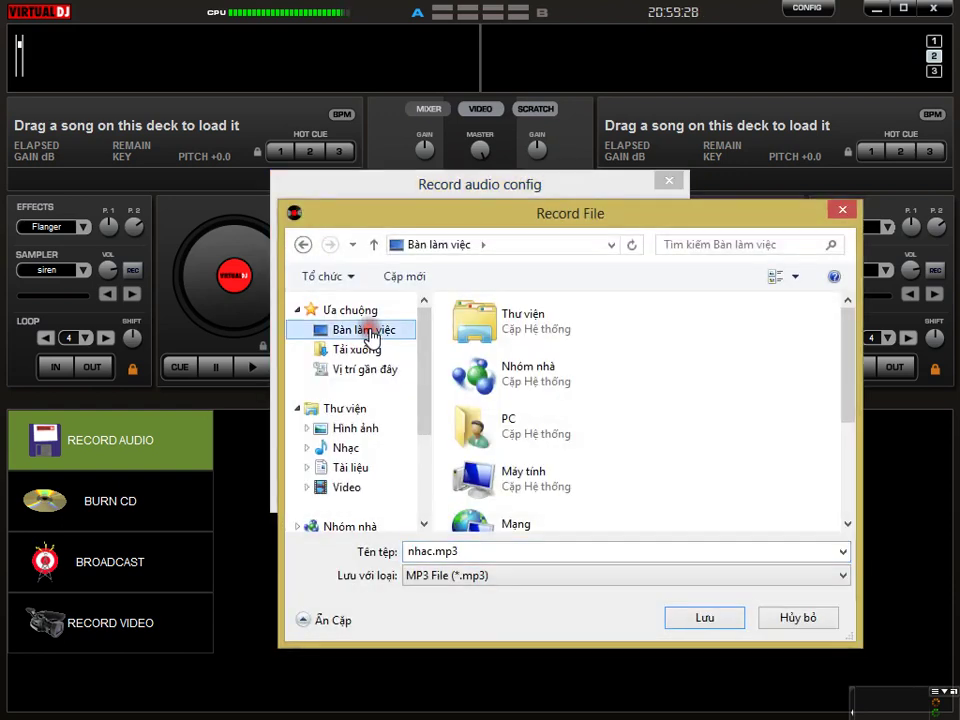
{"action": "left_click", "coordinate": [432, 551]}
{"action": "left_click", "coordinate": [430, 551]}
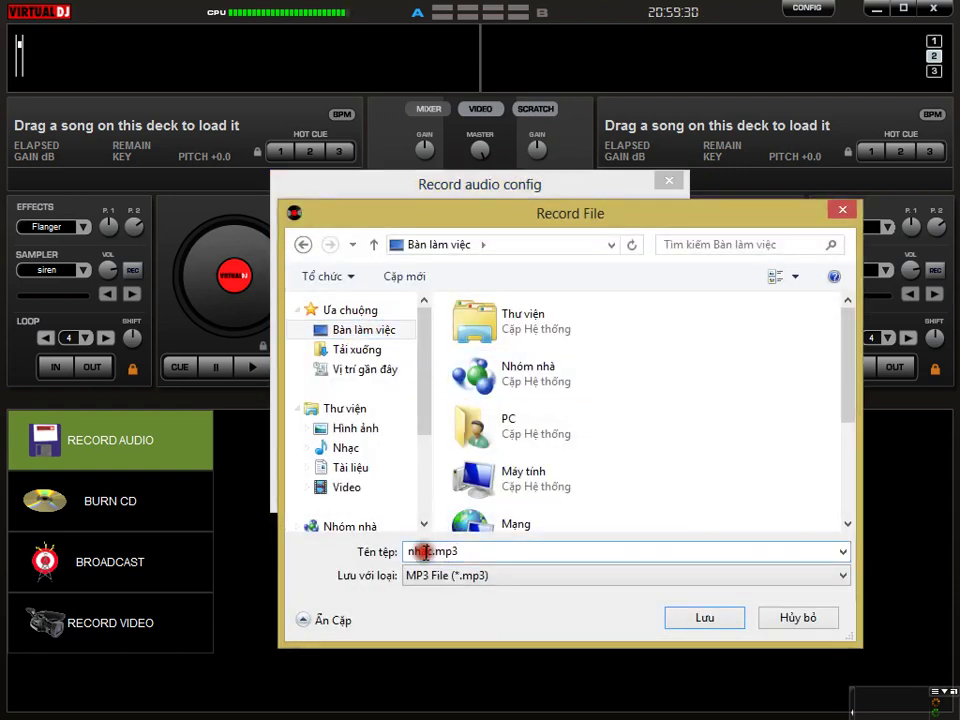
{"action": "type", "text": "fgfgg"}
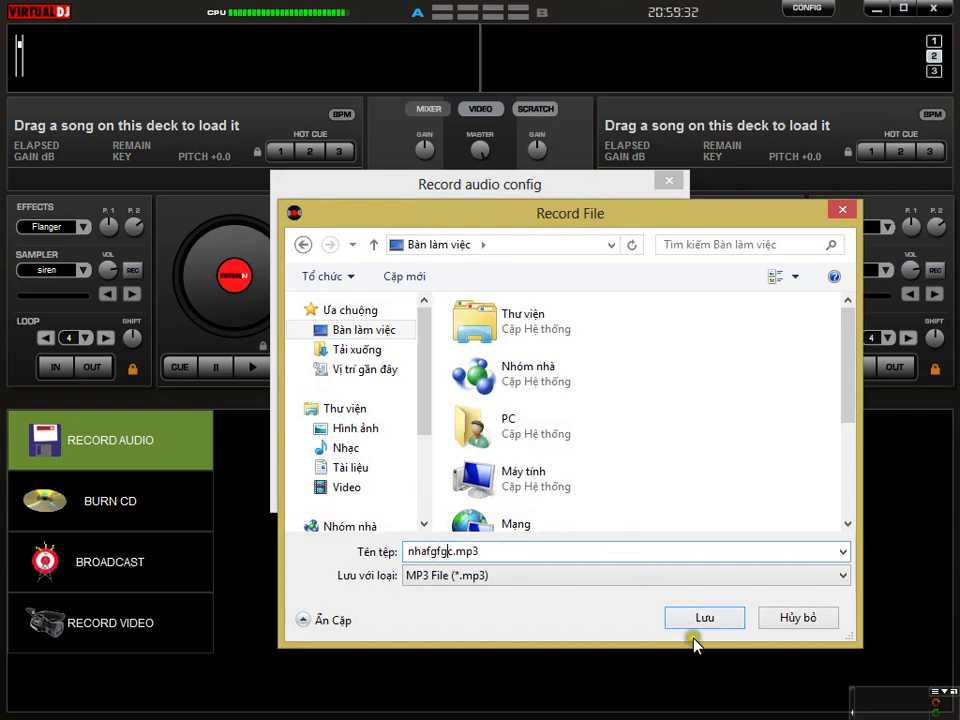
{"action": "left_click", "coordinate": [705, 618]}
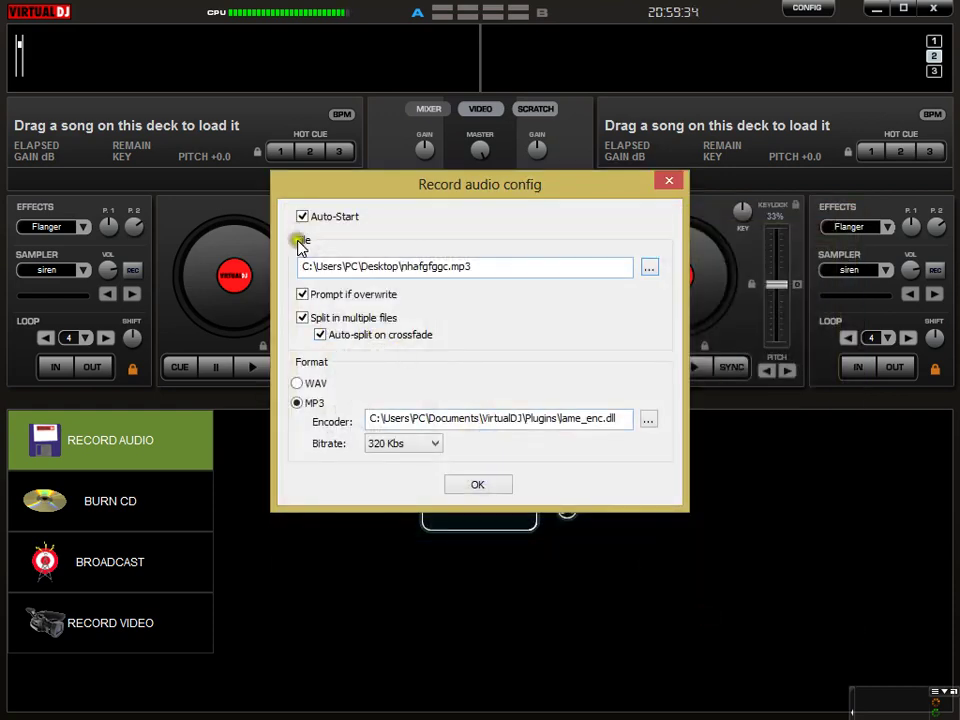
Step: Set the recording format to MP3 at 320 Kbs, accept the configuration, and start the audio recording
{"action": "left_click", "coordinate": [297, 385]}
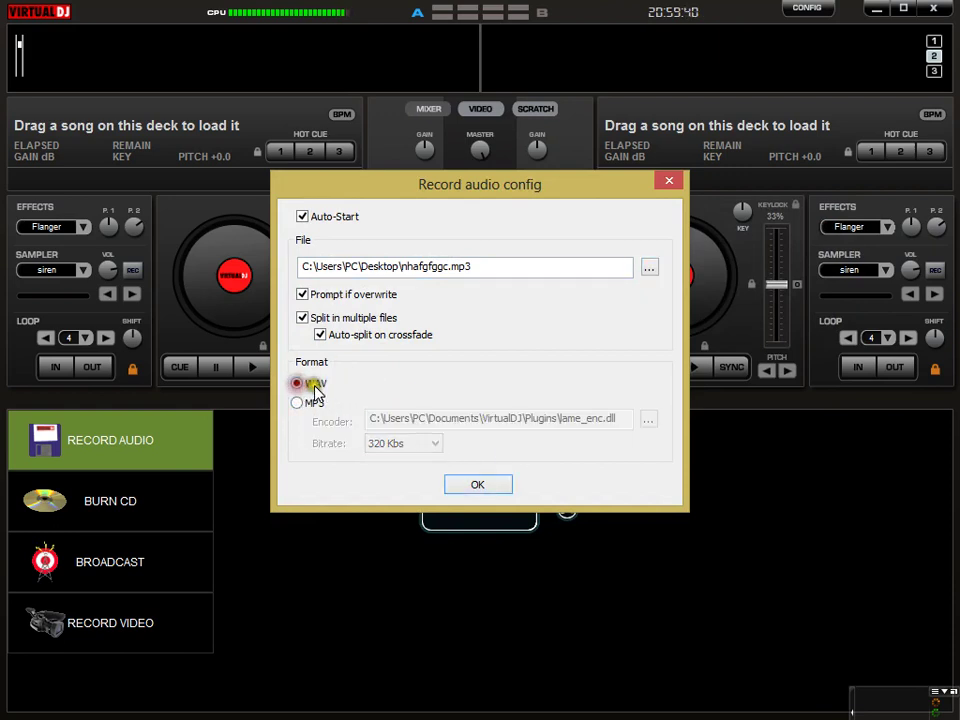
{"action": "left_click", "coordinate": [297, 403]}
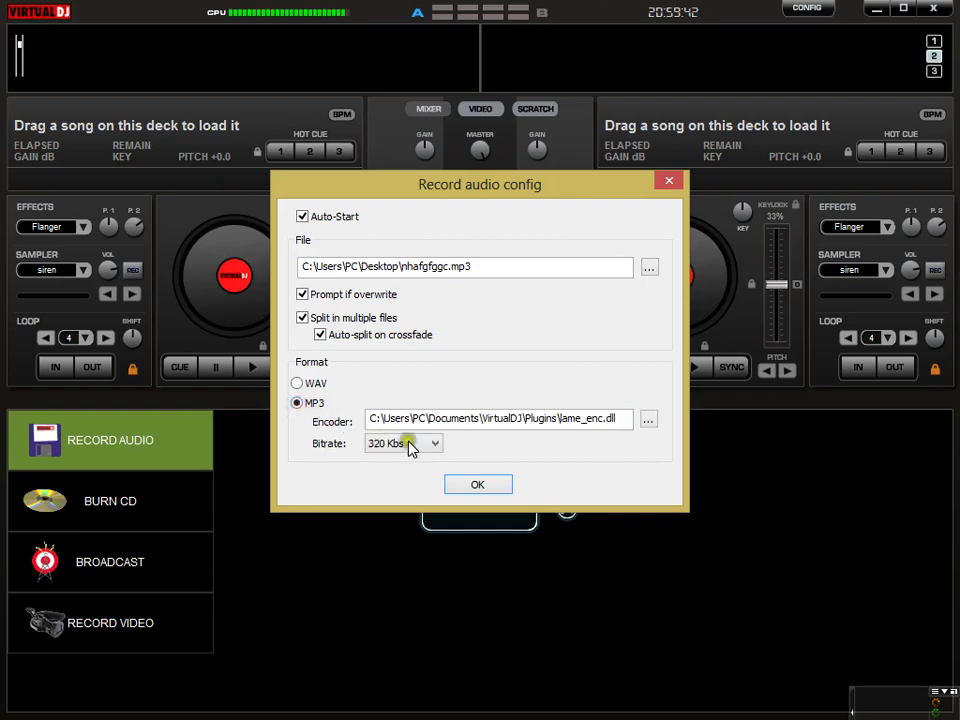
{"action": "left_click", "coordinate": [440, 444]}
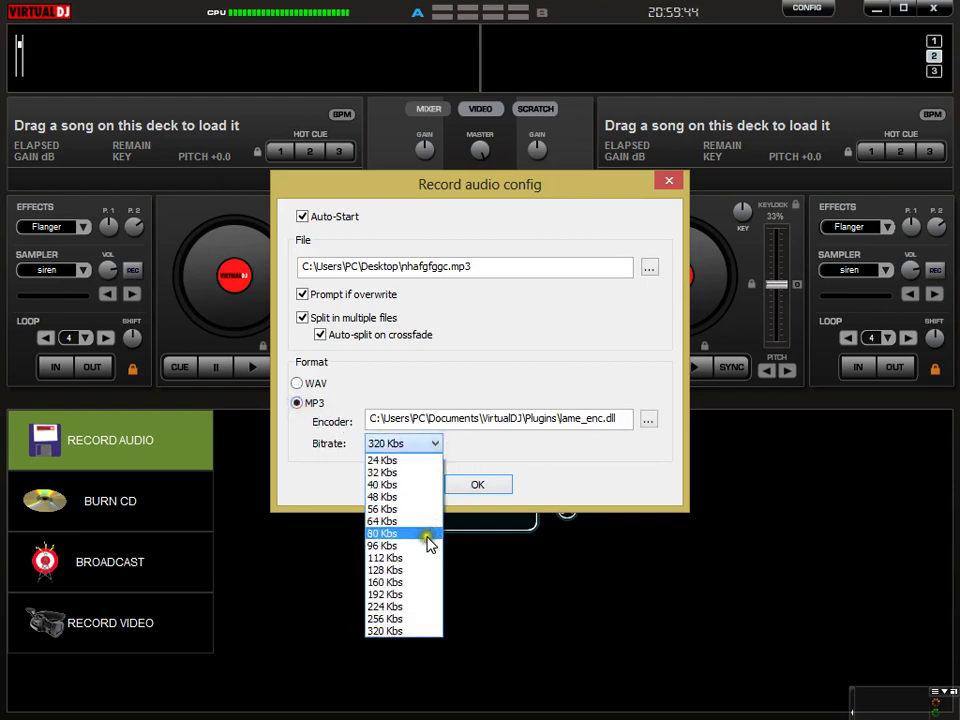
{"action": "left_click", "coordinate": [418, 632]}
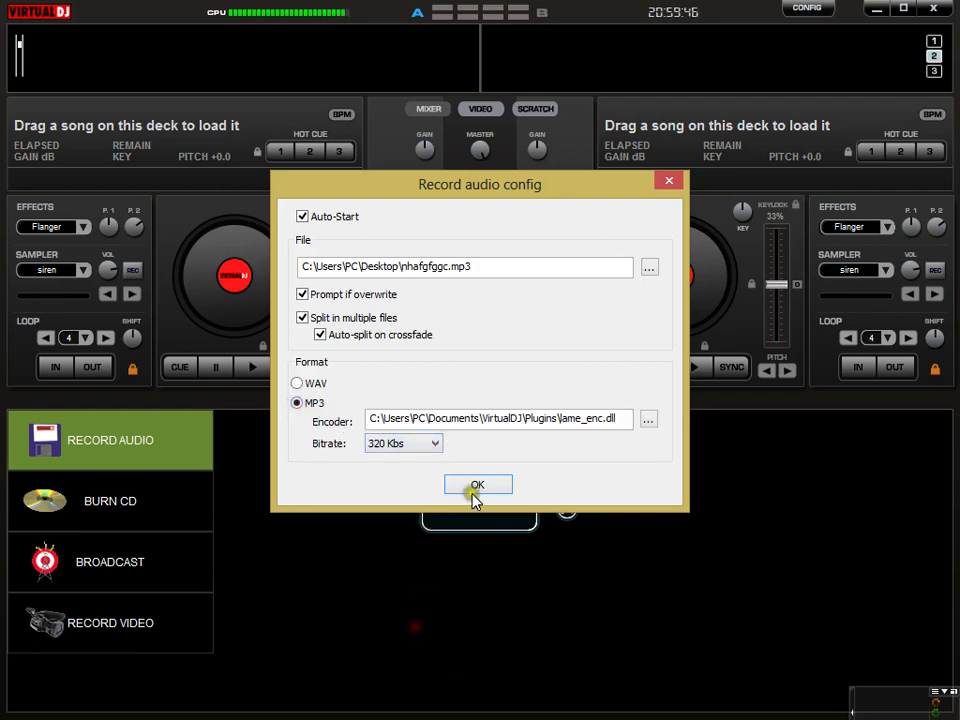
{"action": "left_click", "coordinate": [478, 488]}
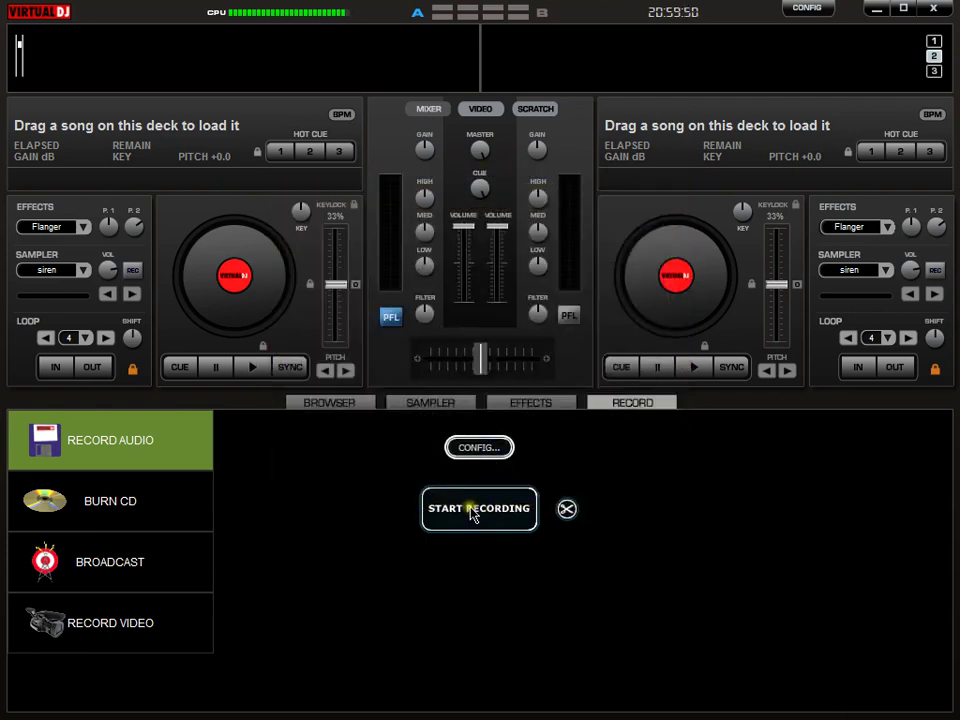
{"action": "left_click", "coordinate": [484, 514]}
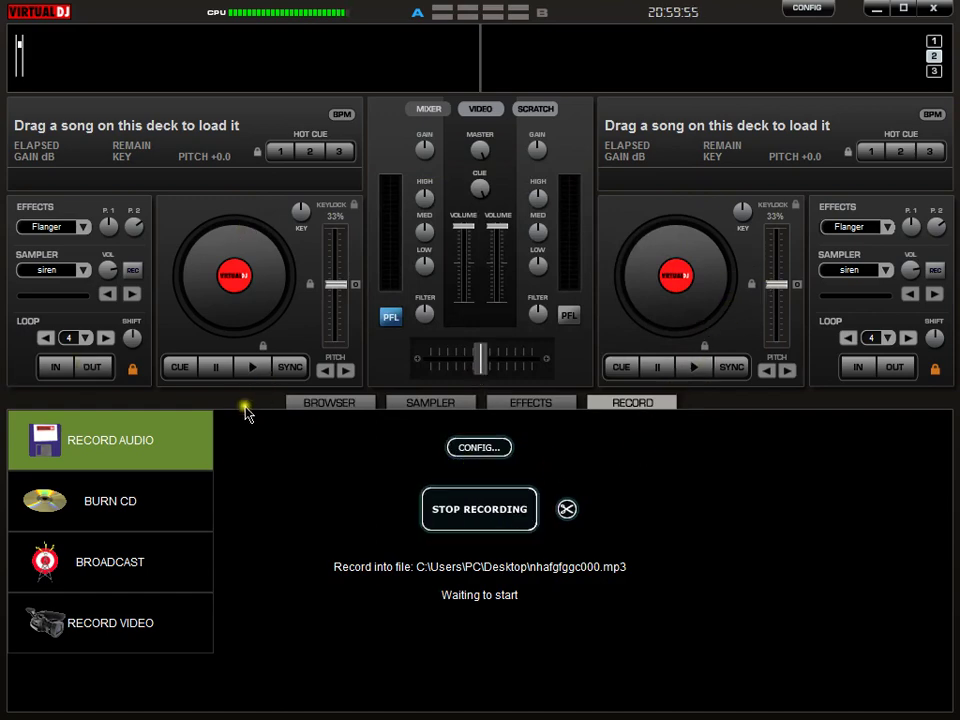
Step: Load Tinh Em La Dai Duong[Track 003] from the desktop's Default Split Group folder onto deck 1 and play it
{"action": "left_click", "coordinate": [314, 401]}
{"action": "left_click", "coordinate": [68, 437]}
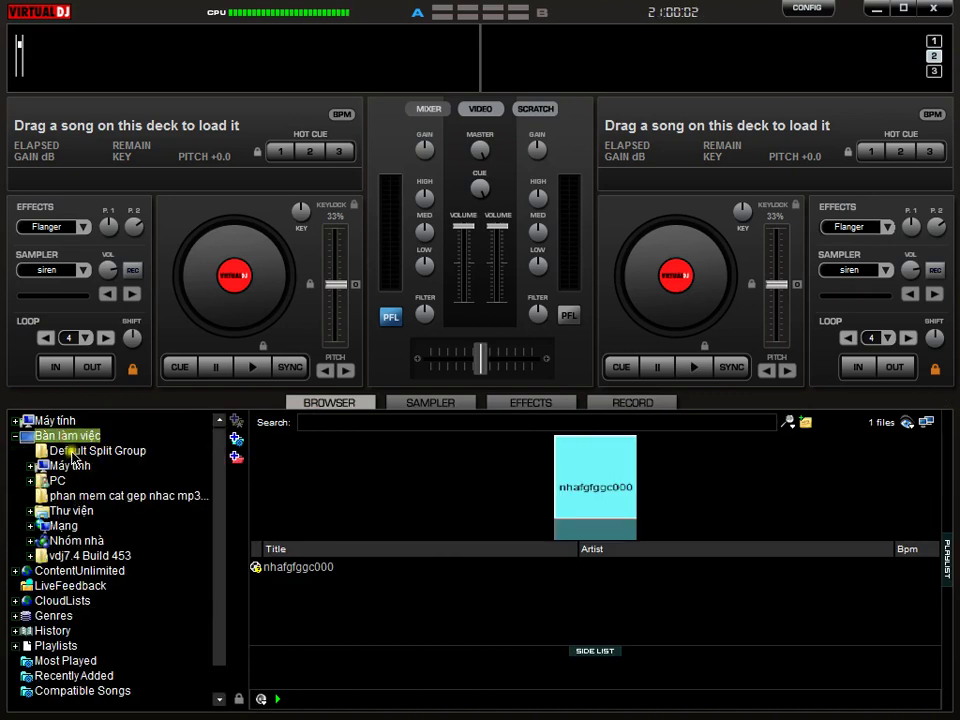
{"action": "left_click", "coordinate": [92, 452]}
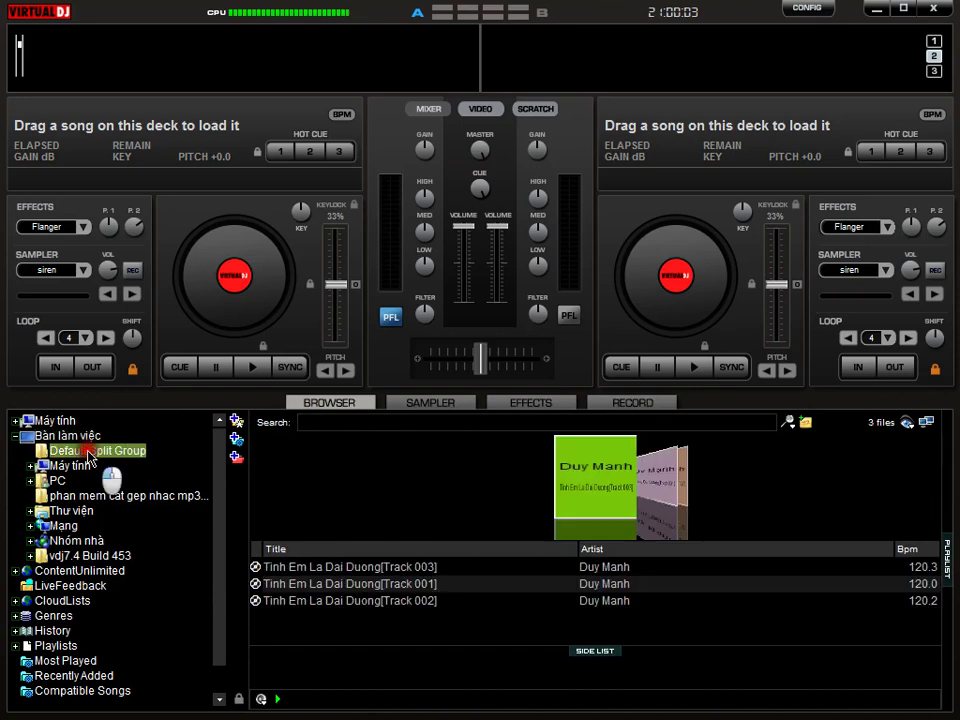
{"action": "double_click", "coordinate": [348, 567]}
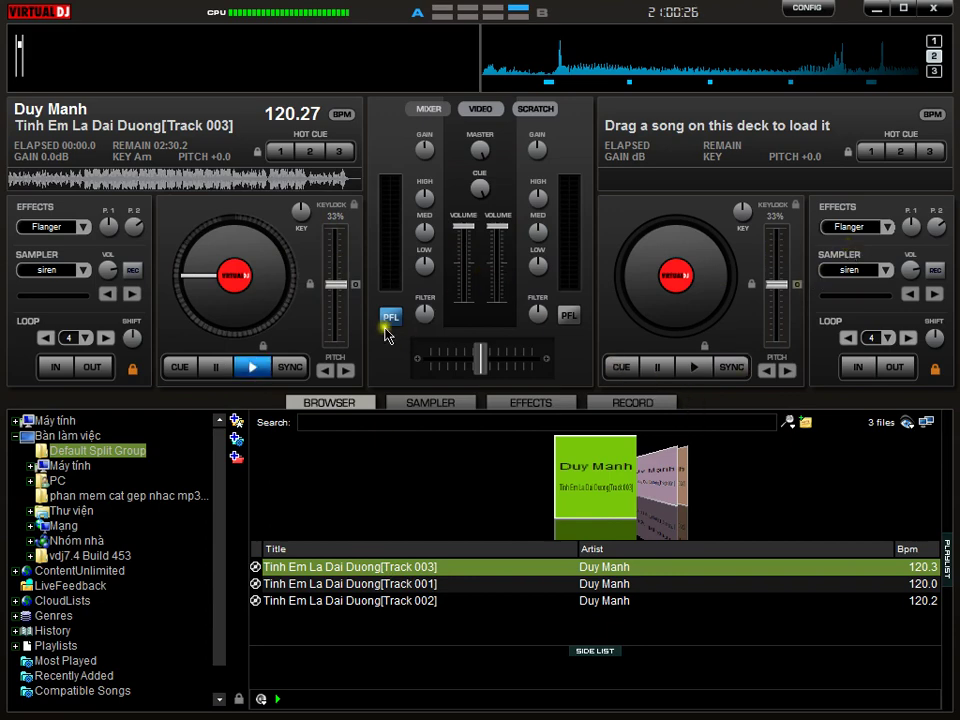
{"action": "left_click", "coordinate": [248, 368]}
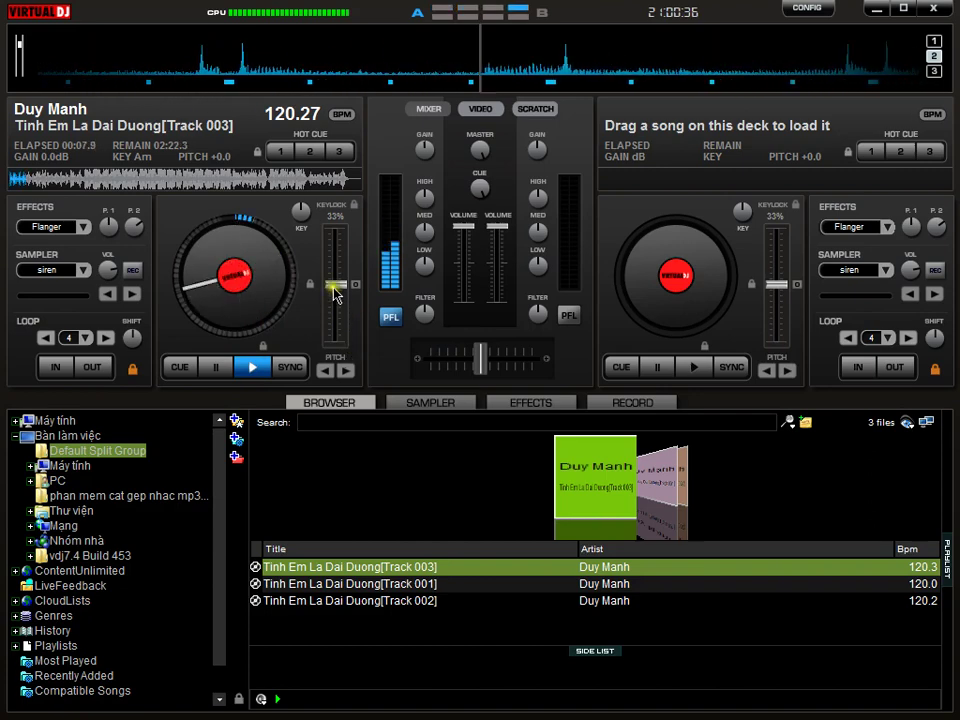
Step: Speed up the playing track on deck 1 by raising its pitch to about +32.4
{"action": "mouse_move", "coordinate": [335, 293]}
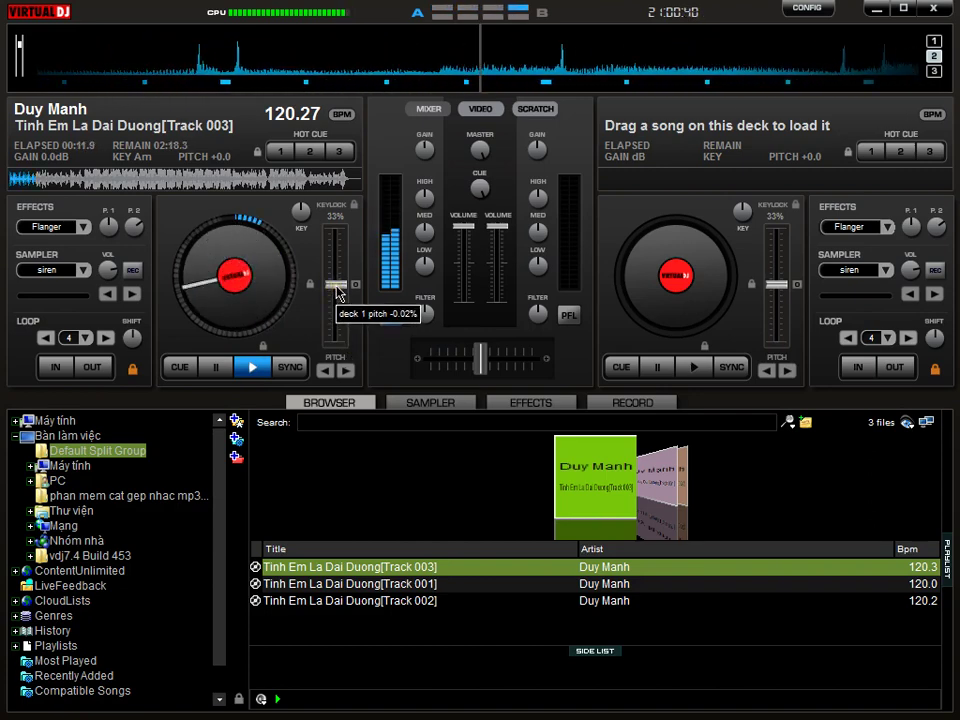
{"action": "left_click_drag", "start_coordinate": [336, 292], "coordinate": [341, 345]}
{"action": "mouse_move", "coordinate": [341, 345]}
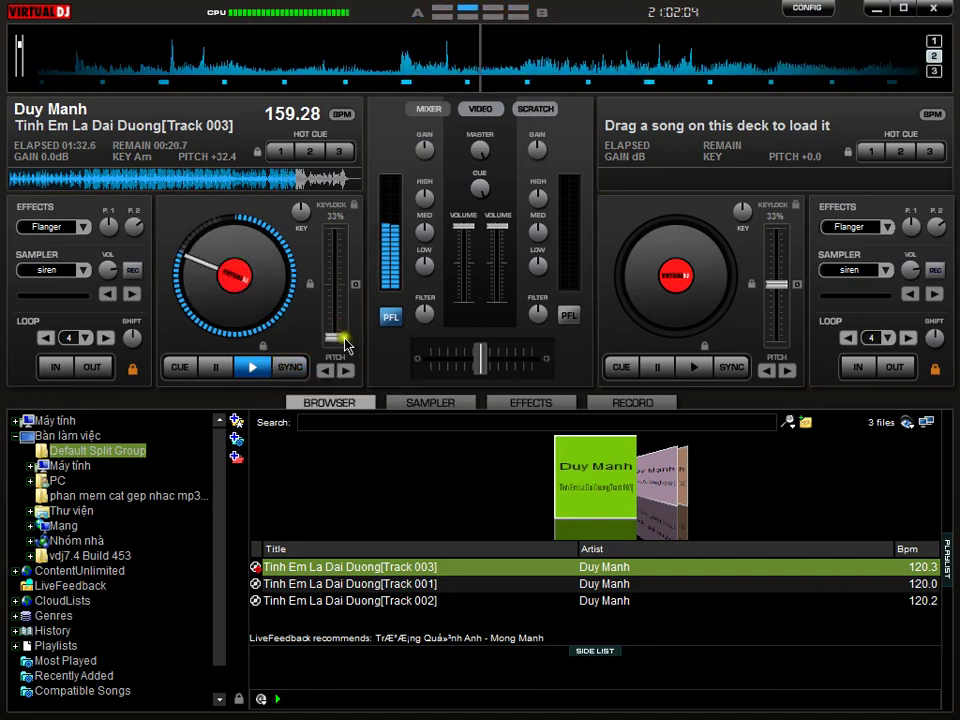
{"action": "mouse_move", "coordinate": [340, 345]}
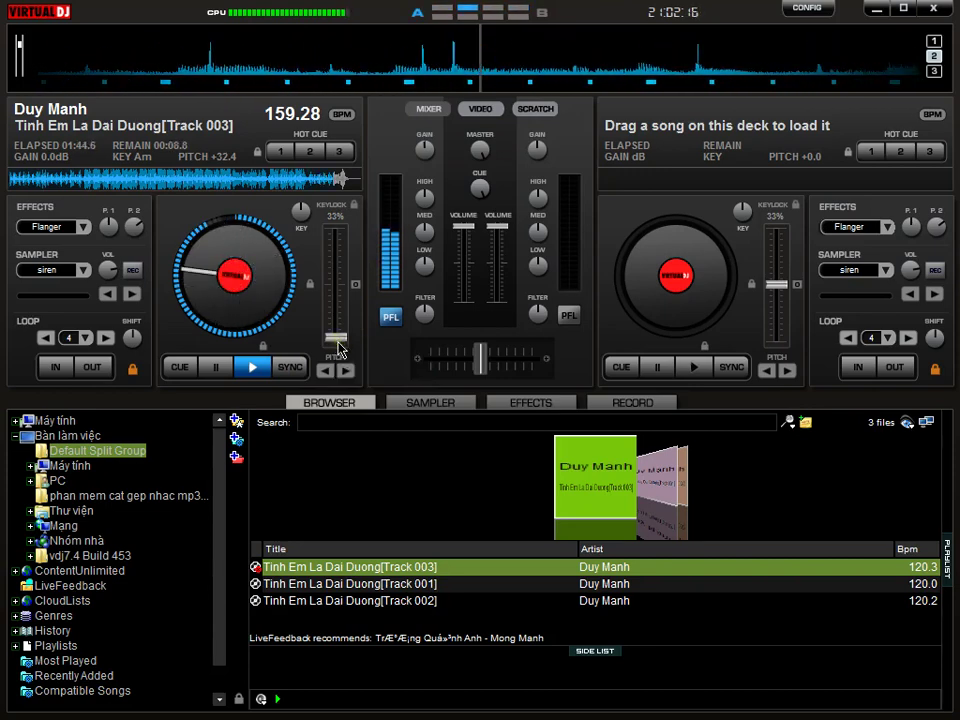
Step: Bring deck 1's pitch back to about -1.1 and resume playing its track
{"action": "left_click_drag", "start_coordinate": [339, 348], "coordinate": [339, 288]}
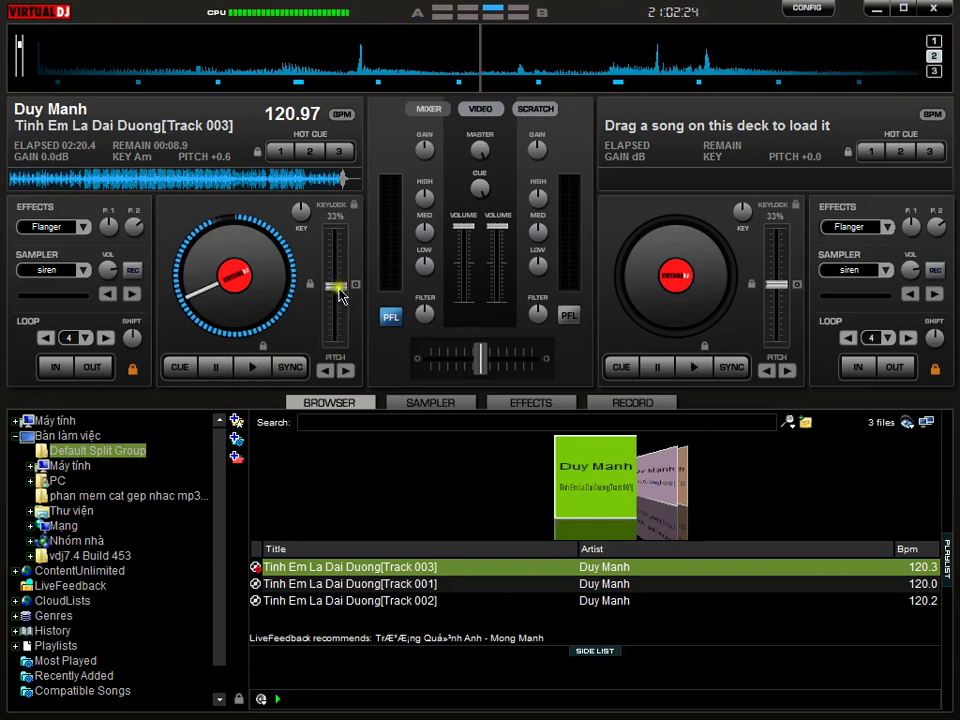
{"action": "left_click_drag", "start_coordinate": [341, 288], "coordinate": [295, 315]}
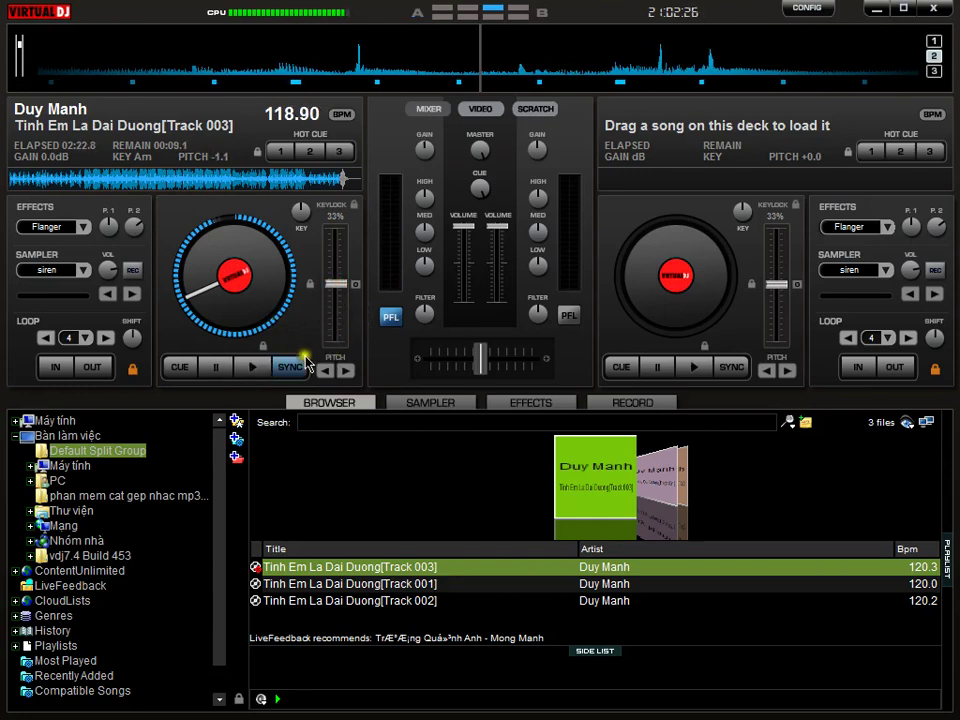
{"action": "left_click", "coordinate": [251, 367]}
Step: Load Tinh Em La Dai Duong[Track 001] onto deck 2 and pause deck 1
{"action": "left_click", "coordinate": [378, 590]}
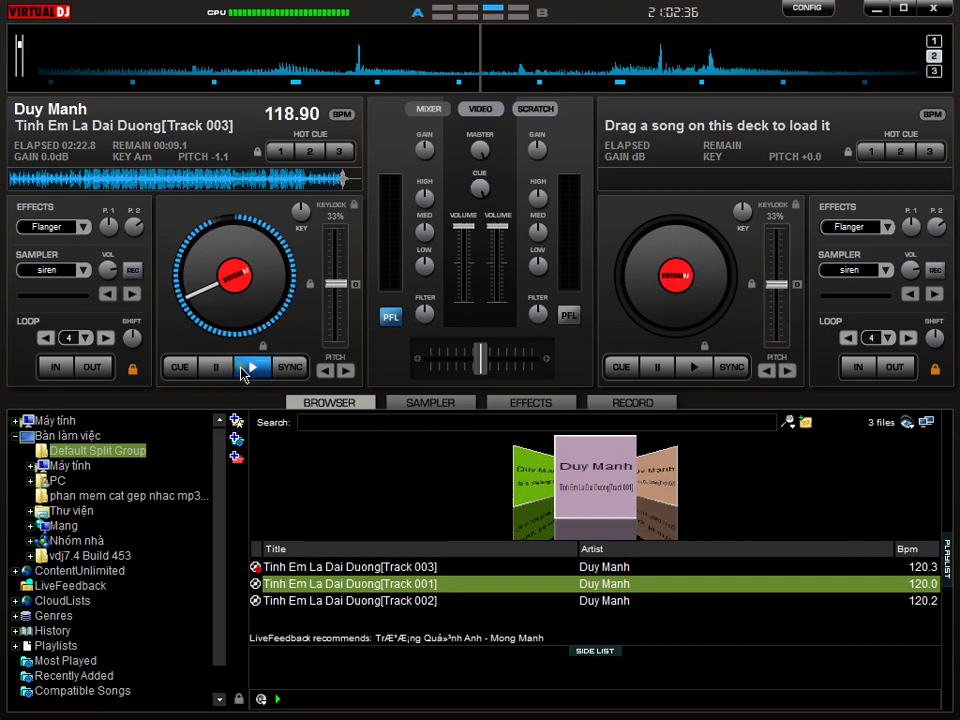
{"action": "double_click", "coordinate": [313, 581]}
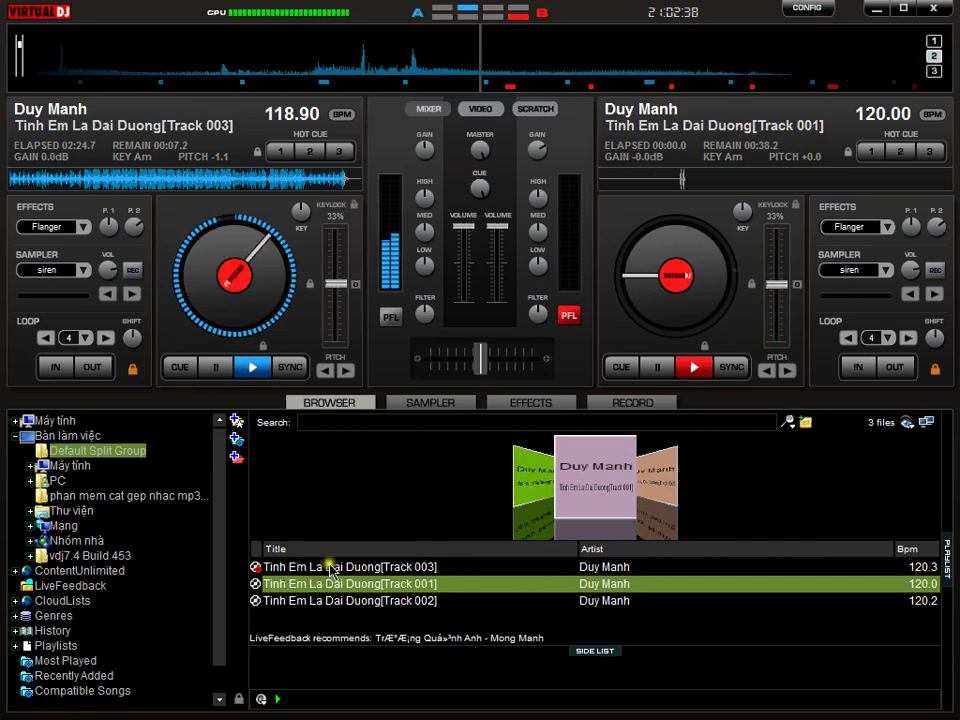
{"action": "left_click", "coordinate": [221, 362]}
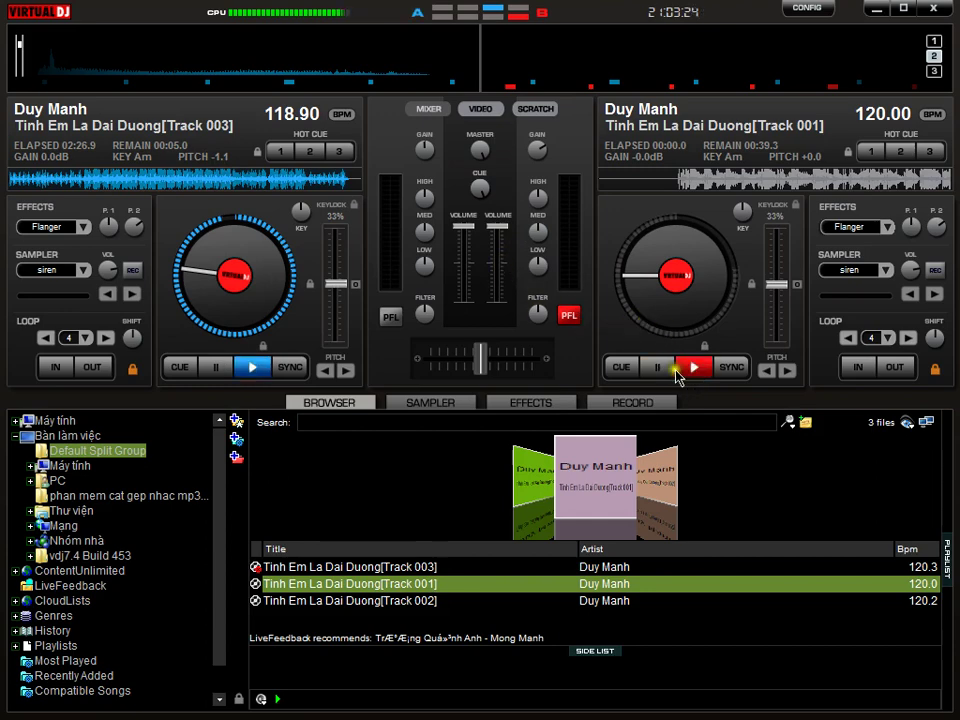
Step: Lower deck 2's volume to about the middle of its range and raise it back to full
{"action": "left_click_drag", "start_coordinate": [498, 228], "coordinate": [503, 263]}
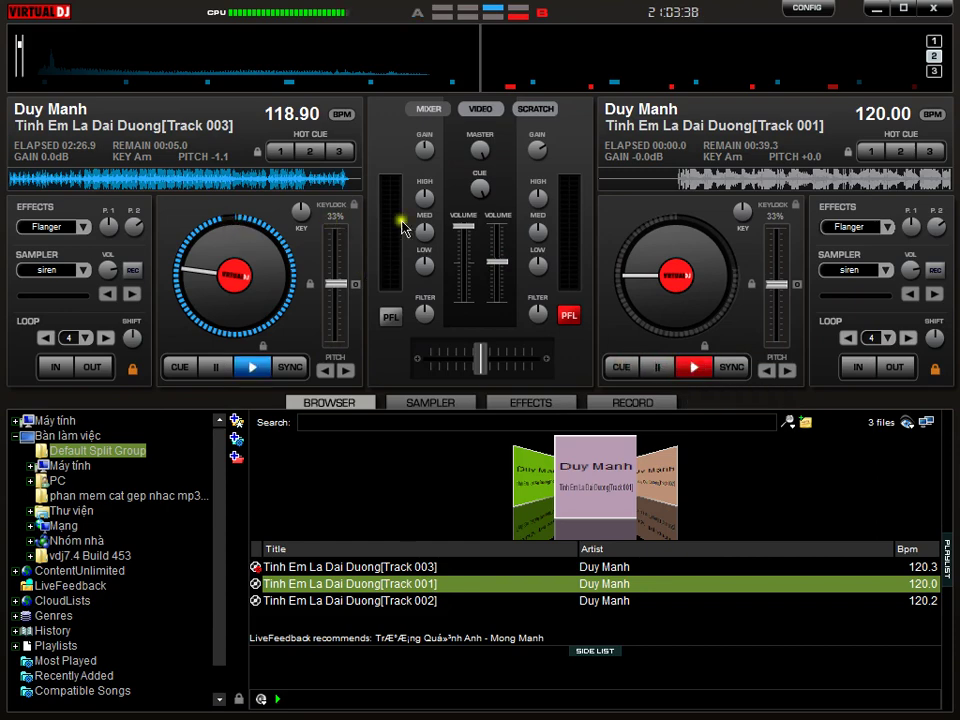
{"action": "left_click_drag", "start_coordinate": [517, 273], "coordinate": [516, 239]}
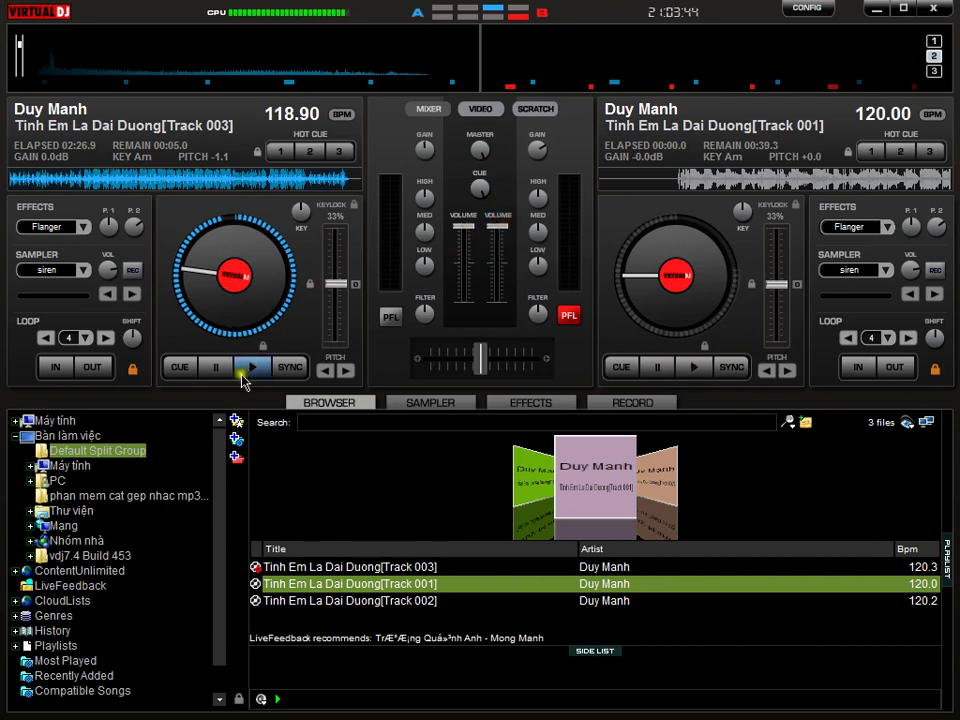
{"action": "mouse_move", "coordinate": [497, 240]}
{"action": "left_mouse_down"}
{"action": "mouse_move", "coordinate": [497, 263]}
{"action": "mouse_move", "coordinate": [503, 226]}
{"action": "left_mouse_up"}
Step: Play Track 001 on deck 2, pausing and resuming it once before pausing it again
{"action": "left_click", "coordinate": [693, 367]}
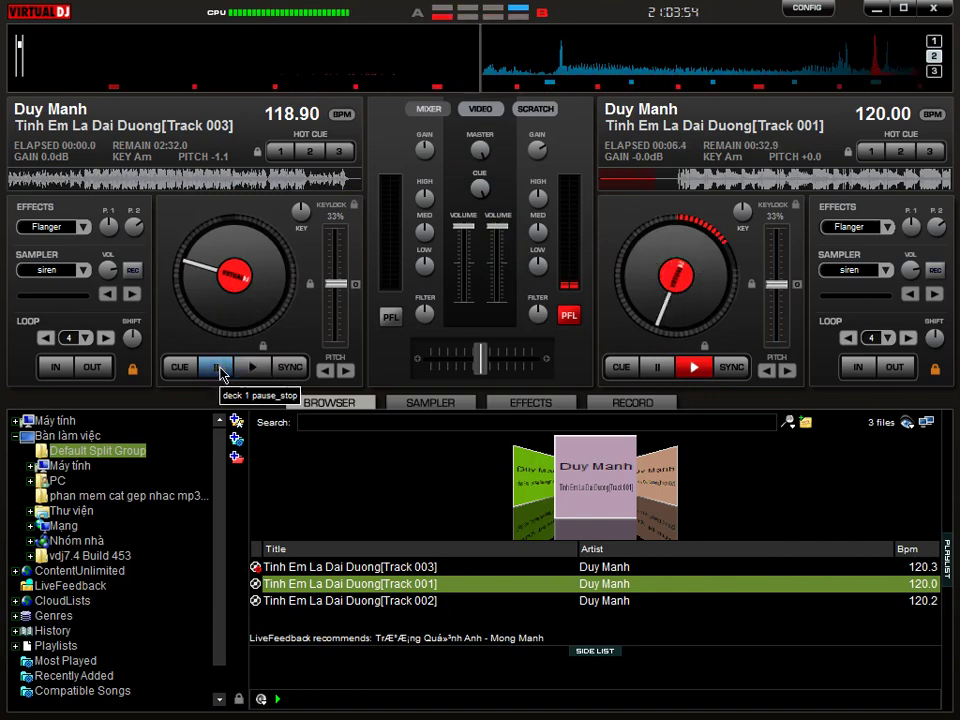
{"action": "left_click", "coordinate": [659, 367]}
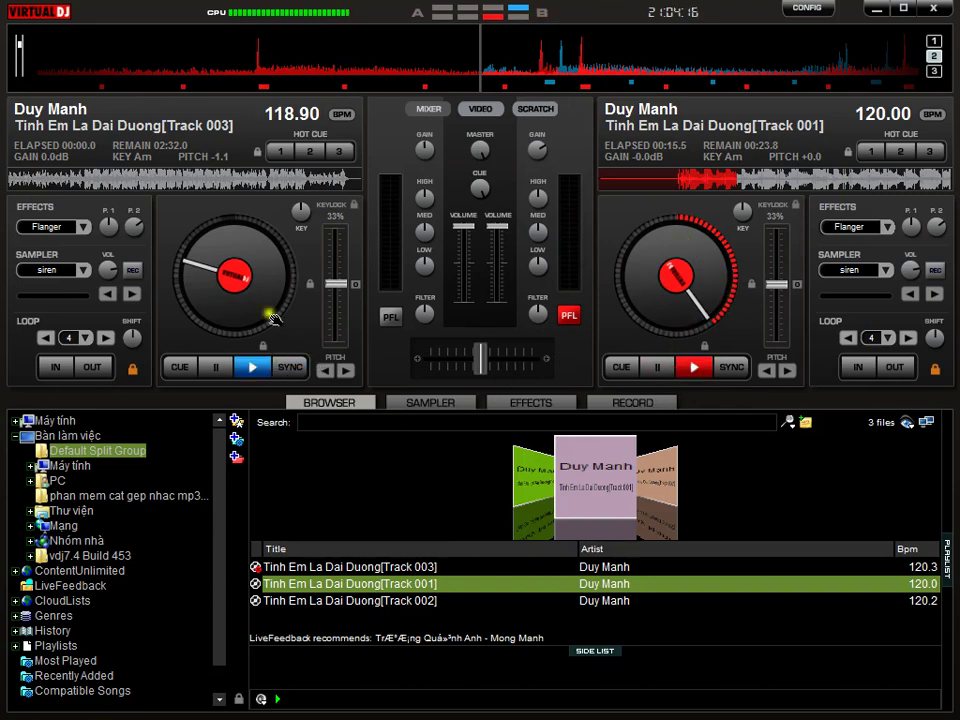
{"action": "left_click", "coordinate": [696, 368]}
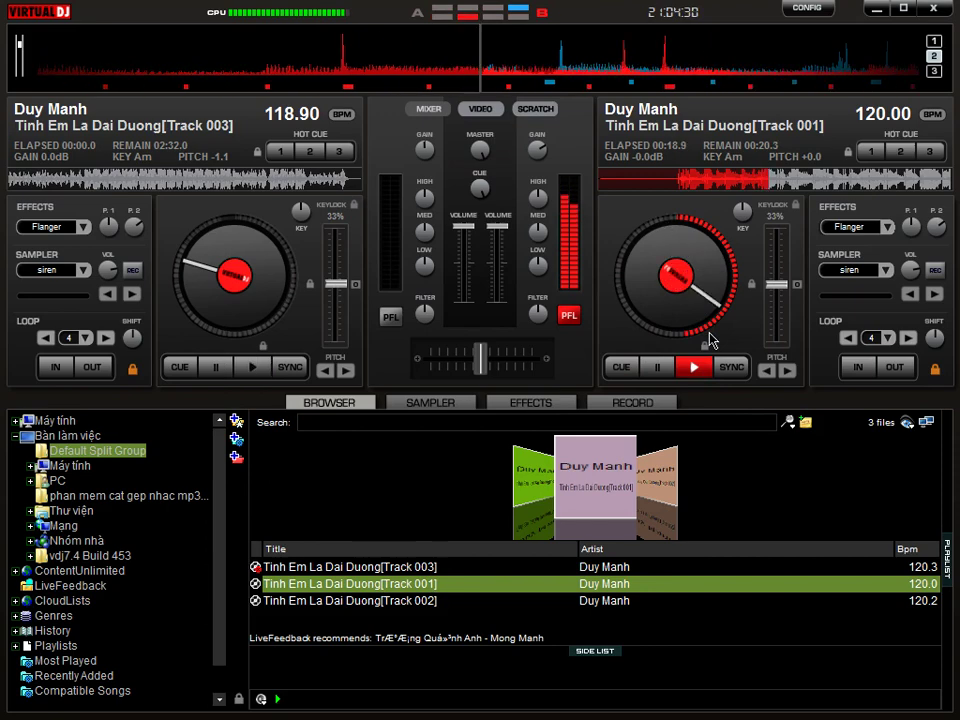
{"action": "left_click", "coordinate": [660, 367]}
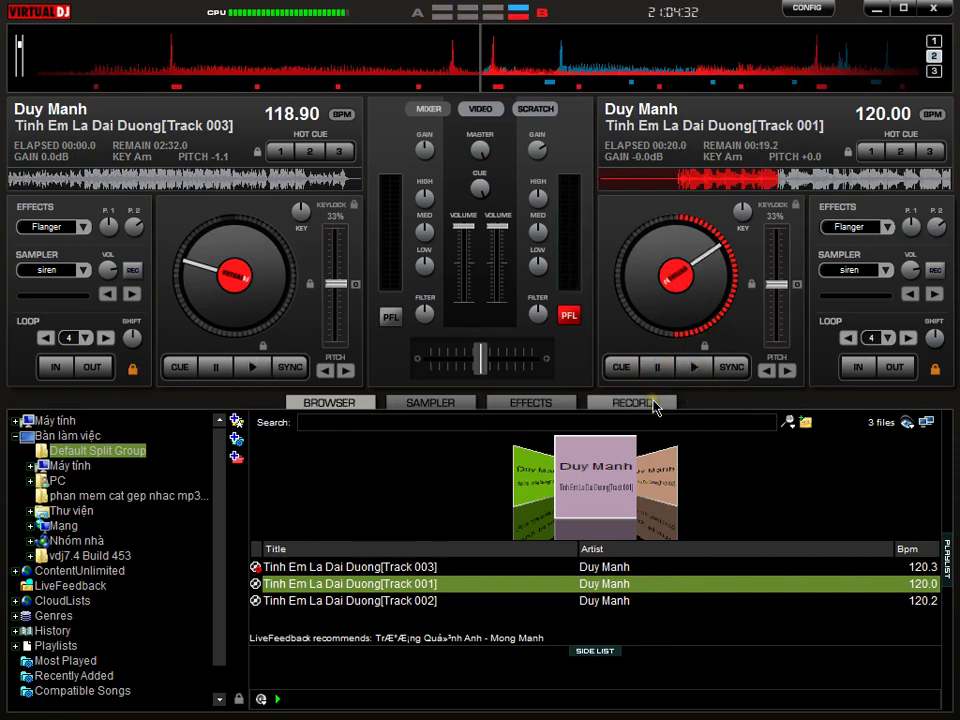
Step: Stop the audio recording and leave VirtualDJ for the Windows desktop
{"action": "left_click", "coordinate": [660, 403]}
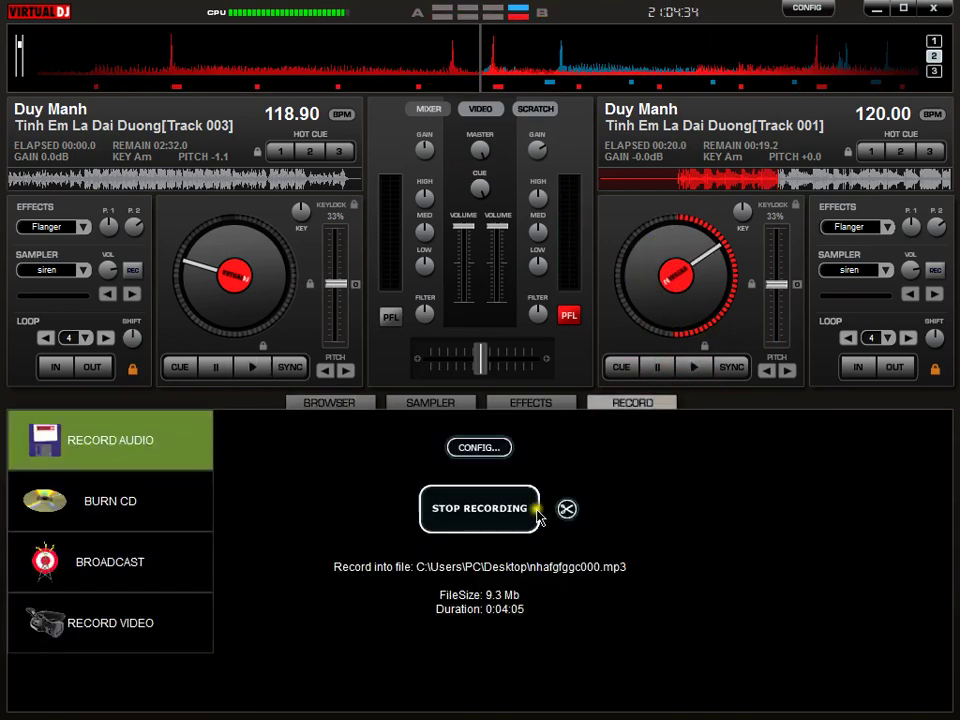
{"action": "left_click", "coordinate": [490, 512]}
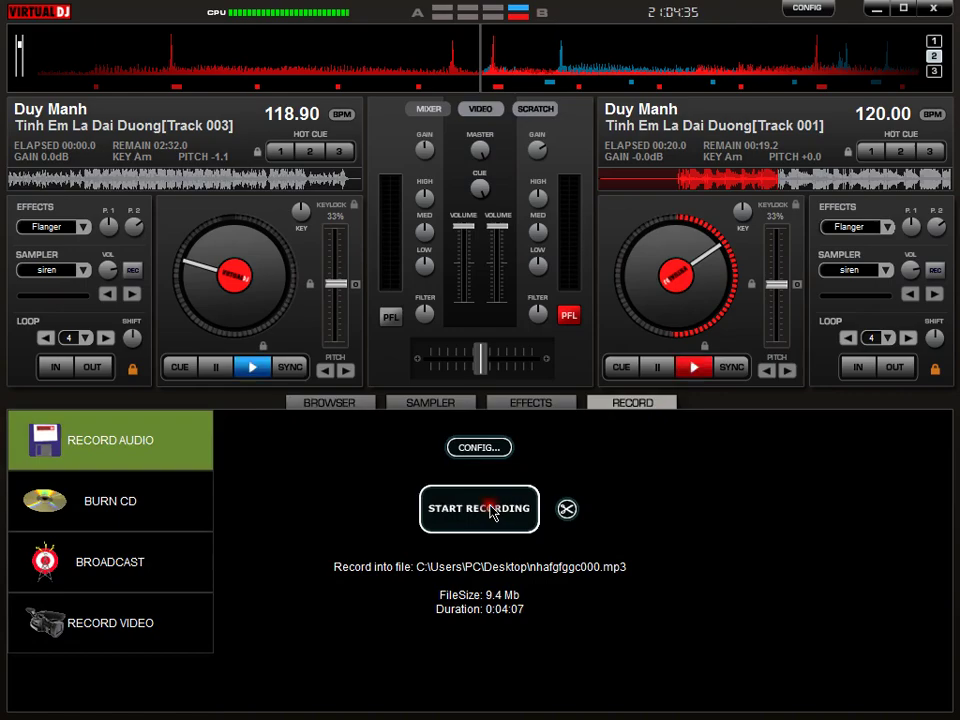
{"action": "left_click", "coordinate": [934, 9]}
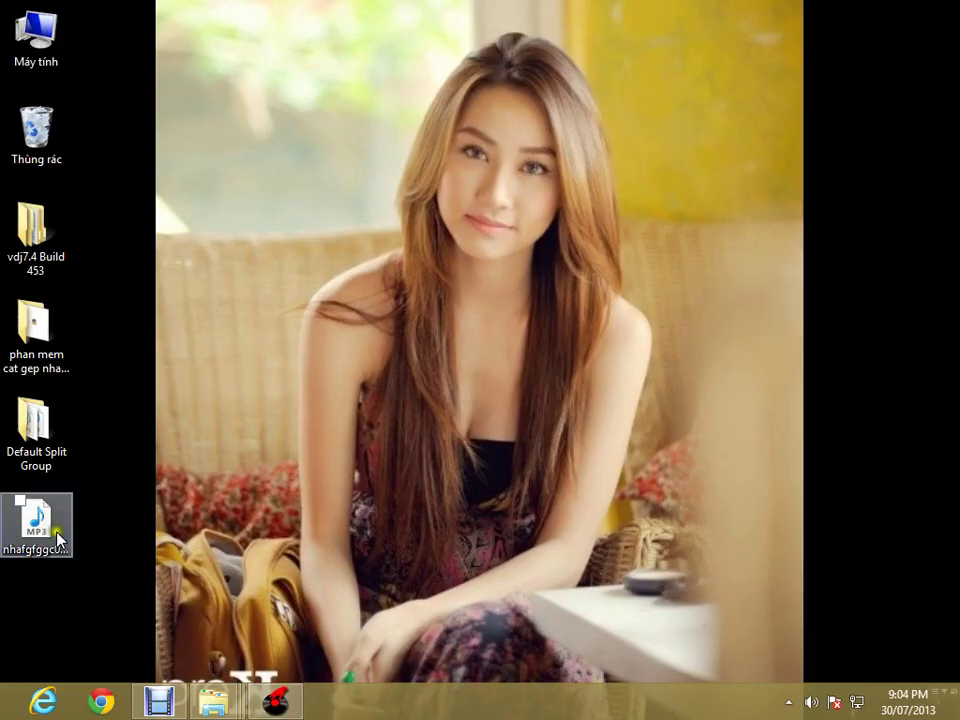
Step: Refresh the desktop and play the recorded nhafgfggc000.mp3 to check it
{"action": "right_click", "coordinate": [79, 495]}
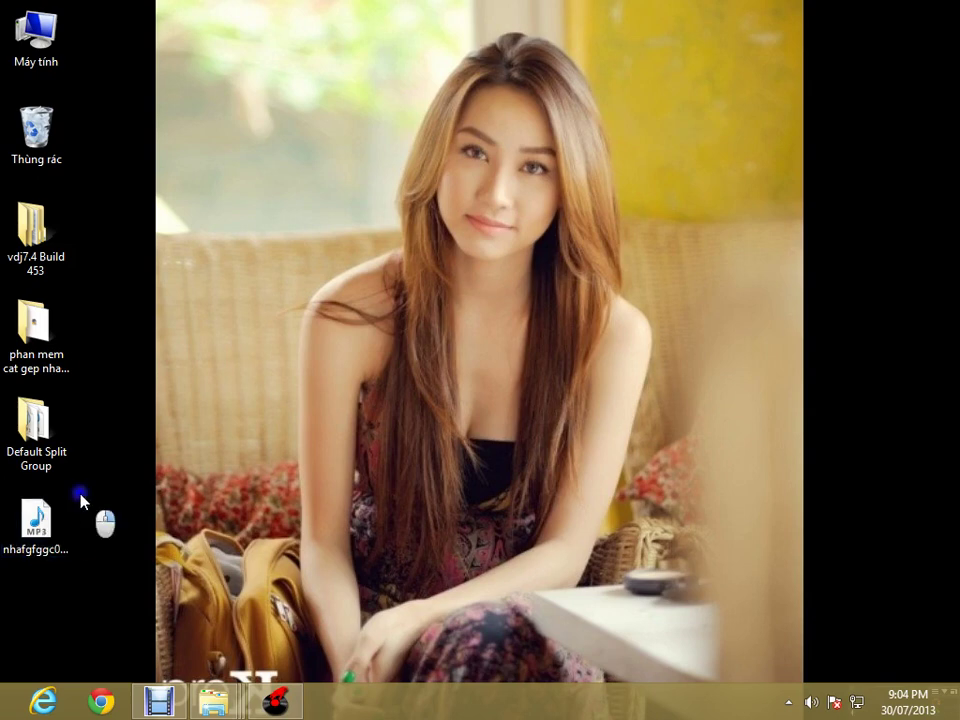
{"action": "left_click", "coordinate": [178, 342]}
{"action": "left_click", "coordinate": [49, 533]}
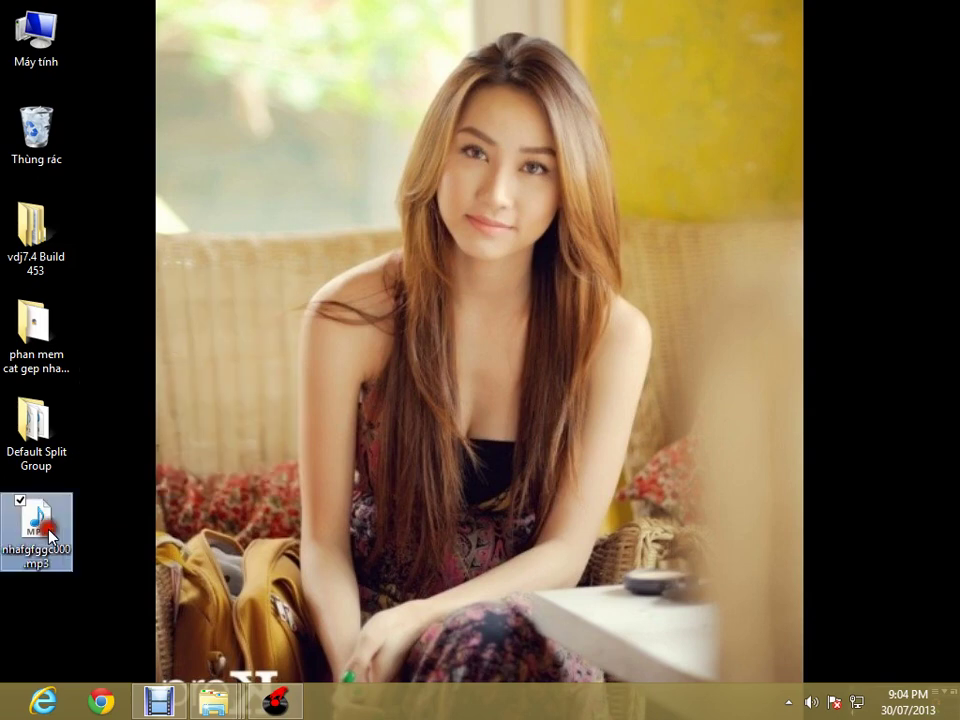
{"action": "double_click", "coordinate": [49, 533]}
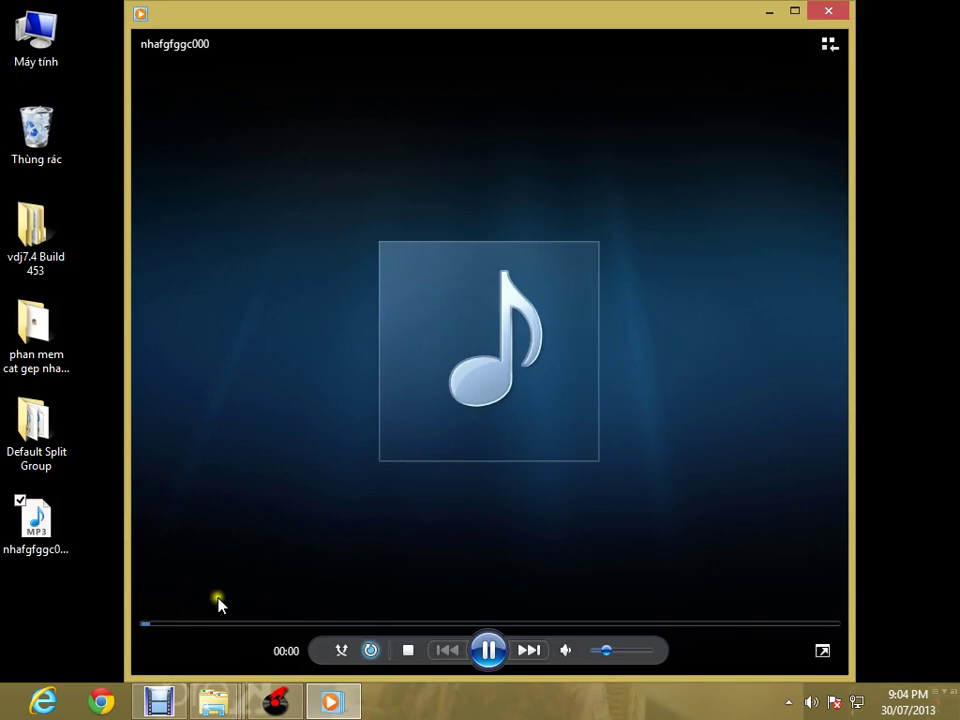
Step: Listen to several points of the recorded mix with the playback volume raised to 100, and close the media player
{"action": "left_click_drag", "start_coordinate": [212, 624], "coordinate": [295, 627]}
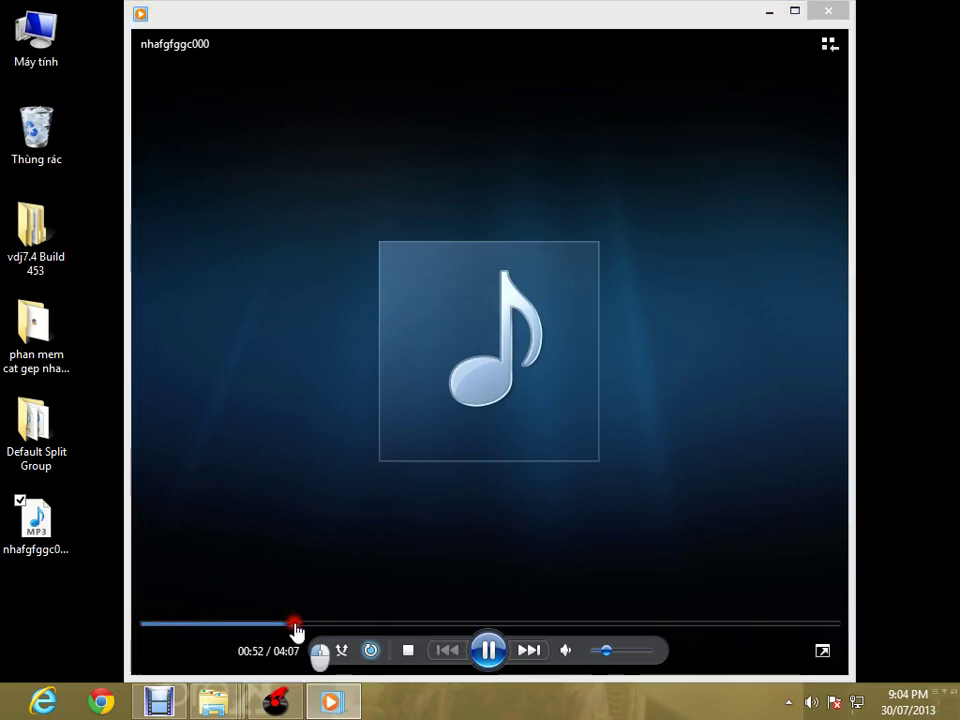
{"action": "left_click", "coordinate": [420, 624]}
{"action": "left_click", "coordinate": [483, 624]}
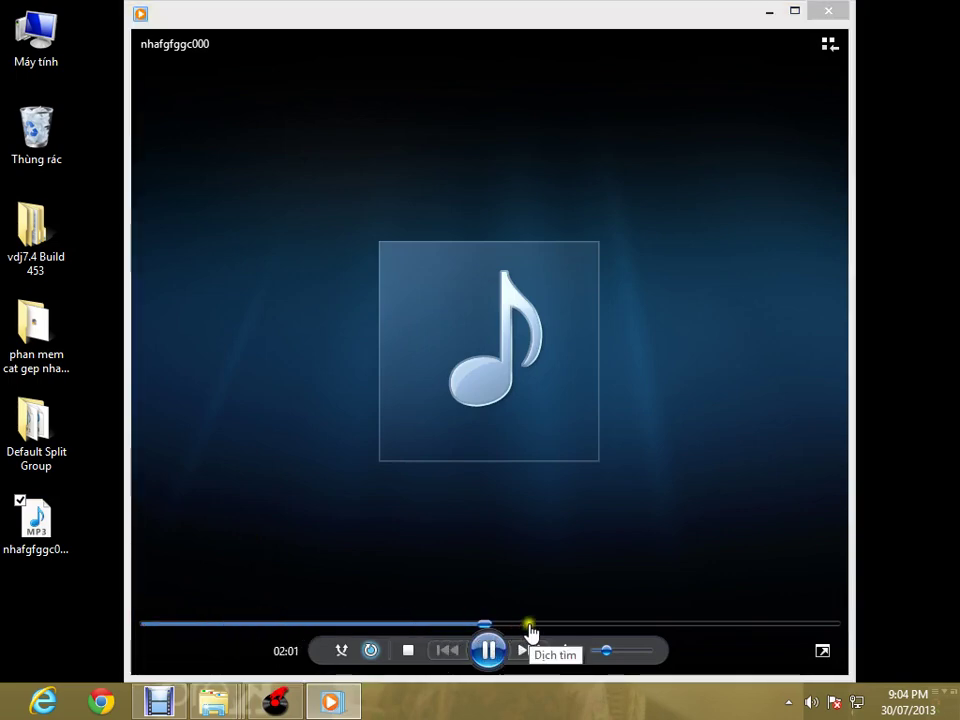
{"action": "left_click_drag", "start_coordinate": [529, 624], "coordinate": [660, 654]}
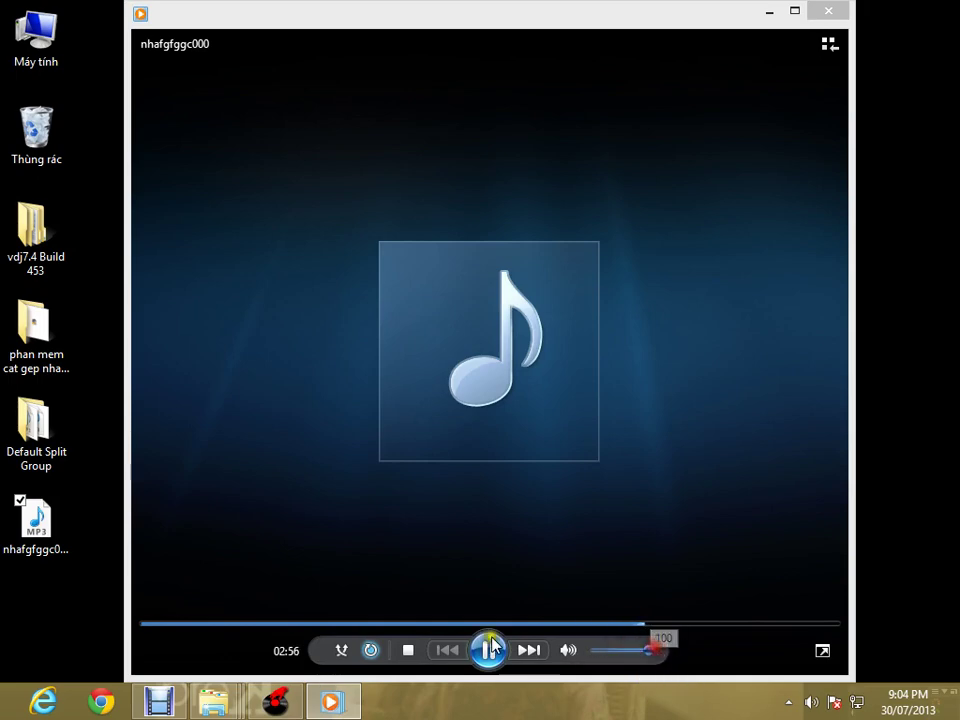
{"action": "left_click", "coordinate": [353, 625]}
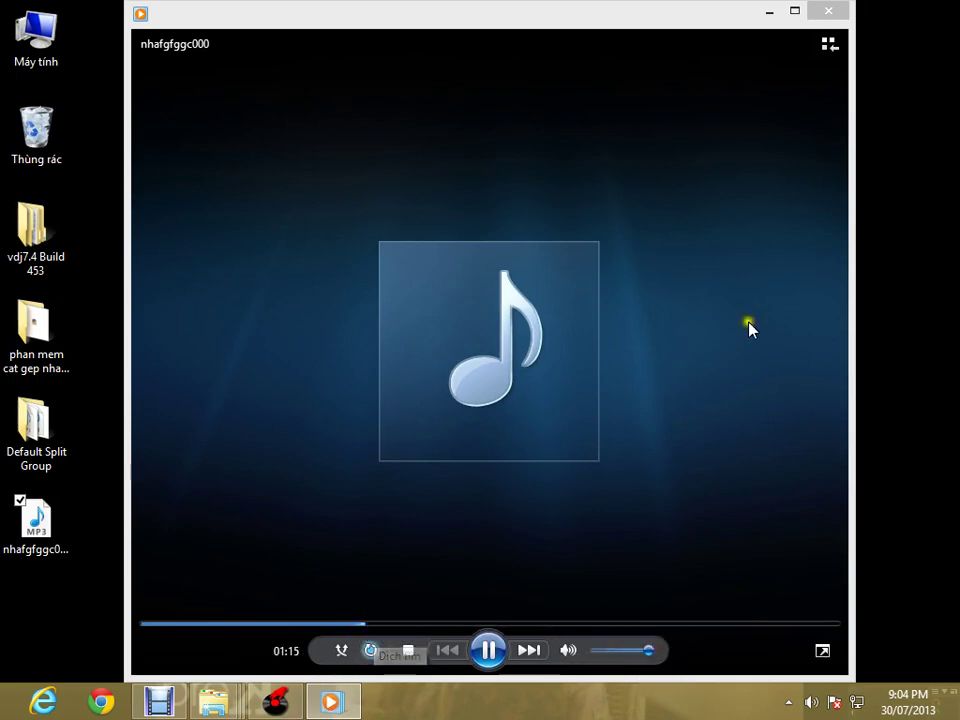
{"action": "left_click", "coordinate": [830, 13]}
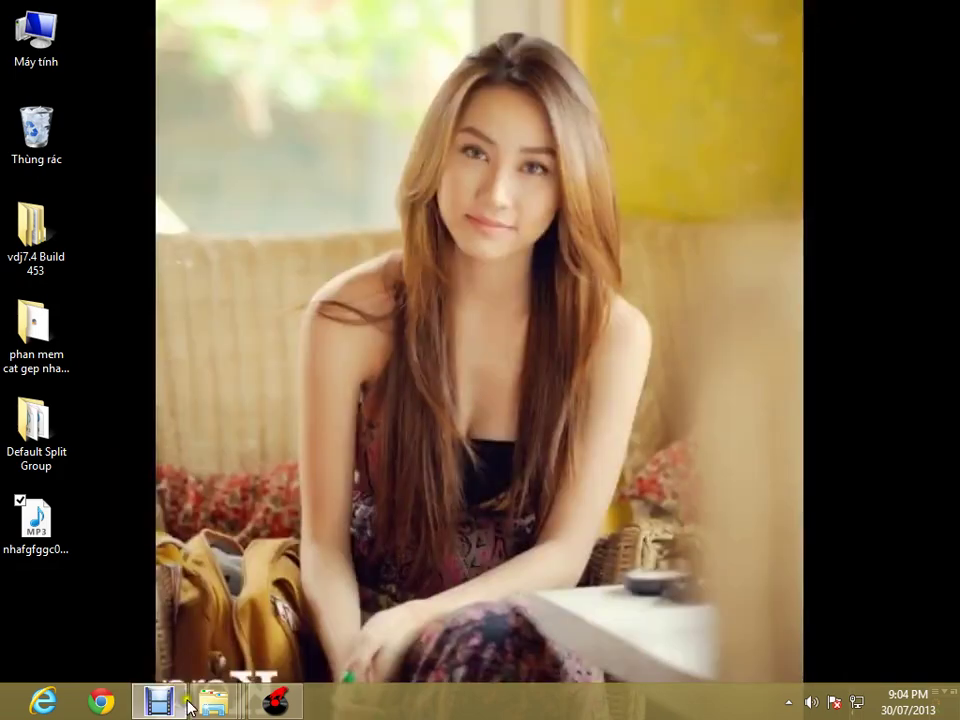
Step: Switch back to VirtualDJ and exit the program
{"action": "left_click", "coordinate": [272, 703]}
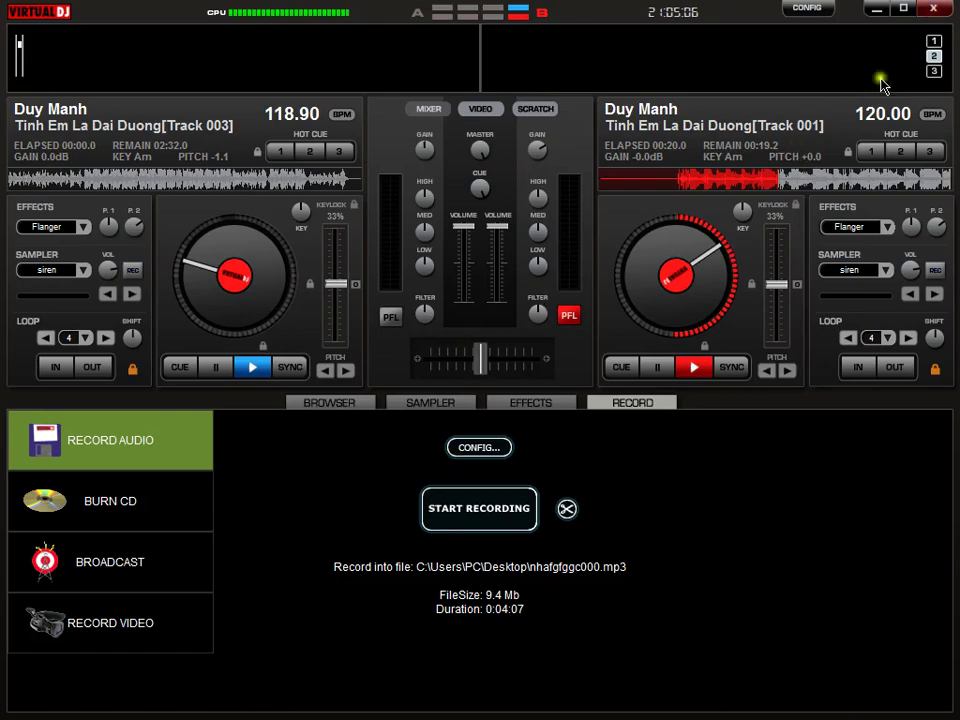
{"action": "left_click", "coordinate": [942, 18]}
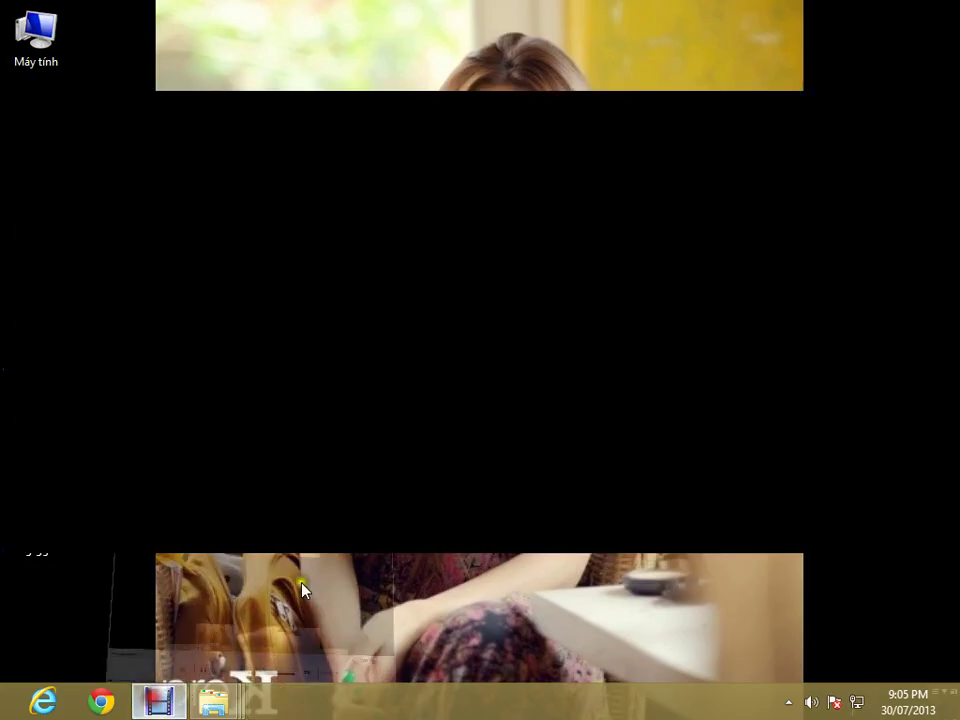